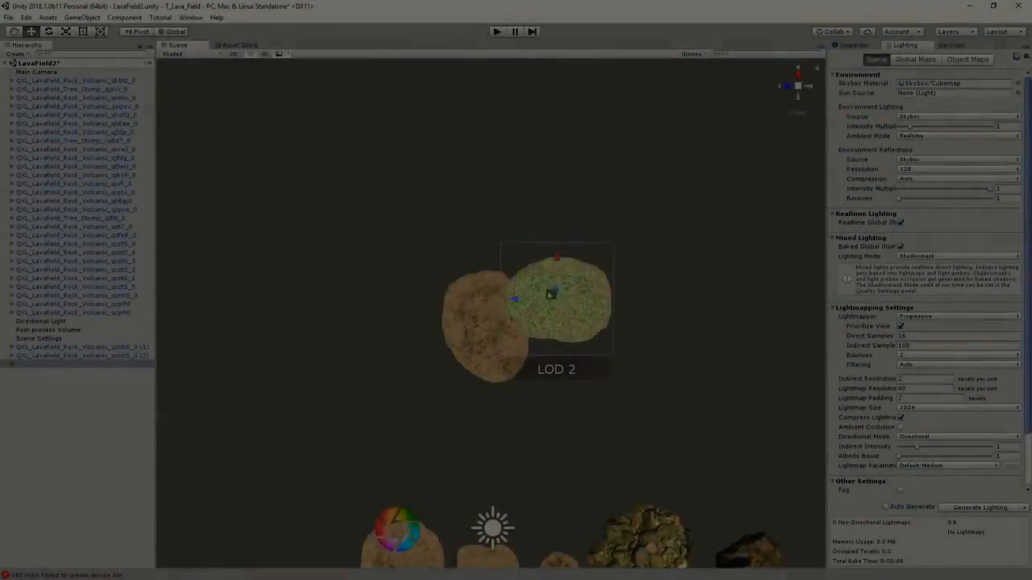
Step: Add rotated copies of the oval ground patch beside the first two so they overlap into a ring-shaped cluster
{"action": "left_click_drag", "start_coordinate": [556, 292], "coordinate": [470, 242]}
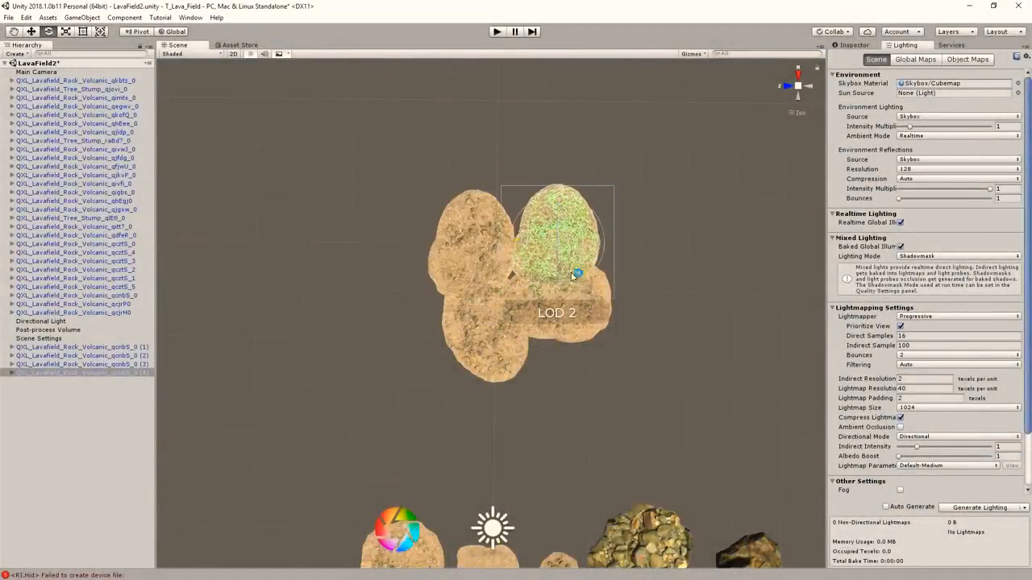
{"action": "left_click_drag", "start_coordinate": [553, 247], "coordinate": [532, 202]}
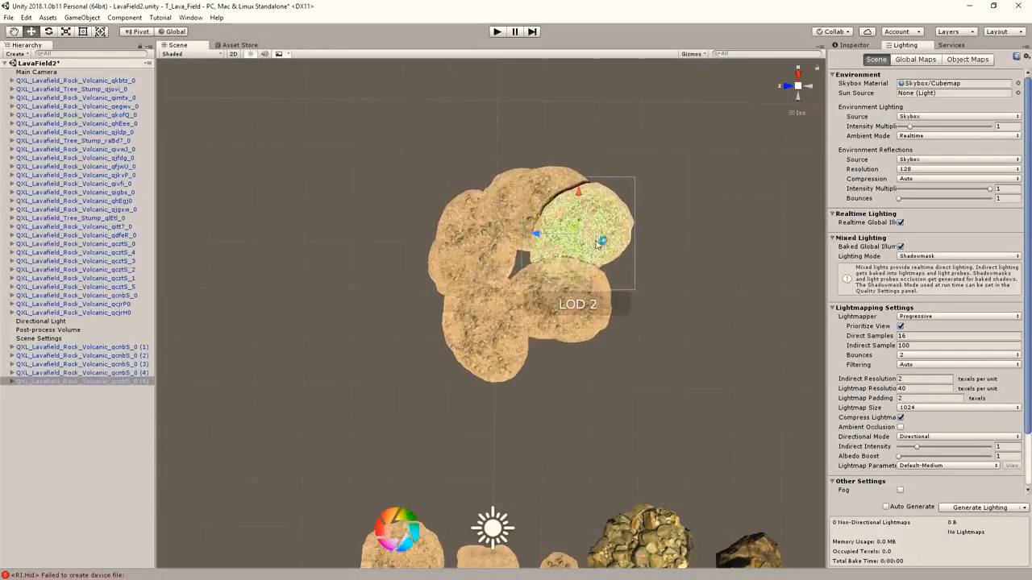
{"action": "key", "text": "e"}
{"action": "left_click_drag", "start_coordinate": [597, 244], "coordinate": [573, 250]}
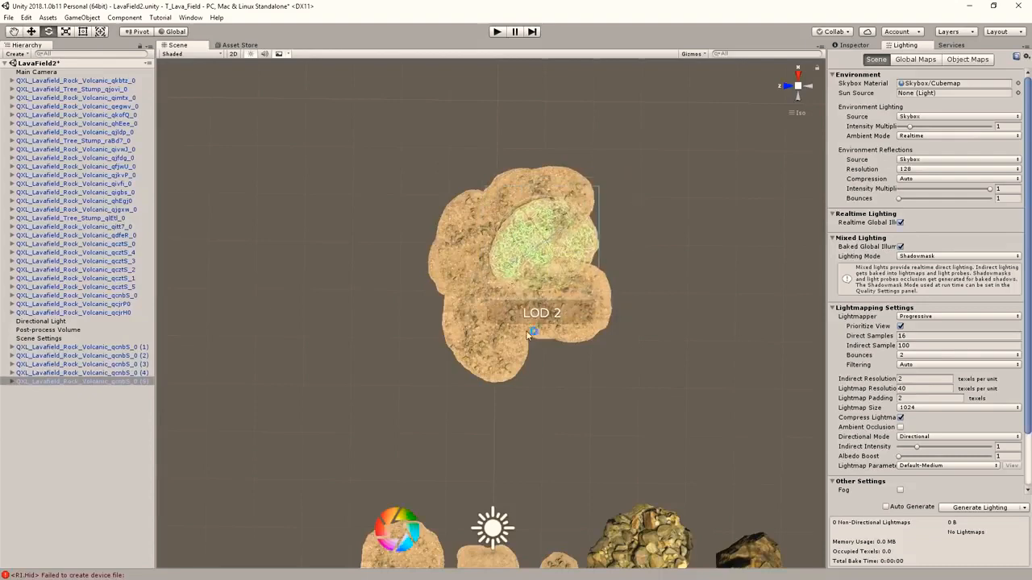
Step: Close the hole in the patch cluster and move the QXL_Lavafield_Rock_Volcanic_qcnbS_0 (4) patch out to its outer edge
{"action": "key", "text": "w"}
{"action": "scroll", "coordinate": [524, 250], "scroll_direction": "up", "scroll_amount": 1}
{"action": "left_click", "coordinate": [549, 199]}
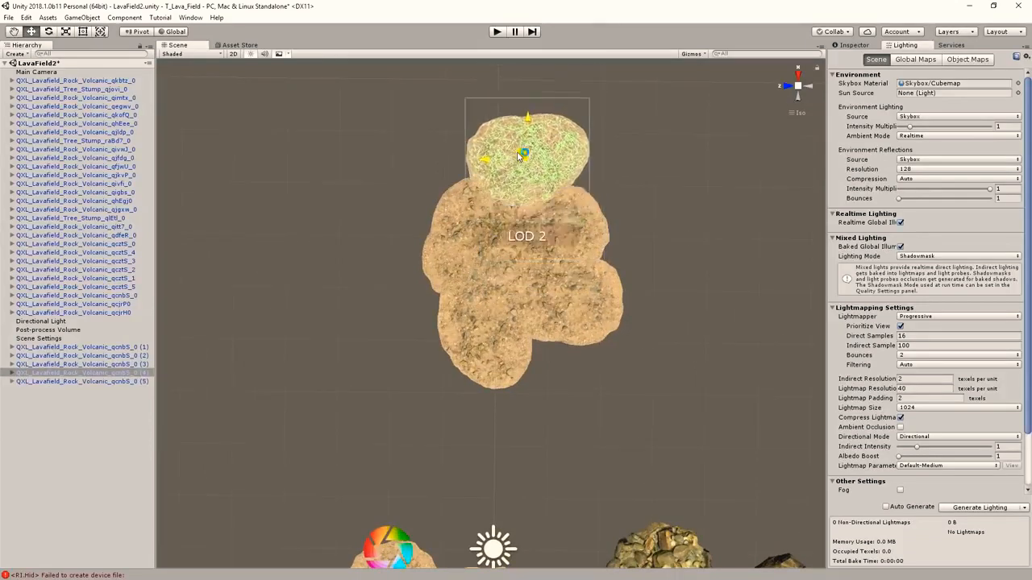
{"action": "left_click", "coordinate": [617, 181]}
Step: Duplicate the qcnbS_0 (5) patch, move the copy outward to extend the ground, and rotate it
{"action": "right_click_drag", "start_coordinate": [616, 180], "coordinate": [560, 242]}
{"action": "left_click", "coordinate": [797, 84]}
{"action": "scroll", "coordinate": [500, 314], "scroll_direction": "up", "scroll_amount": 3}
{"action": "right_click_drag", "start_coordinate": [452, 403], "coordinate": [524, 379]}
{"action": "left_click", "coordinate": [492, 392]}
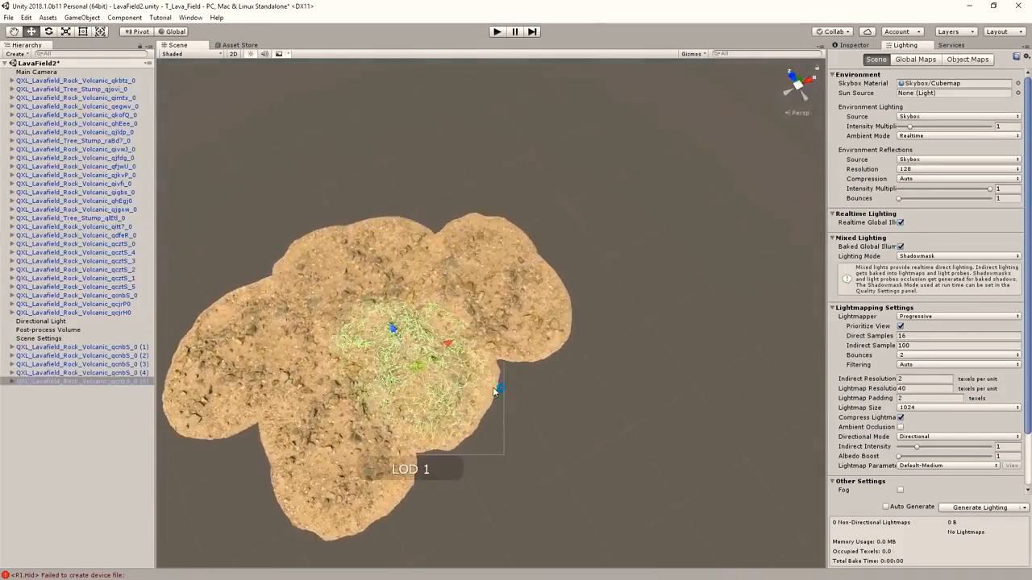
{"action": "key", "text": "ctrl+d"}
{"action": "left_click_drag", "start_coordinate": [496, 392], "coordinate": [589, 446]}
{"action": "key", "text": "e"}
{"action": "left_click_drag", "start_coordinate": [561, 399], "coordinate": [546, 402]}
Step: Duplicate the newest ground patch, move the copy across to the adjacent outer edge, and rotate it for variation
{"action": "key", "text": "ctrl+d"}
{"action": "left_click_drag", "start_coordinate": [537, 324], "coordinate": [604, 211]}
{"action": "key", "text": "e"}
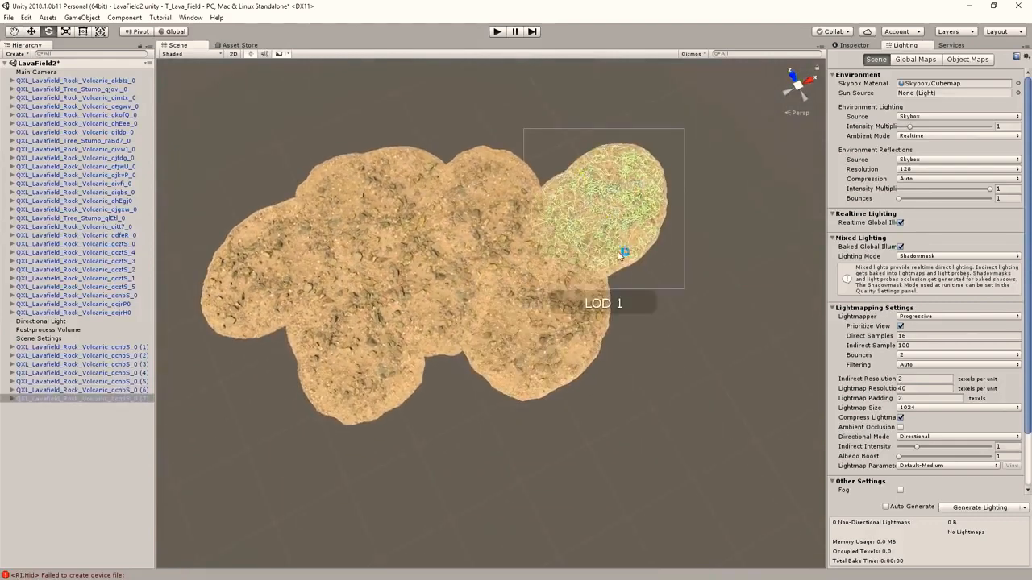
{"action": "left_click_drag", "start_coordinate": [622, 250], "coordinate": [601, 230]}
{"action": "key", "text": "w"}
Step: Duplicate the patch again, set the copy in the notch between two neighbouring patches, and turn it
{"action": "right_click_drag", "start_coordinate": [602, 217], "coordinate": [565, 242]}
{"action": "key", "text": "ctrl+d"}
{"action": "left_click_drag", "start_coordinate": [580, 380], "coordinate": [521, 268]}
{"action": "key", "text": "e"}
{"action": "left_click_drag", "start_coordinate": [521, 267], "coordinate": [461, 297]}
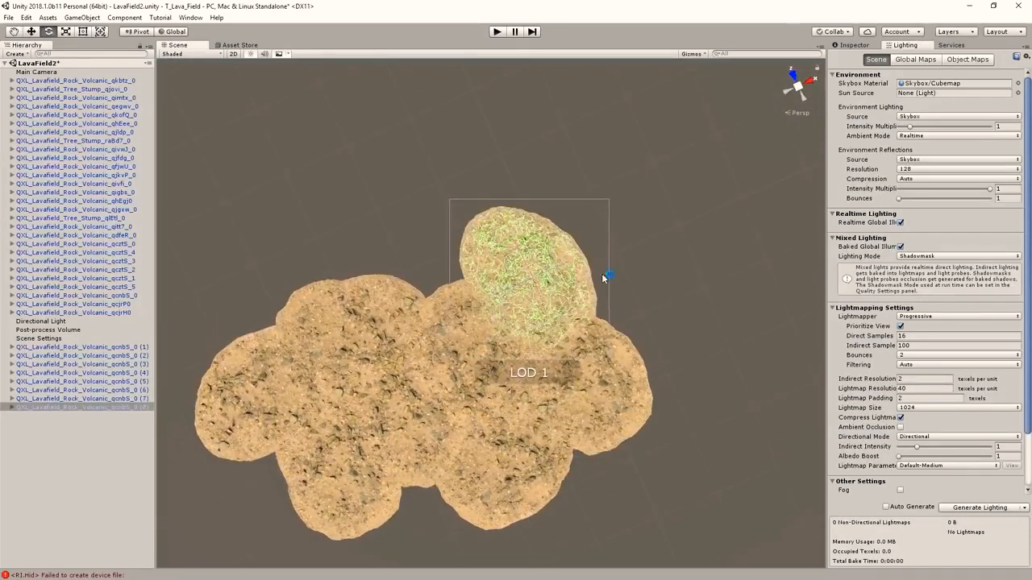
Step: Duplicate the last placed patch and move the copy diagonally to widen the ground on its neighbouring side
{"action": "left_click_drag", "start_coordinate": [603, 278], "coordinate": [536, 245], "text": "alt"}
{"action": "left_click_drag", "start_coordinate": [673, 193], "coordinate": [700, 298], "text": "alt"}
{"action": "key", "text": "ctrl+d"}
{"action": "key", "text": "w"}
{"action": "left_click_drag", "start_coordinate": [516, 257], "coordinate": [431, 335]}
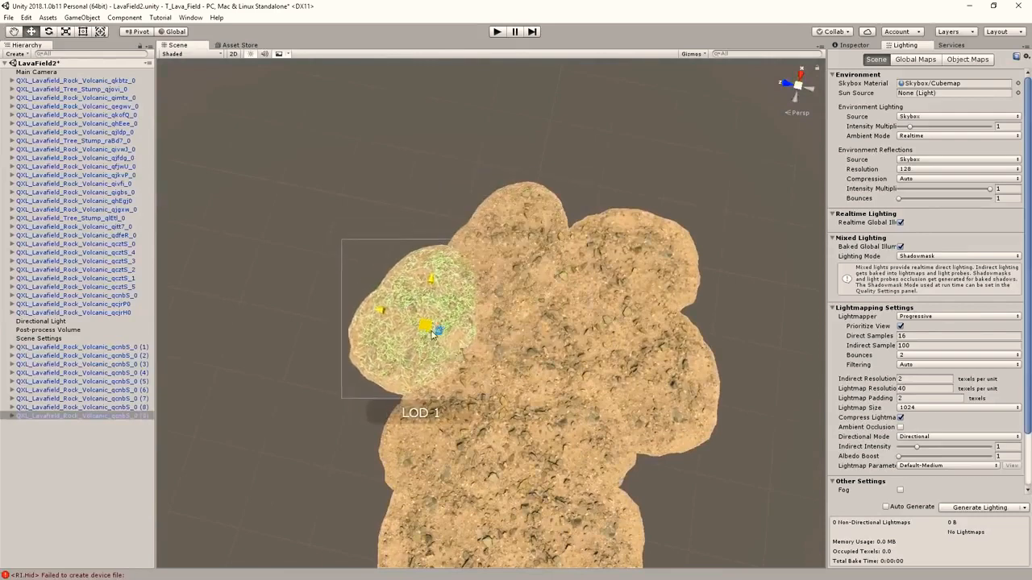
Step: Add a tenth ground patch copy along the widened side and rotate it to blend with its neighbours
{"action": "middle_click_drag", "start_coordinate": [448, 371], "coordinate": [539, 288]}
{"action": "left_click_drag", "start_coordinate": [539, 288], "coordinate": [557, 310], "text": "alt"}
{"action": "key", "text": "ctrl+d"}
{"action": "left_click_drag", "start_coordinate": [541, 241], "coordinate": [451, 332]}
{"action": "key", "text": "e"}
{"action": "left_click_drag", "start_coordinate": [476, 363], "coordinate": [354, 241]}
{"action": "key", "text": "w"}
Step: Place further duplicated ground patches on opposite sides of the cluster, rotating and shifting them to fill out its outline
{"action": "key", "text": "ctrl+d"}
{"action": "left_click_drag", "start_coordinate": [461, 246], "coordinate": [799, 334]}
{"action": "key", "text": "ctrl+d"}
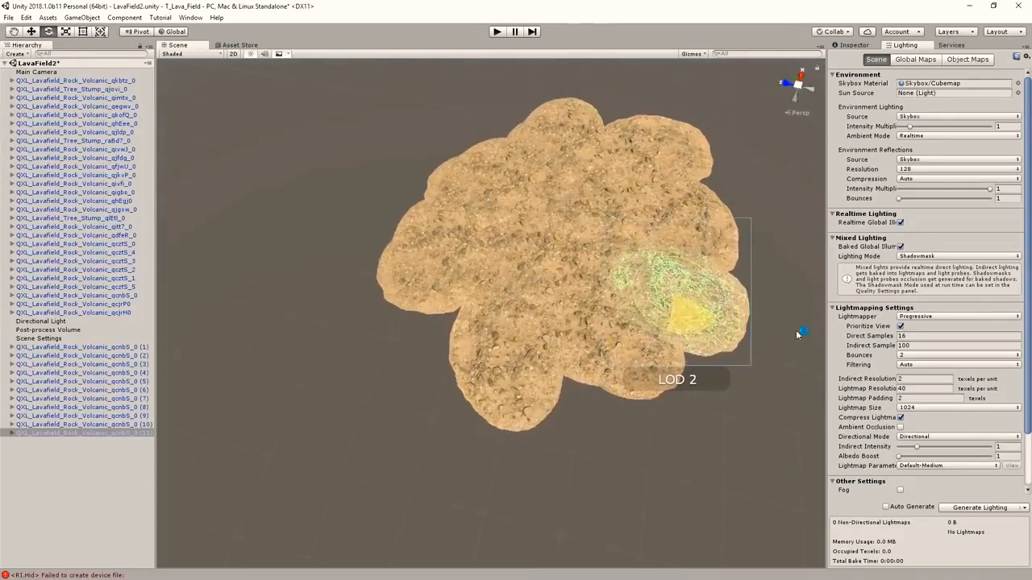
{"action": "left_click_drag", "start_coordinate": [617, 305], "coordinate": [439, 375]}
{"action": "left_click_drag", "start_coordinate": [599, 349], "coordinate": [601, 350]}
{"action": "key", "text": "w"}
{"action": "left_click_drag", "start_coordinate": [430, 346], "coordinate": [433, 353]}
{"action": "left_click", "coordinate": [595, 439]}
{"action": "left_click_drag", "start_coordinate": [593, 327], "coordinate": [554, 426], "text": "alt"}
Step: Move the four duplicated patches, qcnbS_0 (14) to (17), together past the ground's far edge to extend it
{"action": "key", "text": "e"}
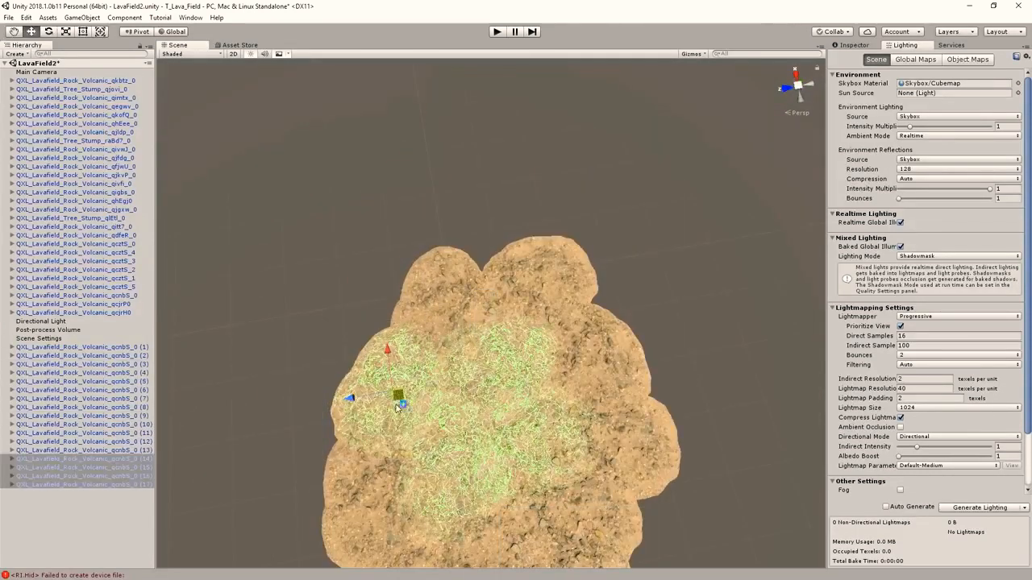
{"action": "left_click_drag", "start_coordinate": [497, 381], "coordinate": [383, 251]}
{"action": "key", "text": "w"}
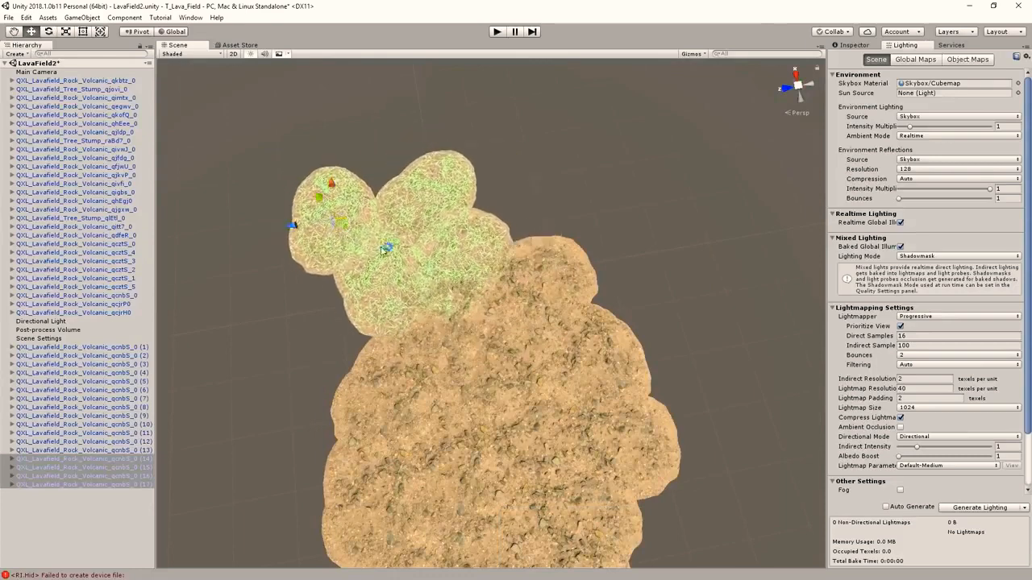
Step: Rotate the qcnbS_0 (15) patch and shift it outward within the new extension
{"action": "left_click", "coordinate": [478, 225]}
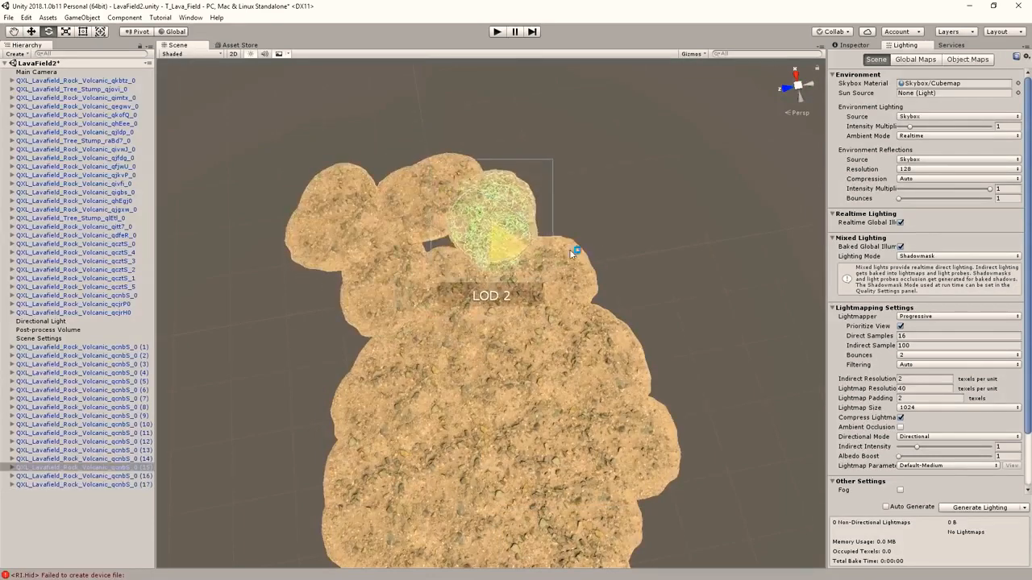
{"action": "key", "text": "w"}
{"action": "left_click_drag", "start_coordinate": [493, 226], "coordinate": [526, 221]}
Step: Rotate a neighbouring patch in the extension and slide it sideways to cover the remaining gap
{"action": "middle_click_drag", "start_coordinate": [452, 189], "coordinate": [508, 294]}
{"action": "left_click", "coordinate": [491, 288]}
{"action": "key", "text": "e"}
{"action": "left_click_drag", "start_coordinate": [544, 331], "coordinate": [593, 278]}
{"action": "key", "text": "w"}
{"action": "left_click_drag", "start_coordinate": [488, 302], "coordinate": [441, 301]}
{"action": "left_click_drag", "start_coordinate": [614, 327], "coordinate": [584, 323], "text": "alt"}
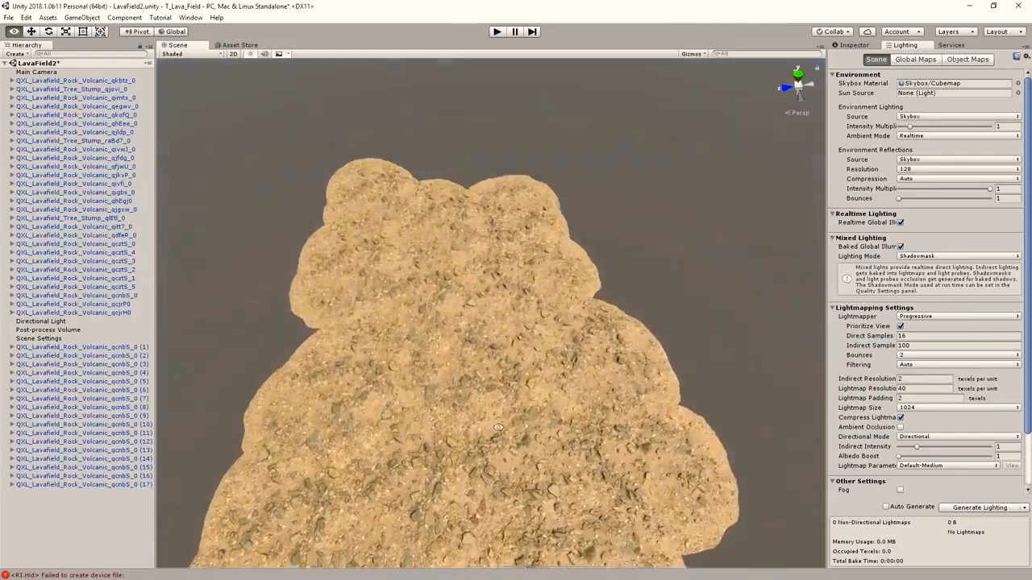
Step: Duplicate the long cliff rock and place the copy beside it to continue the wall along the ground's edge
{"action": "left_click", "coordinate": [528, 476]}
{"action": "left_click_drag", "start_coordinate": [574, 555], "coordinate": [545, 520]}
{"action": "scroll", "coordinate": [545, 520], "scroll_direction": "up", "scroll_amount": 2}
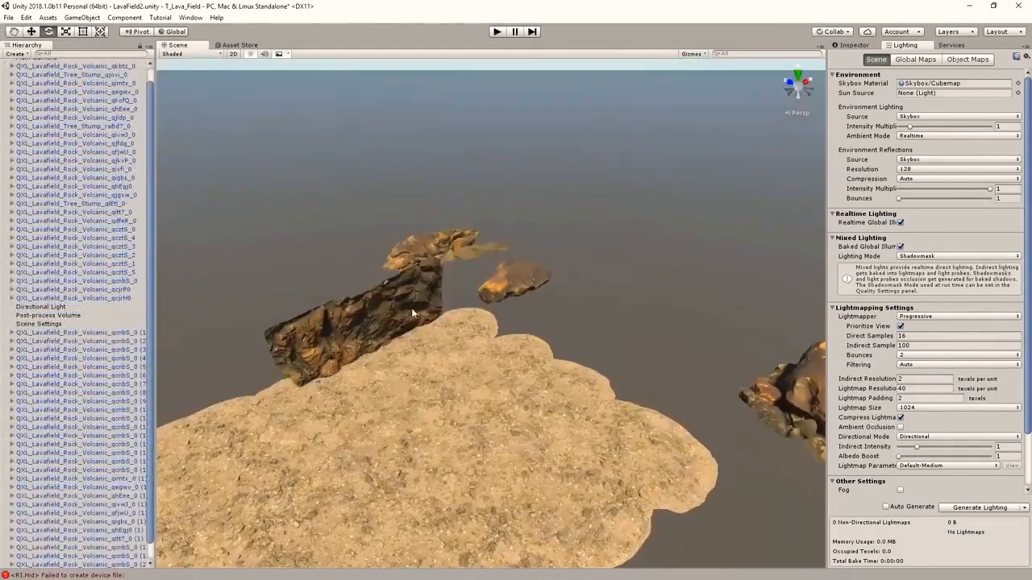
{"action": "left_click", "coordinate": [355, 347]}
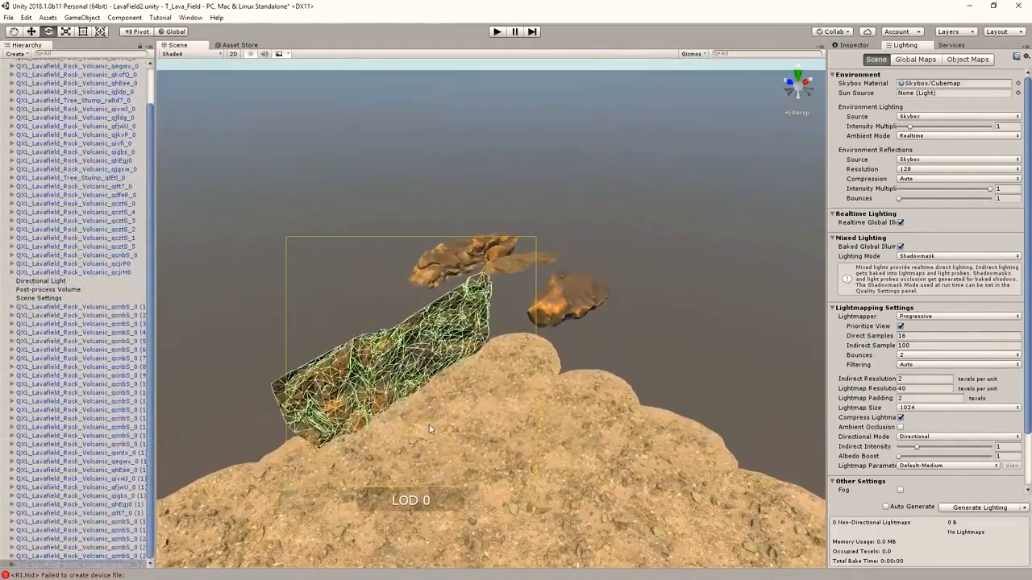
{"action": "left_click_drag", "start_coordinate": [379, 346], "coordinate": [578, 371]}
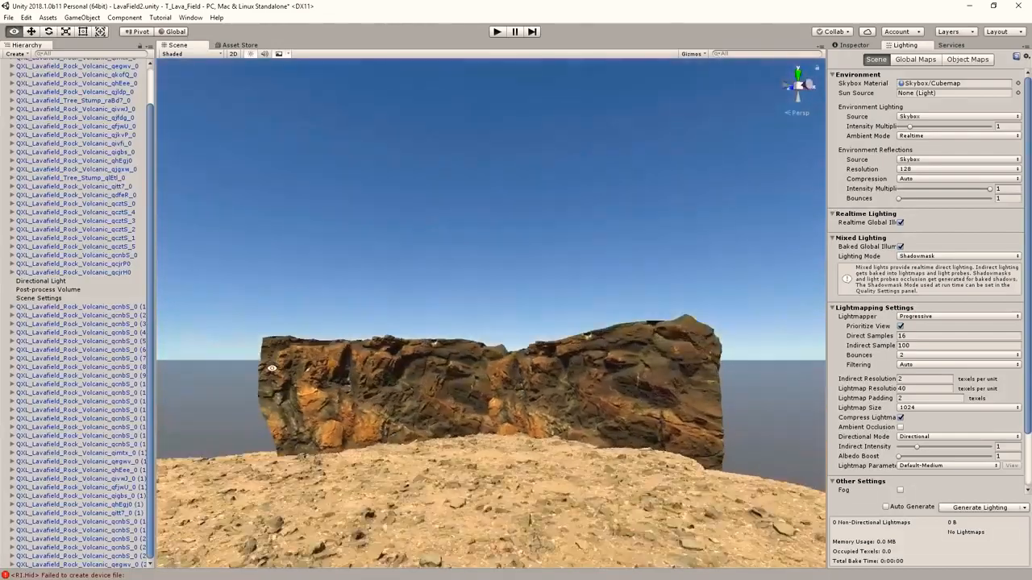
{"action": "left_click", "coordinate": [566, 438]}
{"action": "right_click_drag", "start_coordinate": [567, 438], "coordinate": [645, 500]}
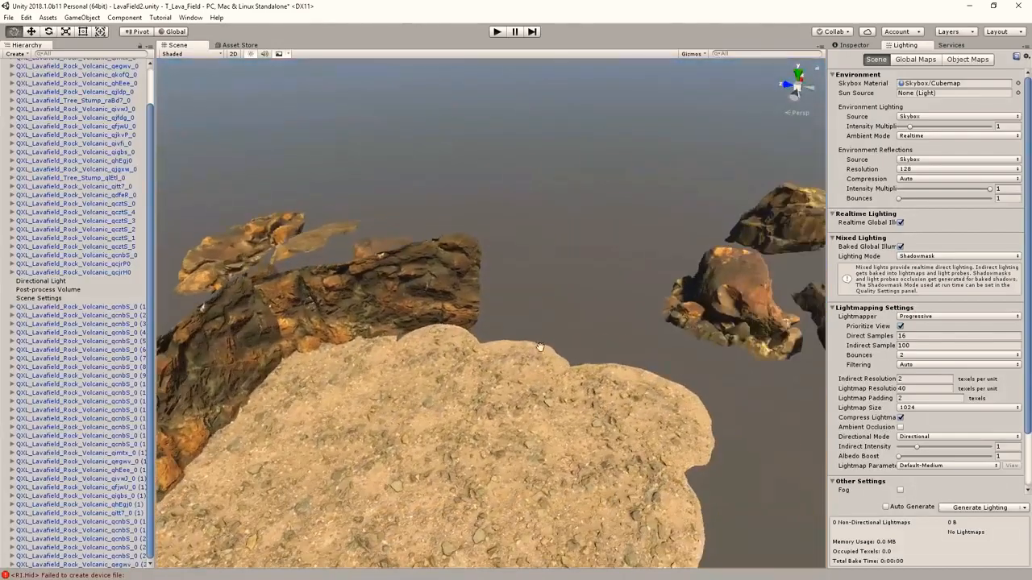
Step: Move the large reddish boulder onto the ground in front of the cliff wall and settle it into the sand
{"action": "left_click", "coordinate": [749, 284]}
{"action": "key", "text": "w"}
{"action": "left_click_drag", "start_coordinate": [756, 278], "coordinate": [494, 355]}
{"action": "left_click_drag", "start_coordinate": [494, 354], "coordinate": [489, 367]}
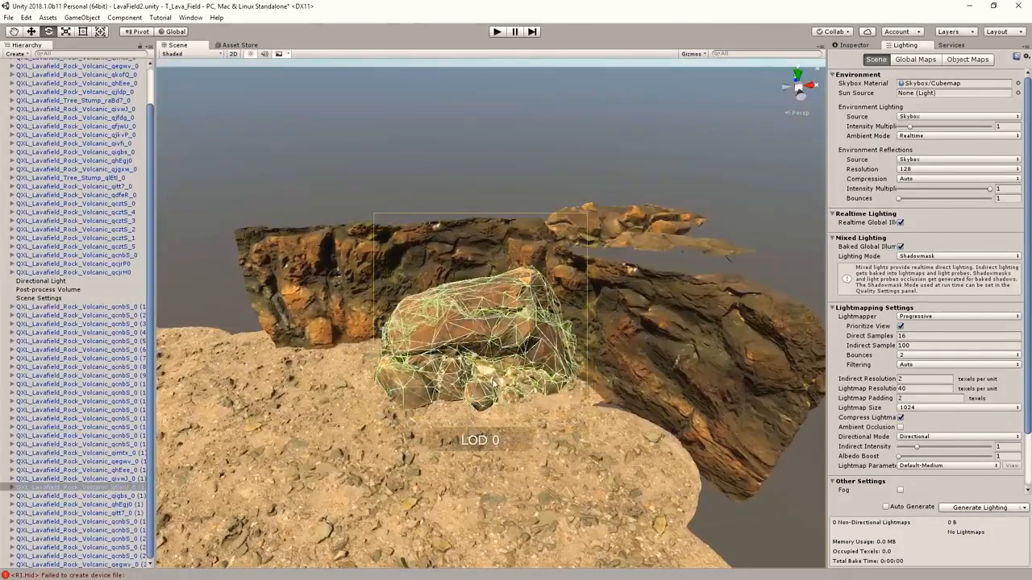
{"action": "left_click_drag", "start_coordinate": [664, 153], "coordinate": [629, 209], "text": "alt"}
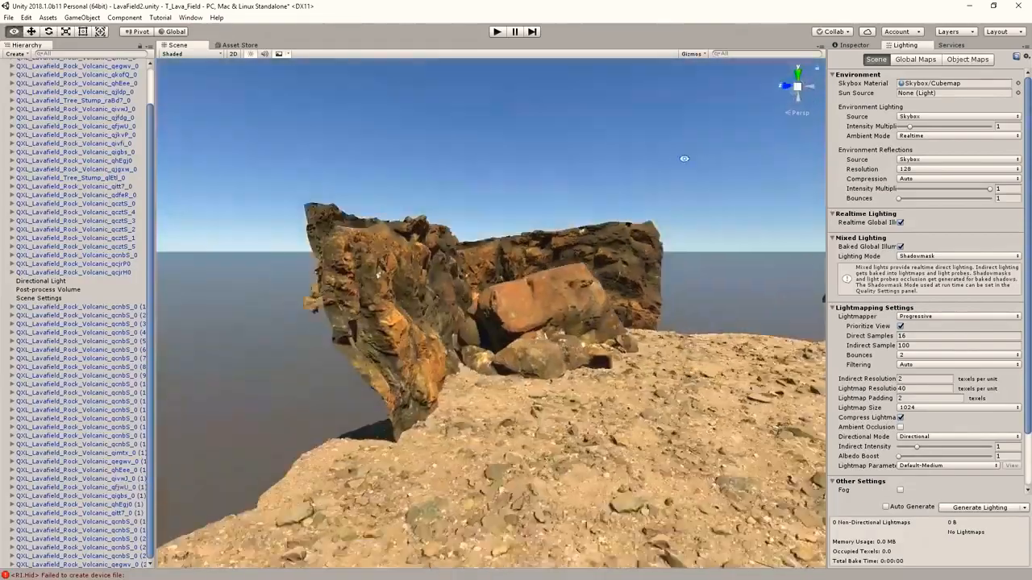
Step: Position the layered qimtx_0 (1) rock along the top of the cliff wall behind the boulder
{"action": "left_click_drag", "start_coordinate": [684, 159], "coordinate": [455, 347], "text": "alt"}
{"action": "left_click", "coordinate": [386, 296]}
{"action": "left_click_drag", "start_coordinate": [508, 398], "coordinate": [474, 380]}
{"action": "left_click_drag", "start_coordinate": [474, 380], "coordinate": [428, 298], "text": "alt"}
{"action": "left_click_drag", "start_coordinate": [427, 298], "coordinate": [437, 253]}
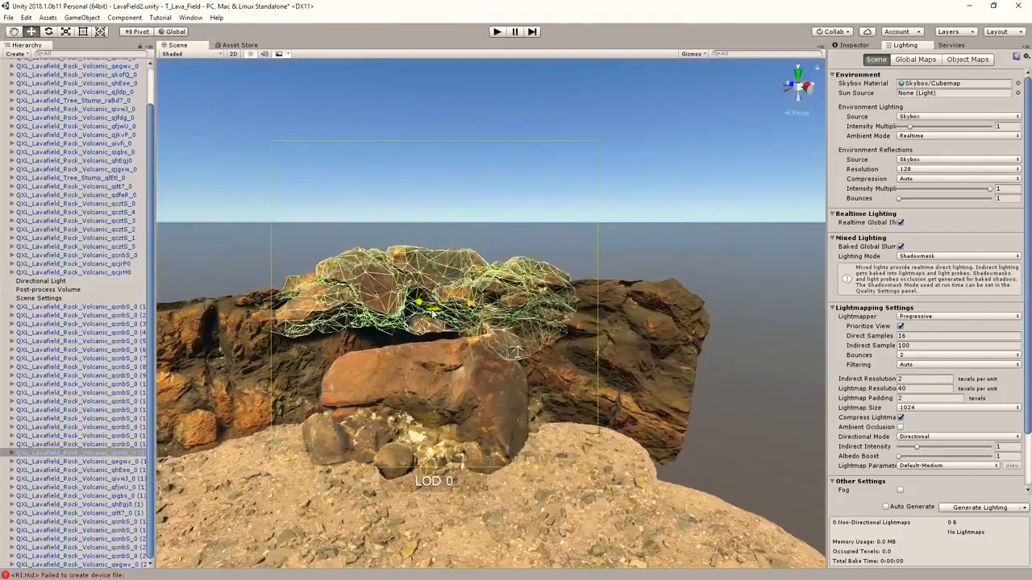
{"action": "left_click", "coordinate": [693, 145]}
{"action": "left_click_drag", "start_coordinate": [693, 145], "coordinate": [580, 298], "text": "alt"}
Step: Reposition the small qhEee_0 (1) rock near the far end of the cliff wall
{"action": "left_click", "coordinate": [460, 280]}
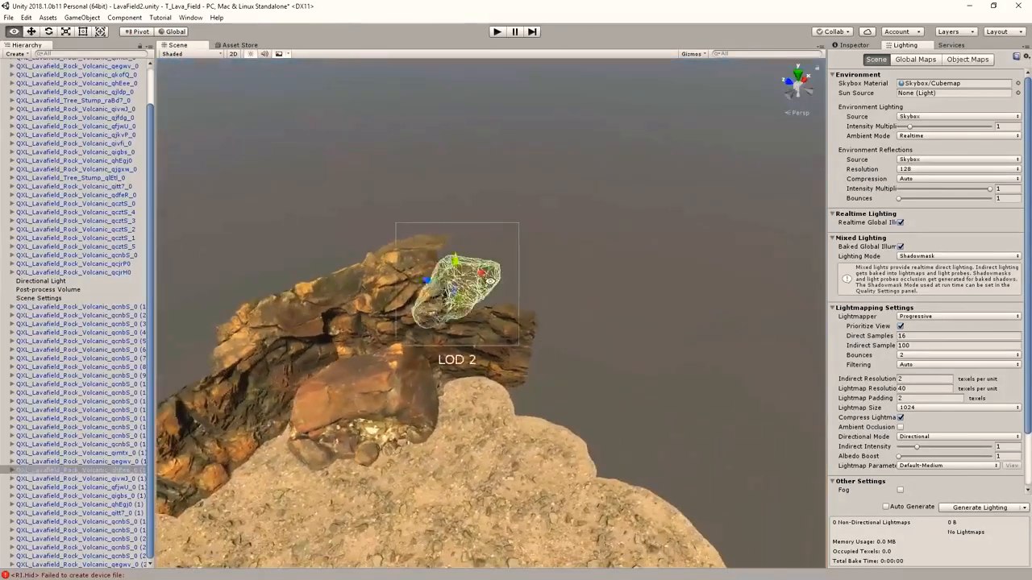
{"action": "left_click_drag", "start_coordinate": [460, 281], "coordinate": [419, 298], "text": "alt"}
{"action": "left_click_drag", "start_coordinate": [413, 246], "coordinate": [411, 207]}
{"action": "left_click_drag", "start_coordinate": [430, 379], "coordinate": [431, 392], "text": "alt"}
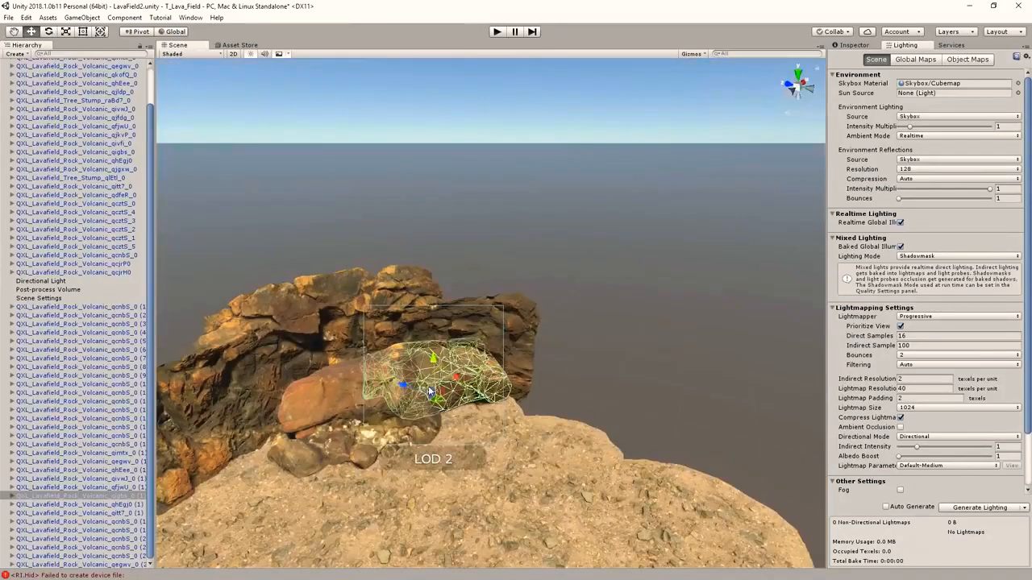
Step: Set the qigbs_0 (1) rock on top of the cliff wall behind the boulder and adjust its orientation
{"action": "left_click_drag", "start_coordinate": [436, 323], "coordinate": [451, 326]}
{"action": "left_click_drag", "start_coordinate": [452, 327], "coordinate": [504, 366], "text": "alt"}
{"action": "key", "text": "e"}
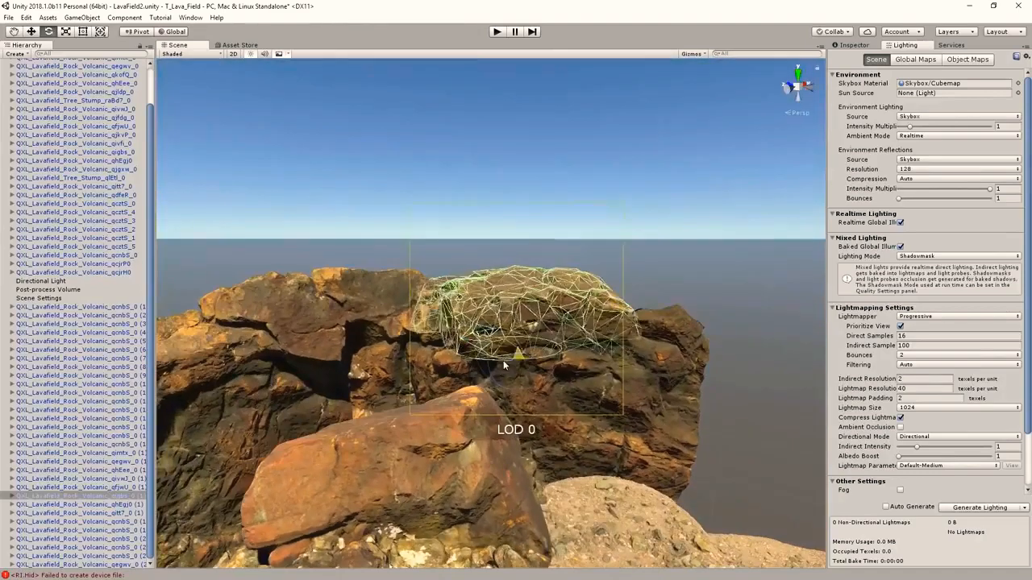
{"action": "left_click", "coordinate": [564, 193]}
{"action": "left_click_drag", "start_coordinate": [565, 193], "coordinate": [524, 323], "text": "alt"}
Step: Duplicate the layered rock, rotate the copy, and place it on top of the other cliff section
{"action": "left_click", "coordinate": [536, 374]}
{"action": "key", "text": "e"}
{"action": "left_click_drag", "start_coordinate": [622, 242], "coordinate": [319, 287], "text": "alt"}
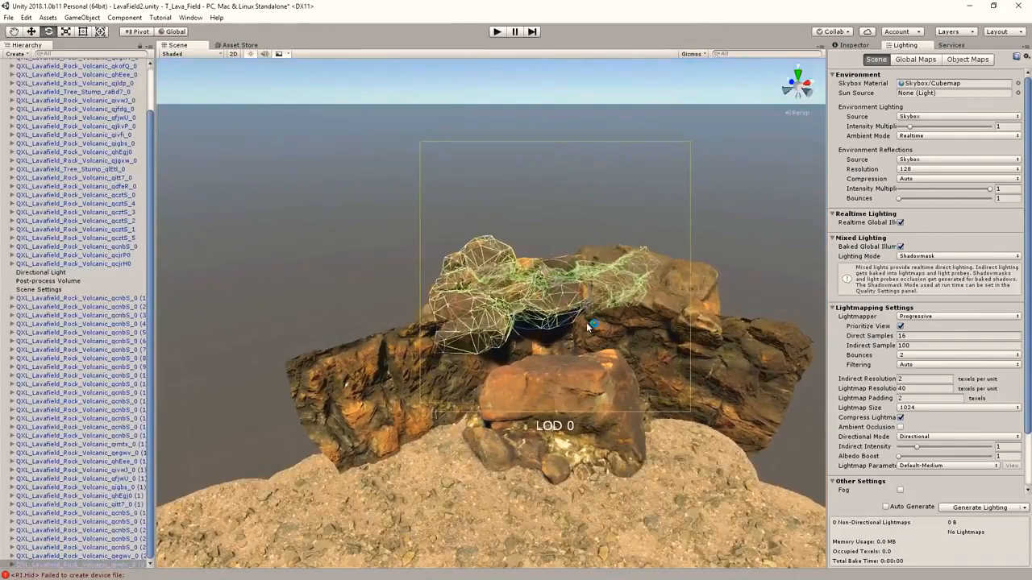
{"action": "key", "text": "w"}
{"action": "left_click_drag", "start_coordinate": [556, 287], "coordinate": [434, 329]}
{"action": "left_click", "coordinate": [524, 202]}
{"action": "left_click_drag", "start_coordinate": [540, 233], "coordinate": [435, 153], "text": "alt"}
Step: Move the jagged qtt7_0 (1) rock to the open end of the cliff wall, rotate it, and rest it on top
{"action": "left_click", "coordinate": [489, 296]}
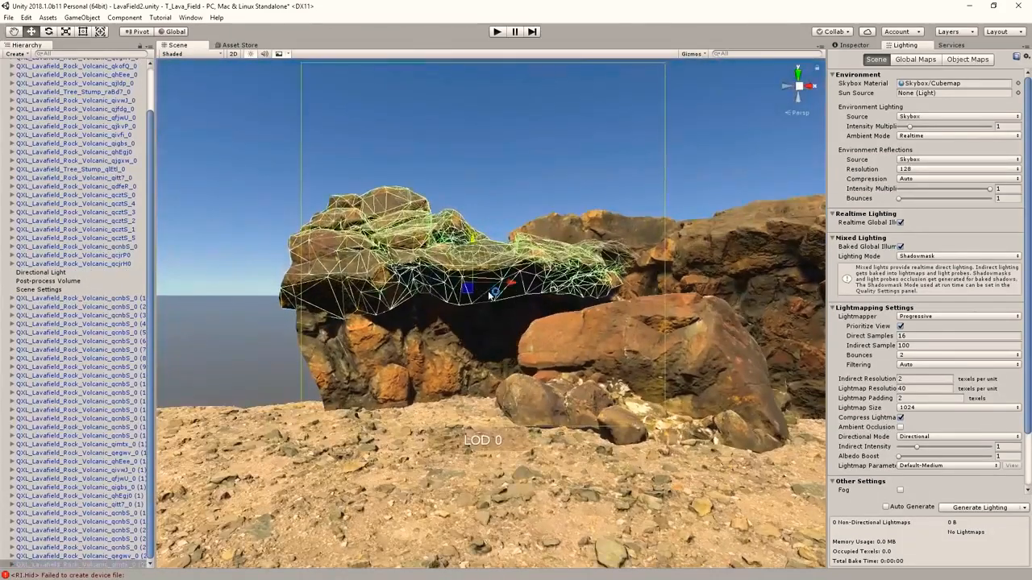
{"action": "left_click_drag", "start_coordinate": [489, 296], "coordinate": [670, 375], "text": "alt"}
{"action": "scroll", "coordinate": [540, 315], "scroll_direction": "down", "scroll_amount": 4}
{"action": "left_click", "coordinate": [713, 326]}
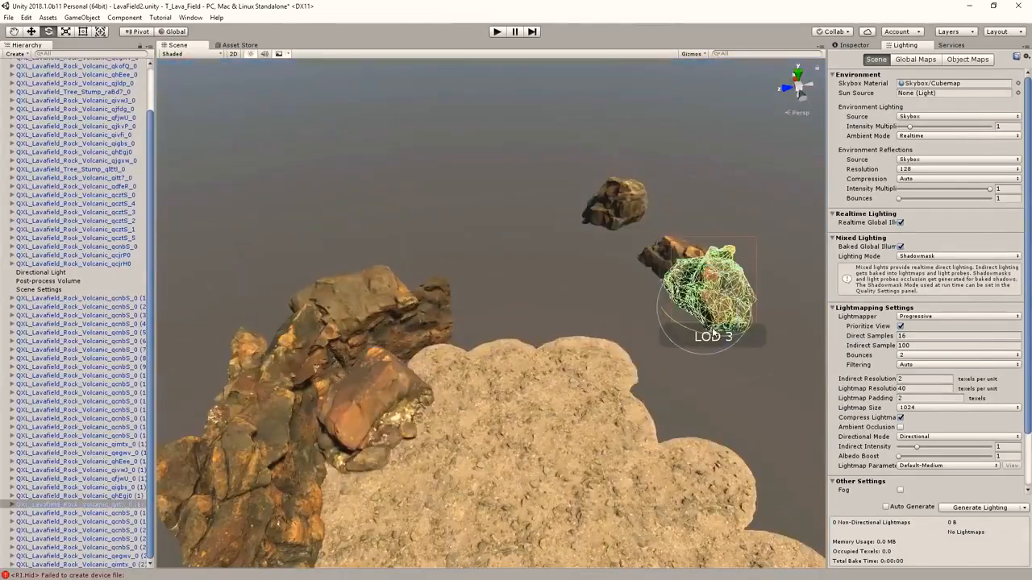
{"action": "key", "text": "f"}
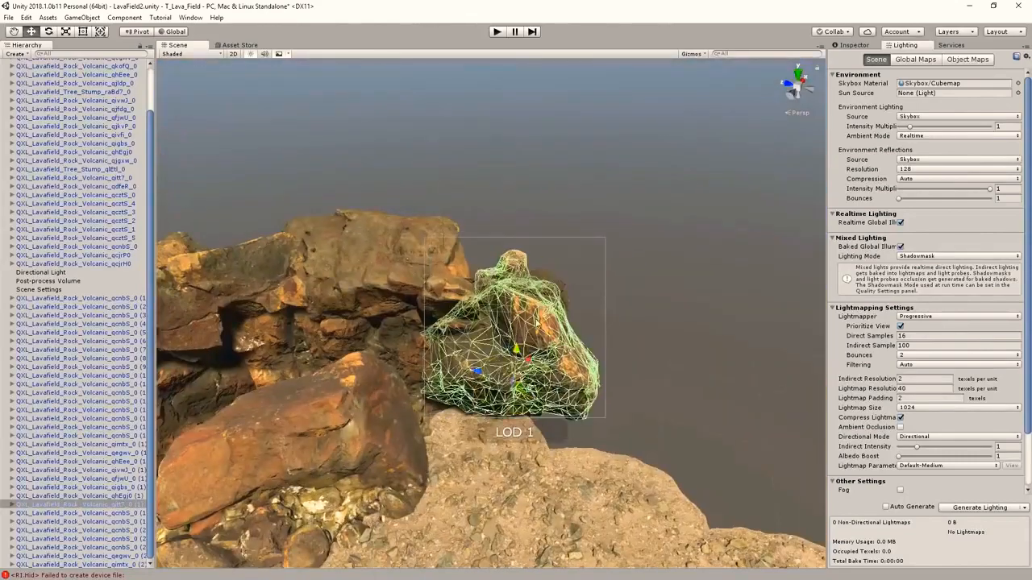
{"action": "left_click_drag", "start_coordinate": [537, 323], "coordinate": [492, 298]}
{"action": "left_click", "coordinate": [492, 302]}
{"action": "key", "text": "e"}
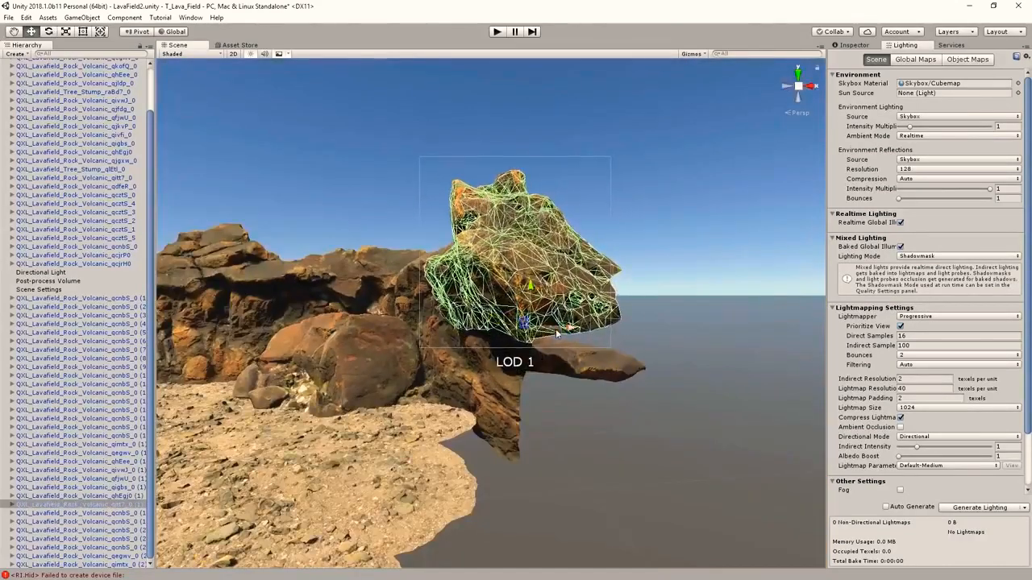
{"action": "left_click", "coordinate": [677, 342]}
{"action": "left_click_drag", "start_coordinate": [556, 334], "coordinate": [461, 325]}
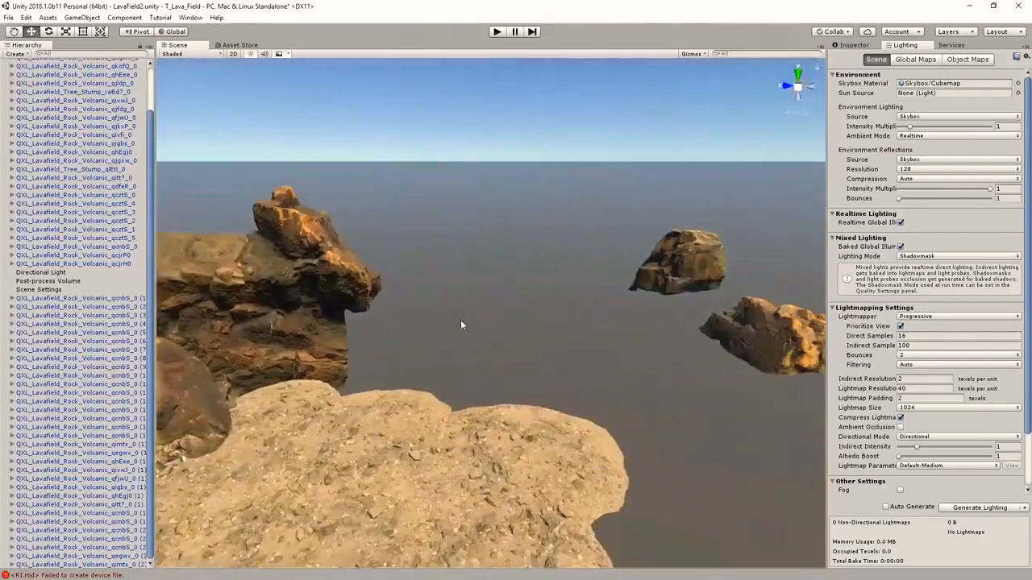
Step: Move the distant yellowish qivwJ_0 (1) boulder to the ground's edge at the open end of the cliff
{"action": "left_click", "coordinate": [676, 266]}
{"action": "left_click_drag", "start_coordinate": [657, 311], "coordinate": [367, 346]}
{"action": "left_click_drag", "start_coordinate": [366, 347], "coordinate": [379, 383], "text": "alt"}
{"action": "key", "text": "f"}
Step: Rotate the yellowish boulder and nudge it against the end of the cliff wall
{"action": "key", "text": "e"}
{"action": "left_click_drag", "start_coordinate": [492, 322], "coordinate": [516, 428]}
{"action": "key", "text": "w"}
{"action": "left_click_drag", "start_coordinate": [477, 352], "coordinate": [491, 344]}
{"action": "left_click", "coordinate": [677, 322]}
{"action": "left_click_drag", "start_coordinate": [565, 322], "coordinate": [593, 315], "text": "alt"}
{"action": "left_click", "coordinate": [507, 322]}
{"action": "left_click_drag", "start_coordinate": [464, 339], "coordinate": [474, 347]}
{"action": "left_click", "coordinate": [677, 323]}
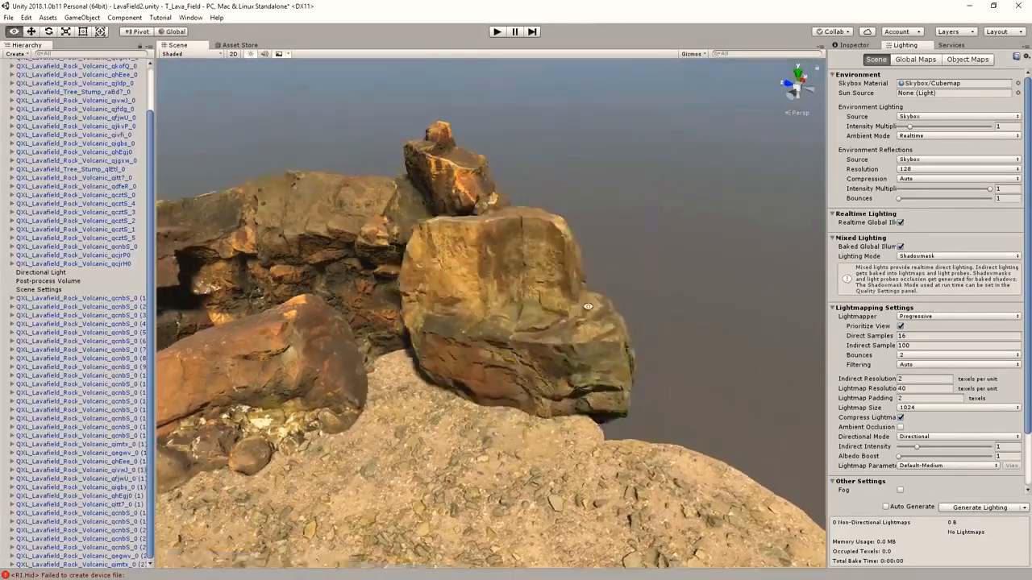
Step: Turn the yellowish boulder to a new angle and shift it closer to the cliff to cover the open end
{"action": "left_click_drag", "start_coordinate": [588, 306], "coordinate": [645, 242], "text": "alt"}
{"action": "left_click", "coordinate": [543, 296]}
{"action": "key", "text": "e"}
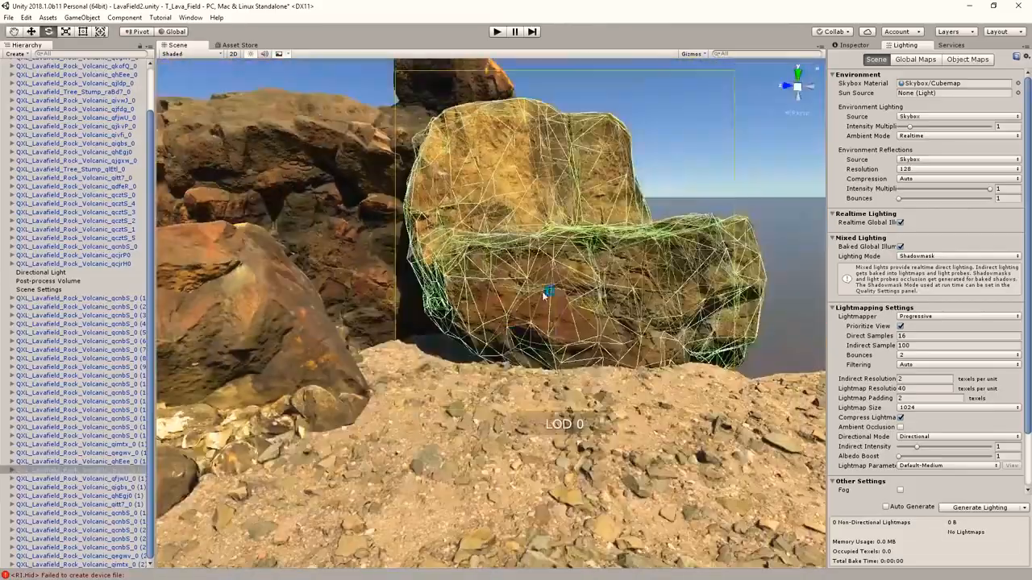
{"action": "left_click_drag", "start_coordinate": [543, 296], "coordinate": [669, 371]}
{"action": "key", "text": "w"}
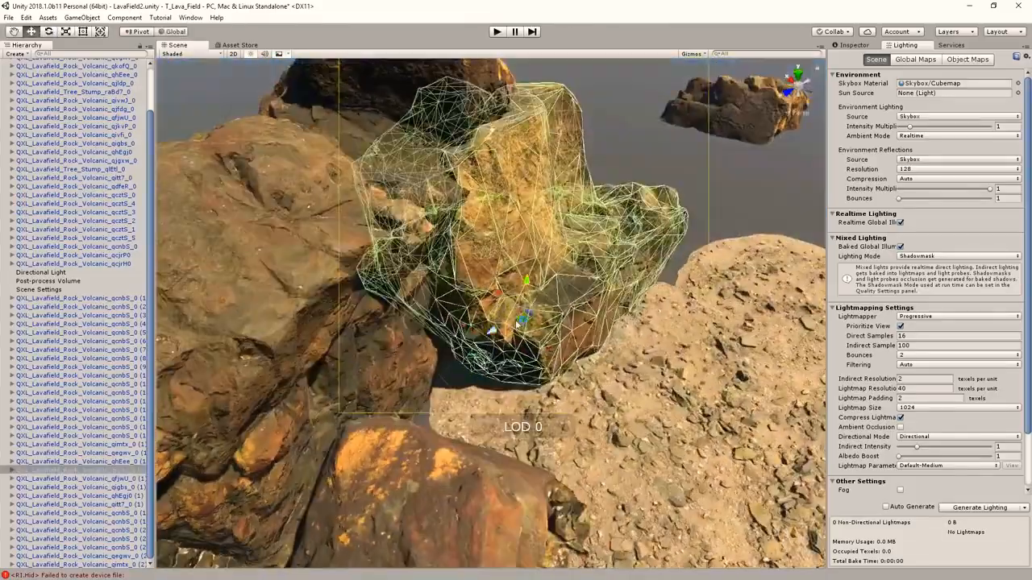
{"action": "left_click_drag", "start_coordinate": [516, 324], "coordinate": [492, 326]}
{"action": "left_click", "coordinate": [549, 350]}
{"action": "left_click_drag", "start_coordinate": [548, 350], "coordinate": [516, 323], "text": "alt"}
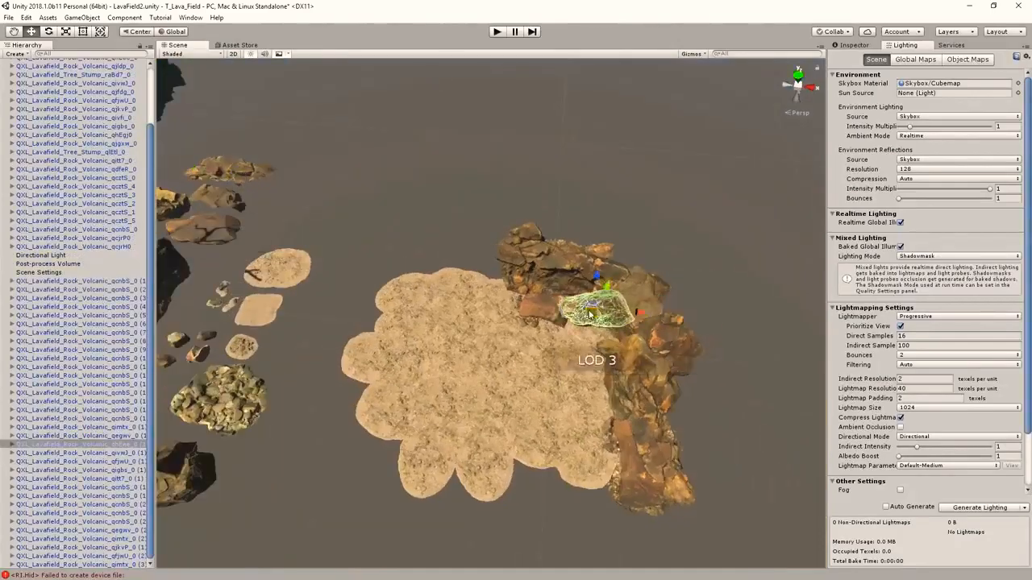
Step: Rotate the slab-shaped qhEee_0 (1) rock upright and lean it against the cliff wall in the inner corner
{"action": "key", "text": "f"}
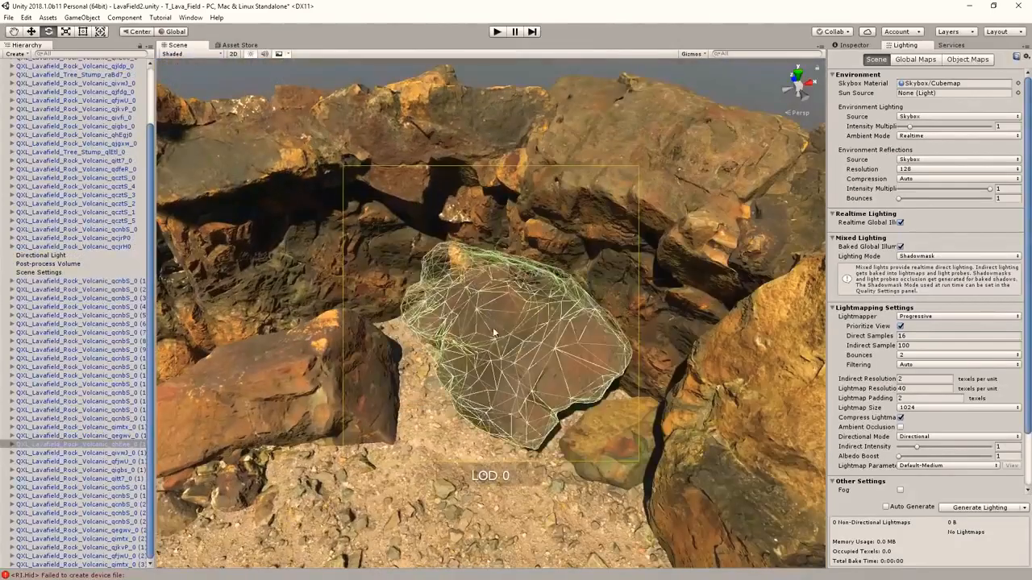
{"action": "left_click_drag", "start_coordinate": [498, 291], "coordinate": [499, 300]}
{"action": "left_click", "coordinate": [581, 71]}
{"action": "left_click_drag", "start_coordinate": [581, 71], "coordinate": [533, 242], "text": "alt"}
{"action": "left_click", "coordinate": [498, 278]}
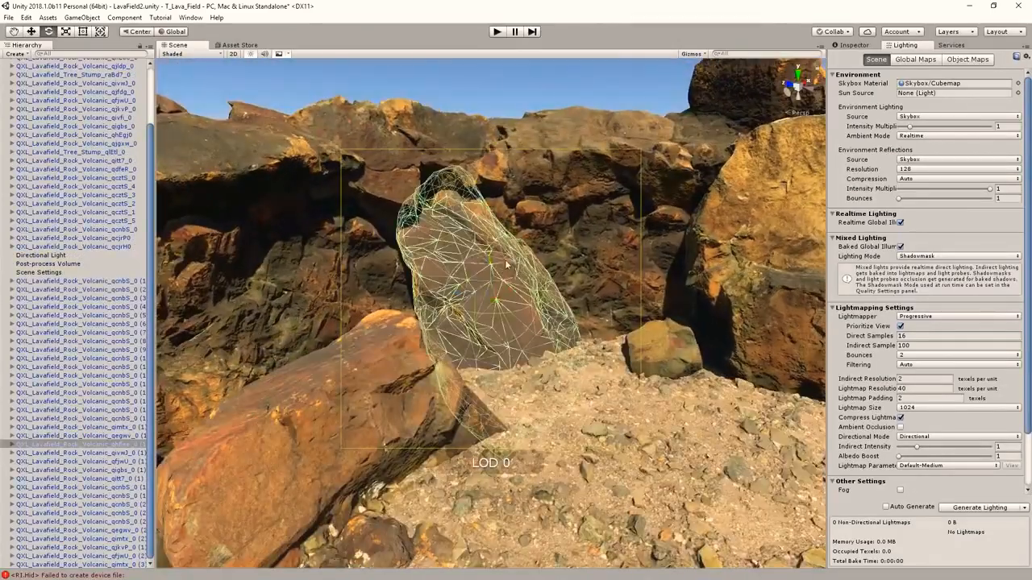
{"action": "left_click", "coordinate": [520, 69]}
{"action": "left_click_drag", "start_coordinate": [520, 70], "coordinate": [499, 356], "text": "alt"}
{"action": "left_click", "coordinate": [480, 374]}
{"action": "left_click", "coordinate": [548, 73]}
{"action": "left_click_drag", "start_coordinate": [548, 73], "coordinate": [581, 301], "text": "alt"}
{"action": "left_click", "coordinate": [535, 355]}
Step: Duplicate the small qitt7_0 rock from the source rocks and place it in front of the leaning slab
{"action": "left_click", "coordinate": [564, 72]}
{"action": "scroll", "coordinate": [581, 300], "scroll_direction": "down", "scroll_amount": 5}
{"action": "middle_click_drag", "start_coordinate": [580, 301], "coordinate": [645, 323]}
{"action": "scroll", "coordinate": [608, 355], "scroll_direction": "down", "scroll_amount": 3}
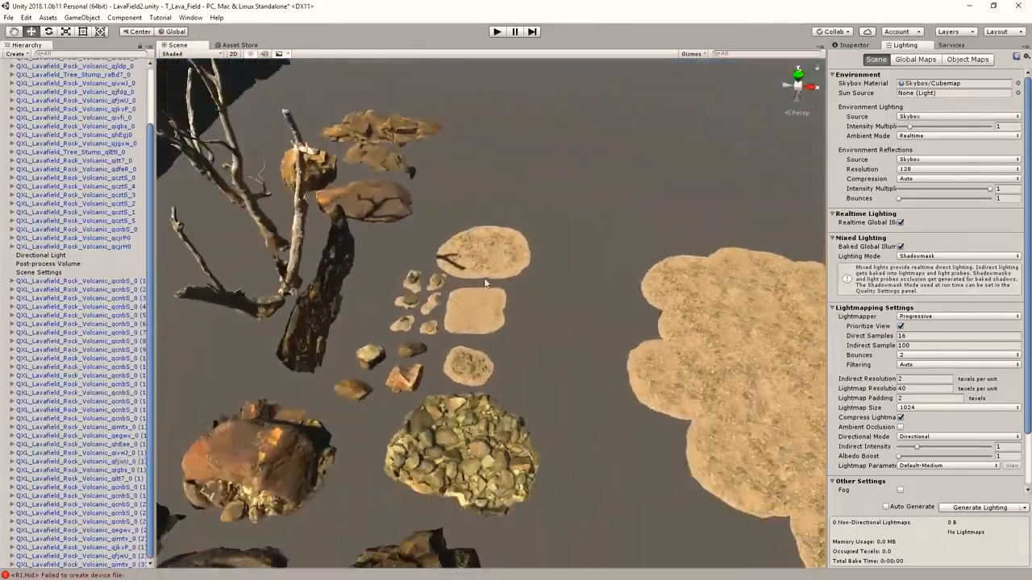
{"action": "middle_click_drag", "start_coordinate": [609, 355], "coordinate": [596, 259]}
{"action": "left_click", "coordinate": [252, 349]}
{"action": "key", "text": "ctrl+d"}
{"action": "left_click_drag", "start_coordinate": [253, 353], "coordinate": [730, 246]}
{"action": "key", "text": "f"}
{"action": "key", "text": "r"}
{"action": "key", "text": "w"}
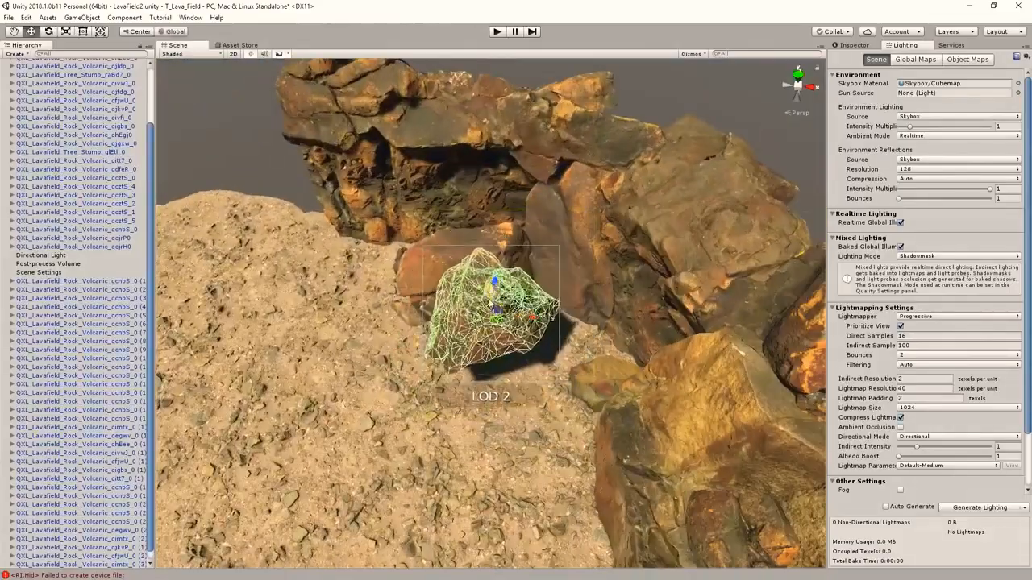
Step: Place a copy of the qdfeR_0 pebble pile on the ground in the cliff's inner corner
{"action": "left_click_drag", "start_coordinate": [516, 347], "coordinate": [458, 441], "text": "alt"}
{"action": "scroll", "coordinate": [587, 333], "scroll_direction": "down", "scroll_amount": 10}
{"action": "key", "text": "f"}
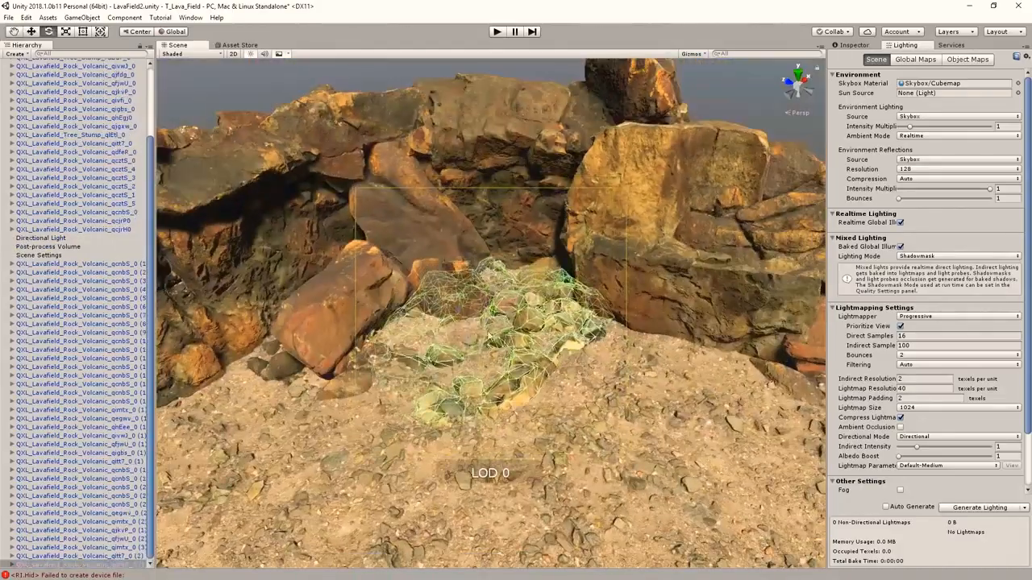
{"action": "left_click_drag", "start_coordinate": [487, 350], "coordinate": [556, 342]}
{"action": "left_click_drag", "start_coordinate": [488, 325], "coordinate": [500, 274], "text": "alt"}
Step: Place a copy of the dark qhEgj0 rock at the ground's edge and set it against the red rock of the cliff
{"action": "left_click", "coordinate": [491, 77]}
{"action": "right_click_drag", "start_coordinate": [500, 274], "coordinate": [576, 305]}
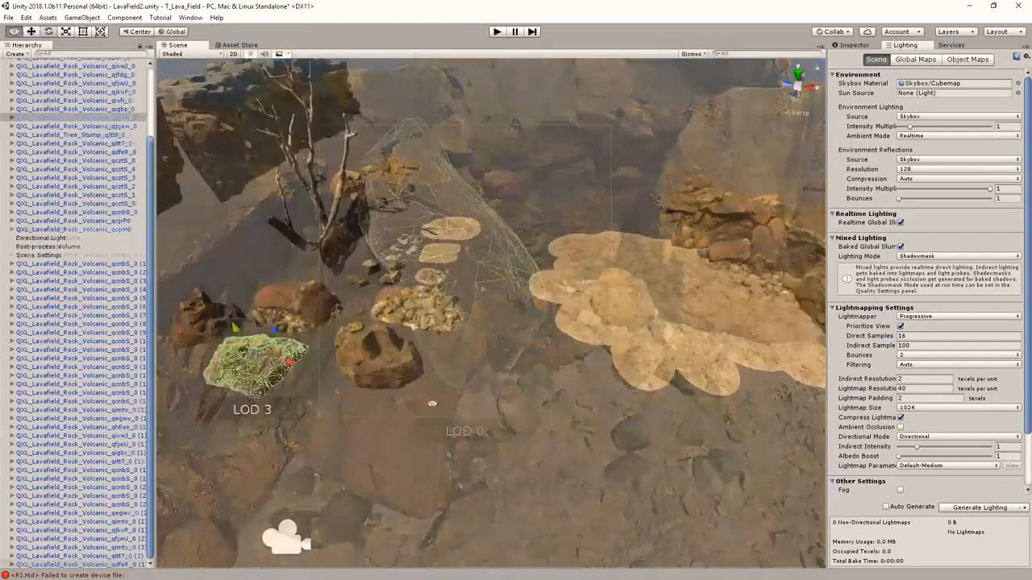
{"action": "key", "text": "f"}
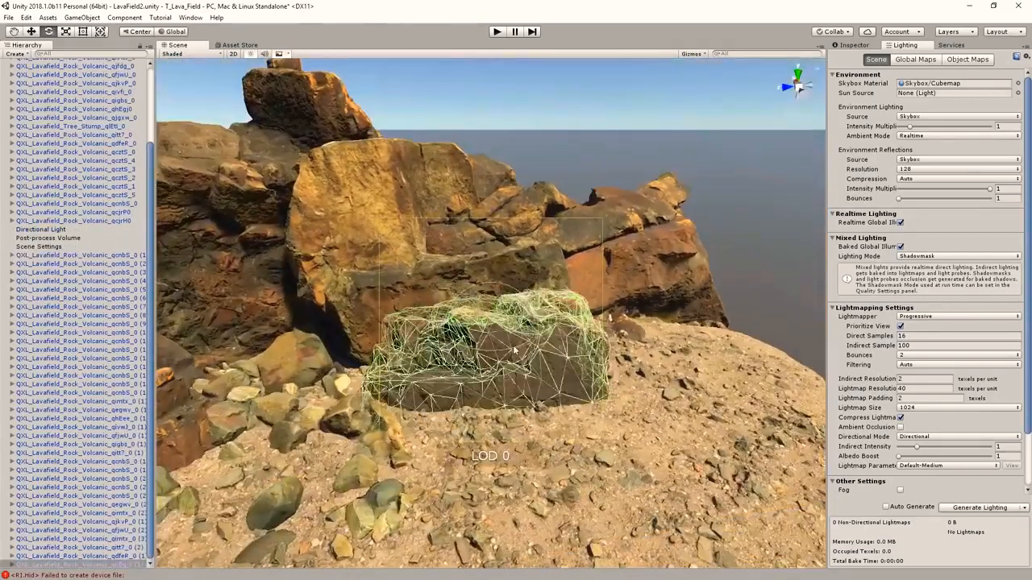
{"action": "right_click_drag", "start_coordinate": [643, 258], "coordinate": [556, 282]}
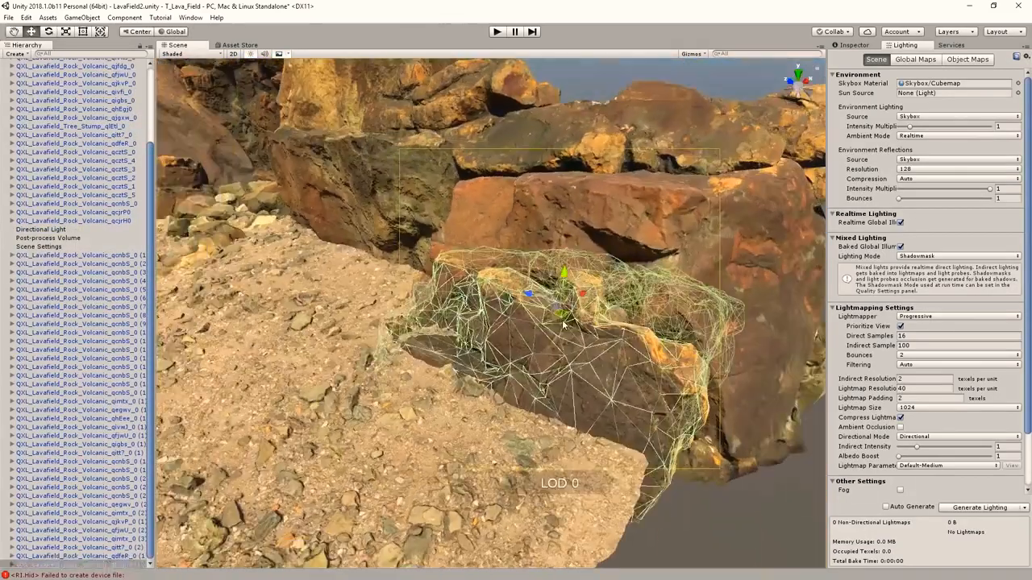
{"action": "left_click_drag", "start_coordinate": [557, 282], "coordinate": [524, 292]}
{"action": "left_click_drag", "start_coordinate": [556, 411], "coordinate": [504, 427], "text": "alt"}
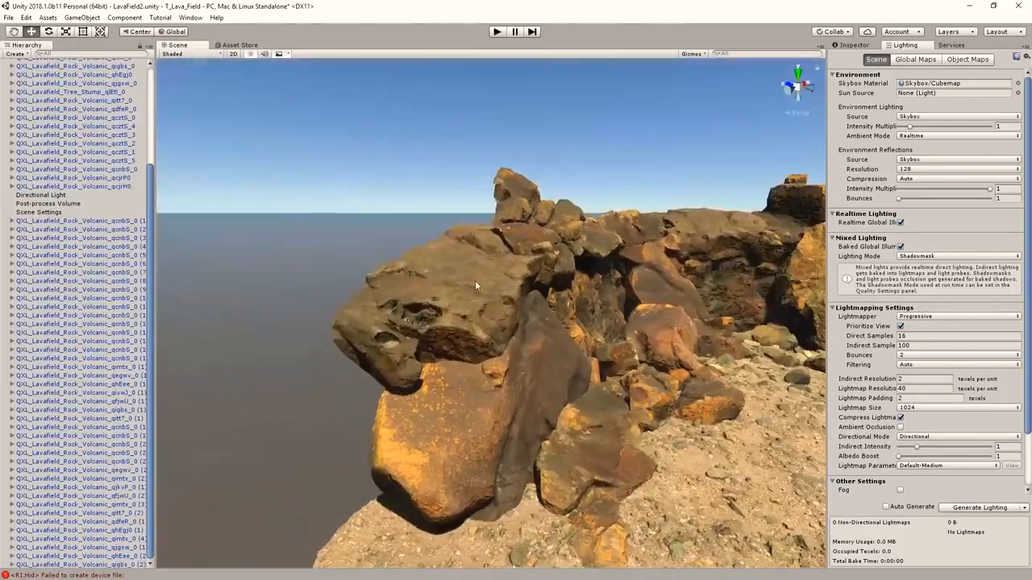
Step: Move a copy of the sandy qcjrH0 ground patch behind the cliff wall and duplicate it to extend the ground there
{"action": "left_click_drag", "start_coordinate": [463, 252], "coordinate": [424, 164], "text": "alt"}
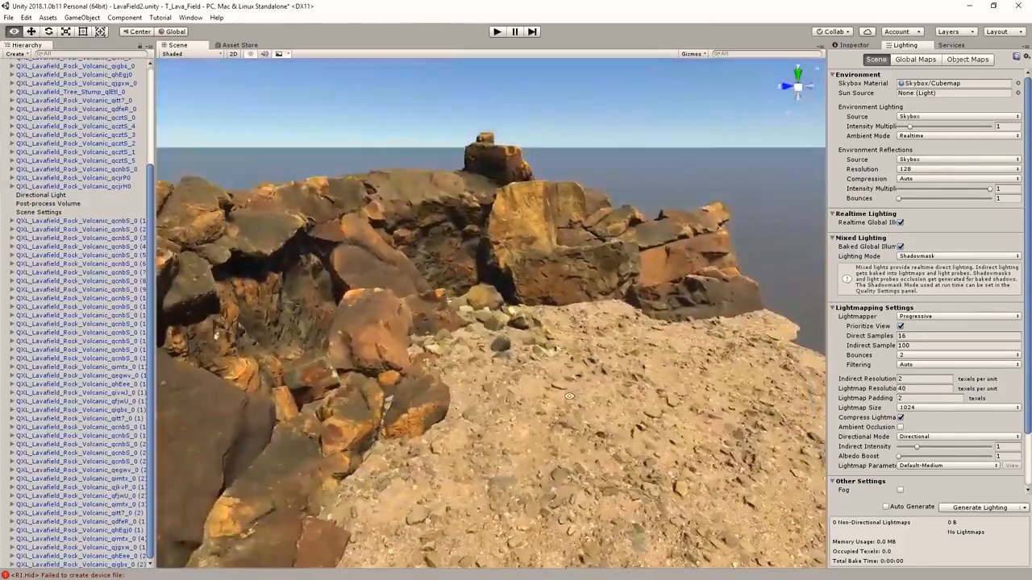
{"action": "left_click_drag", "start_coordinate": [459, 266], "coordinate": [516, 328], "text": "alt"}
{"action": "scroll", "coordinate": [517, 328], "scroll_direction": "down", "scroll_amount": 8}
{"action": "middle_click_drag", "start_coordinate": [203, 557], "coordinate": [335, 433]}
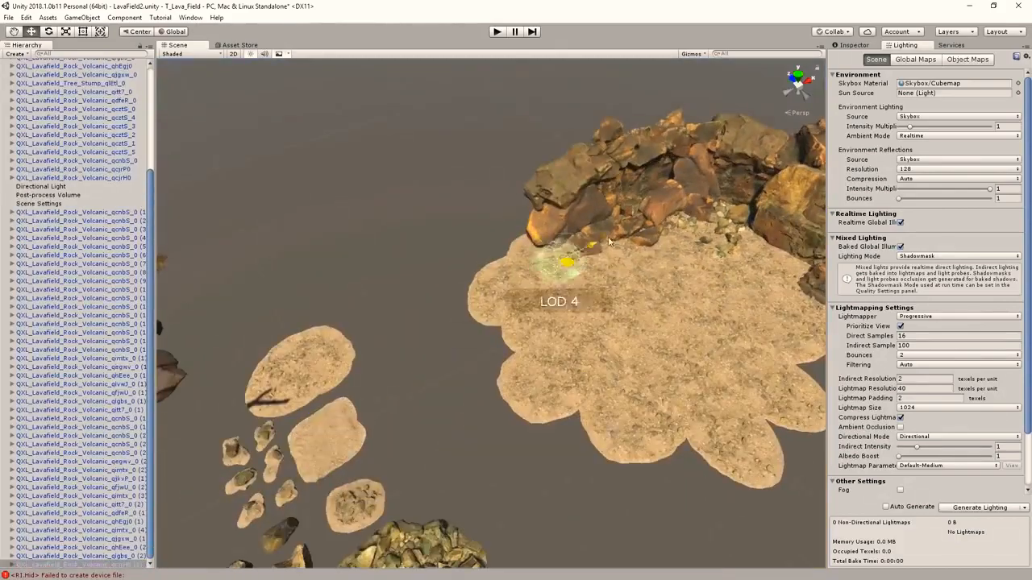
{"action": "key", "text": "f"}
{"action": "left_click_drag", "start_coordinate": [527, 293], "coordinate": [747, 204]}
{"action": "key", "text": "f"}
{"action": "left_click_drag", "start_coordinate": [477, 289], "coordinate": [516, 217]}
{"action": "left_click", "coordinate": [427, 242]}
{"action": "left_click_drag", "start_coordinate": [429, 250], "coordinate": [546, 186]}
{"action": "key", "text": "ctrl+d"}
{"action": "key", "text": "e"}
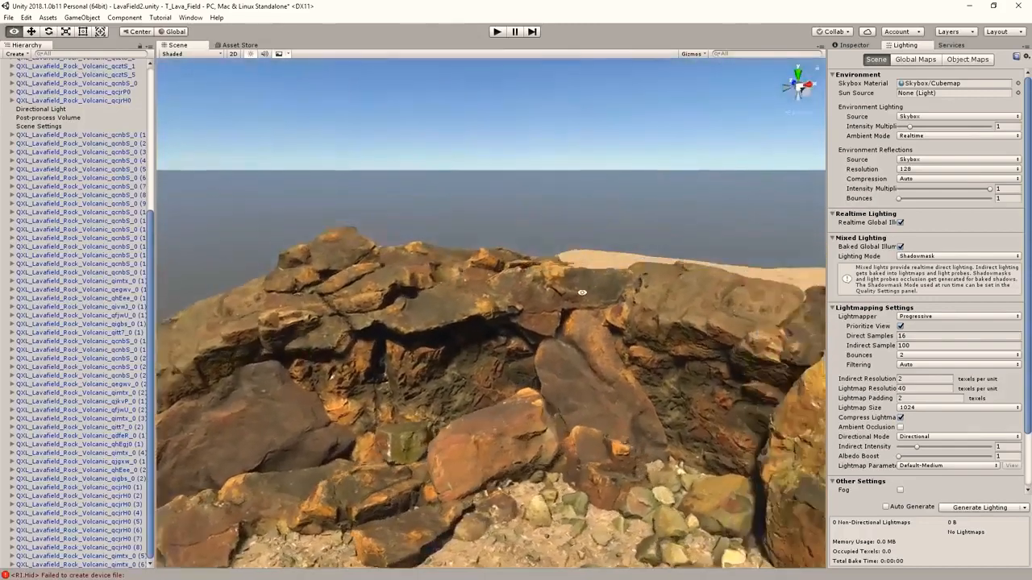
Step: Duplicate the layered qimtx_0 rock and arrange the copies along the top of the cliff wall
{"action": "left_click", "coordinate": [31, 31]}
{"action": "left_click", "coordinate": [494, 317]}
{"action": "key", "text": "ctrl+d"}
{"action": "left_click_drag", "start_coordinate": [494, 317], "coordinate": [480, 326], "text": "alt"}
{"action": "key", "text": "f"}
{"action": "key", "text": "e"}
{"action": "key", "text": "w"}
{"action": "left_click_drag", "start_coordinate": [451, 332], "coordinate": [492, 334], "text": "alt"}
{"action": "right_click_drag", "start_coordinate": [448, 295], "coordinate": [548, 302]}
Step: Duplicate the qfjwU_0 boulder, place it on the sandy ground behind the cliff, and scale it
{"action": "key", "text": "ctrl+d"}
{"action": "key", "text": "r"}
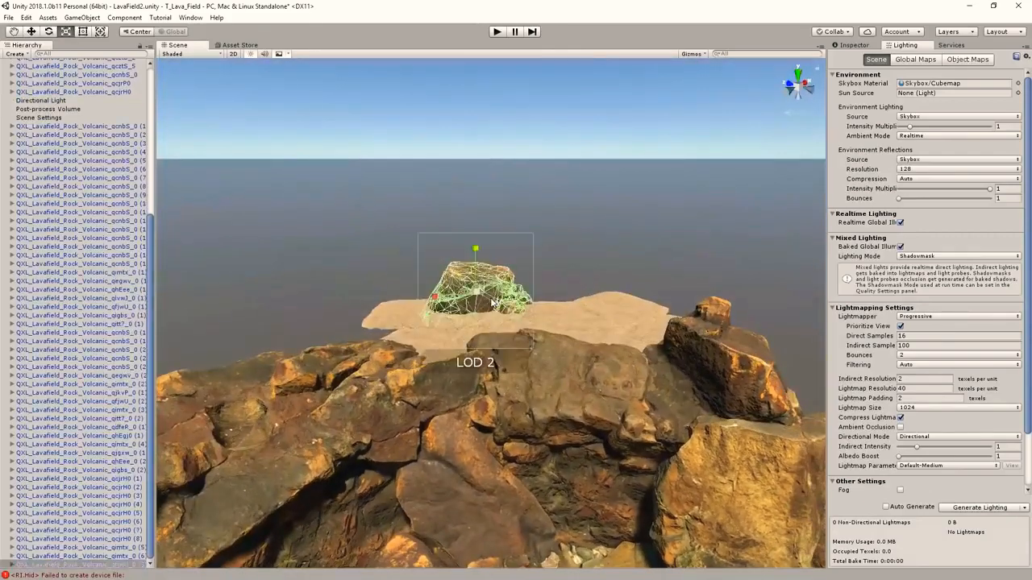
{"action": "left_click_drag", "start_coordinate": [478, 253], "coordinate": [478, 252]}
{"action": "left_click", "coordinate": [563, 226]}
{"action": "left_click_drag", "start_coordinate": [563, 227], "coordinate": [647, 333], "text": "alt"}
{"action": "left_click", "coordinate": [647, 333]}
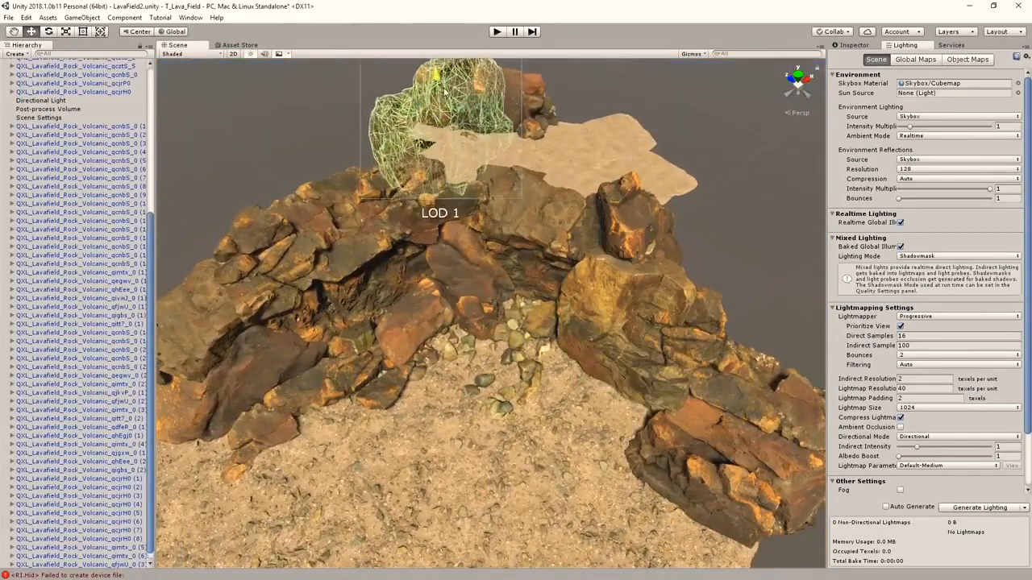
Step: Position the tall yellowish qivwJ_0 (2) boulder behind the cliff wall at the edge of the rear ground
{"action": "left_click_drag", "start_coordinate": [421, 146], "coordinate": [425, 153]}
{"action": "left_click", "coordinate": [261, 88]}
{"action": "left_click_drag", "start_coordinate": [262, 88], "coordinate": [588, 278], "text": "alt"}
{"action": "left_click", "coordinate": [460, 266]}
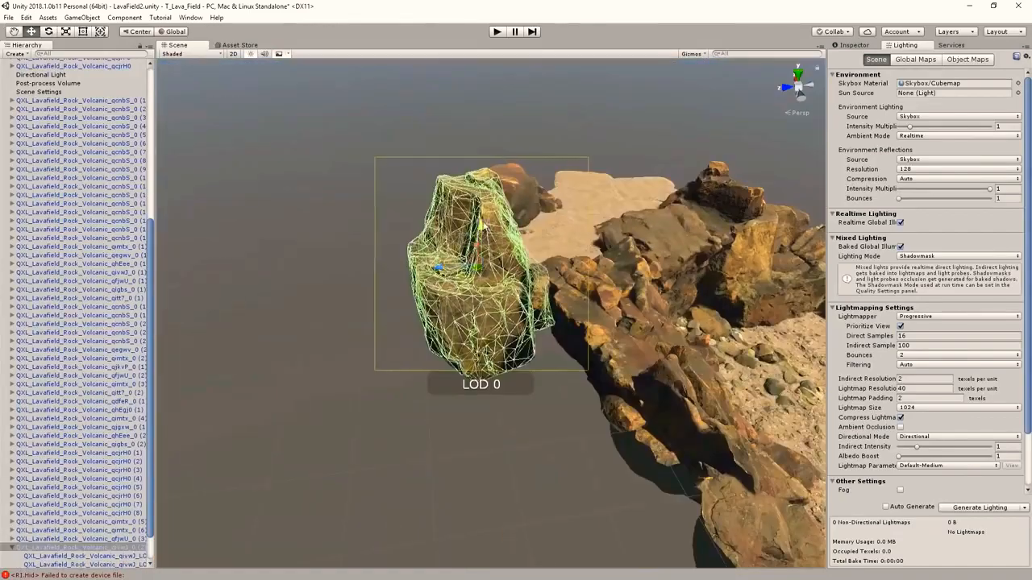
Step: Place a copy of the layered qimtx_0 rock on the rear ground beside the tall yellowish boulder and rotate it
{"action": "left_click", "coordinate": [322, 201]}
{"action": "left_click_drag", "start_coordinate": [323, 201], "coordinate": [572, 270], "text": "alt"}
{"action": "middle_click_drag", "start_coordinate": [573, 270], "coordinate": [583, 253]}
{"action": "left_click", "coordinate": [387, 403]}
{"action": "left_click_drag", "start_coordinate": [375, 411], "coordinate": [574, 197]}
{"action": "key", "text": "e"}
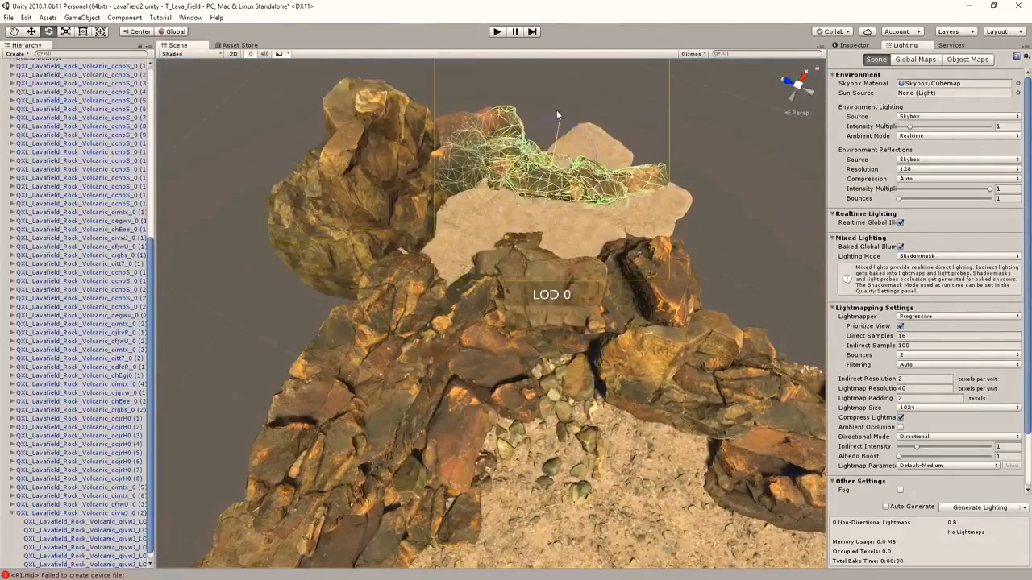
{"action": "left_click", "coordinate": [661, 201]}
{"action": "left_click_drag", "start_coordinate": [661, 217], "coordinate": [418, 331], "text": "alt"}
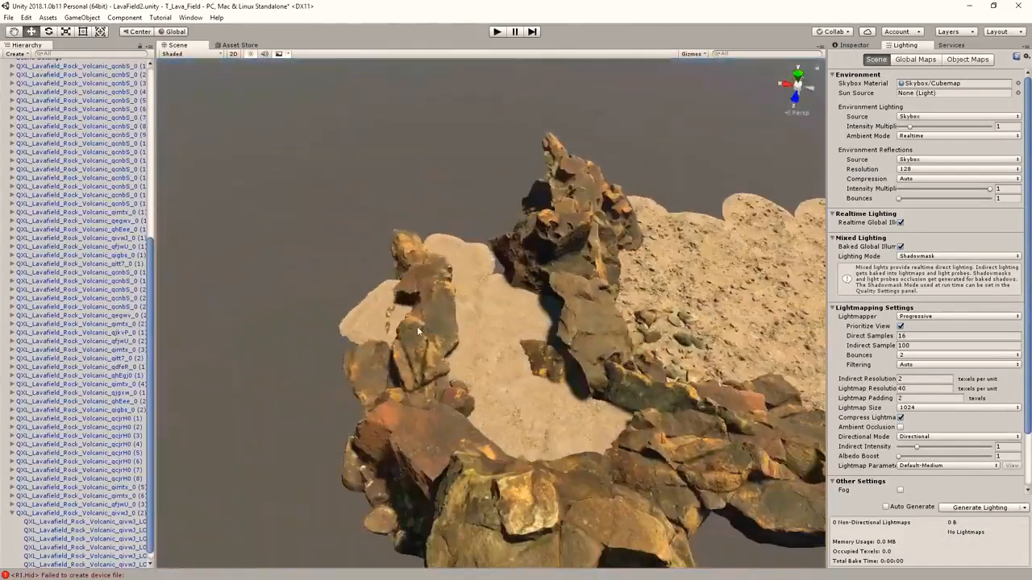
{"action": "left_click_drag", "start_coordinate": [414, 292], "coordinate": [481, 287], "text": "alt"}
{"action": "left_click_drag", "start_coordinate": [476, 324], "coordinate": [490, 325]}
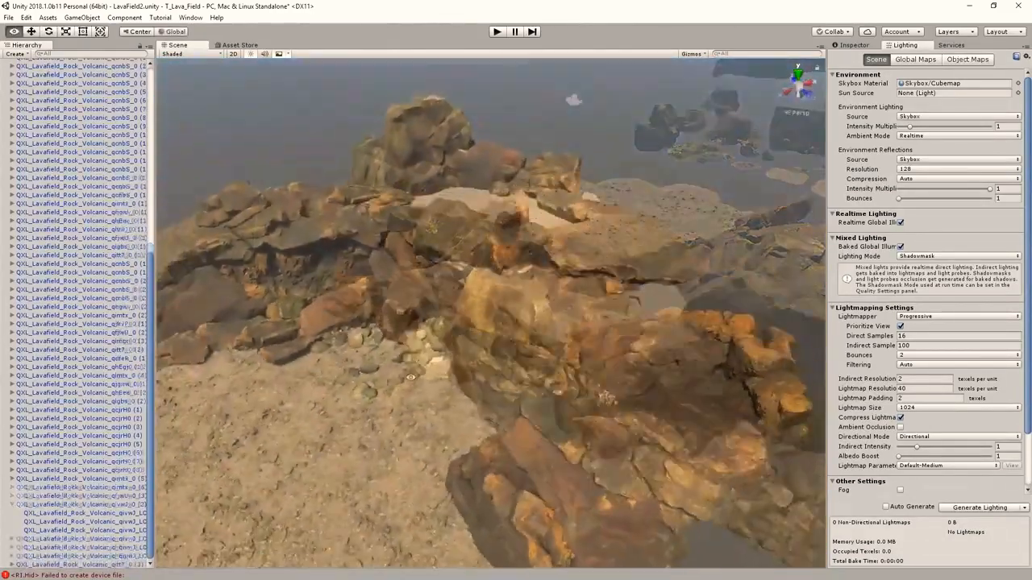
Step: Turn the upright qhEee_0 (1) slab in the cliff's inner corner onto its side
{"action": "left_click_drag", "start_coordinate": [363, 339], "coordinate": [174, 360], "text": "alt"}
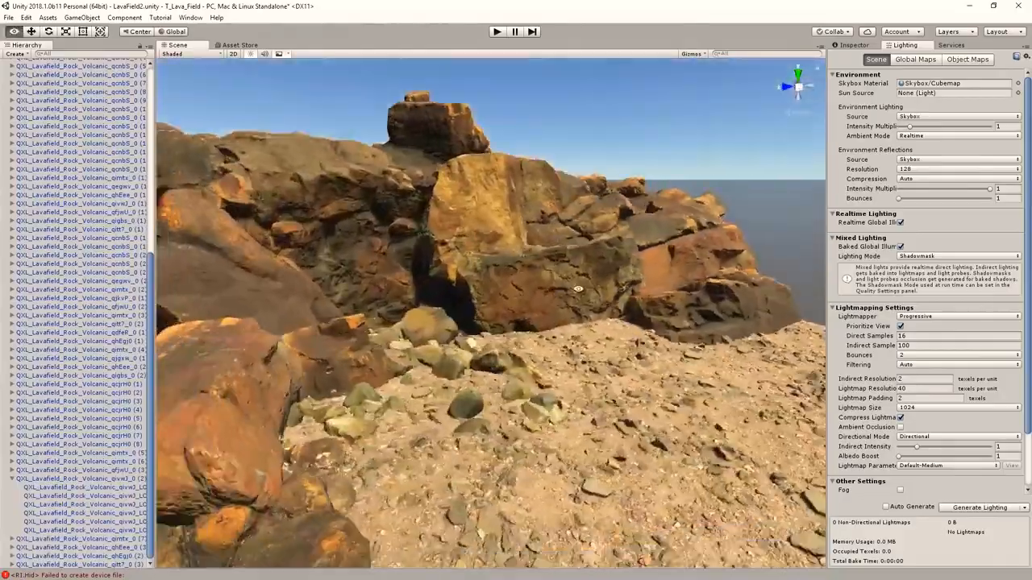
{"action": "left_click", "coordinate": [592, 343]}
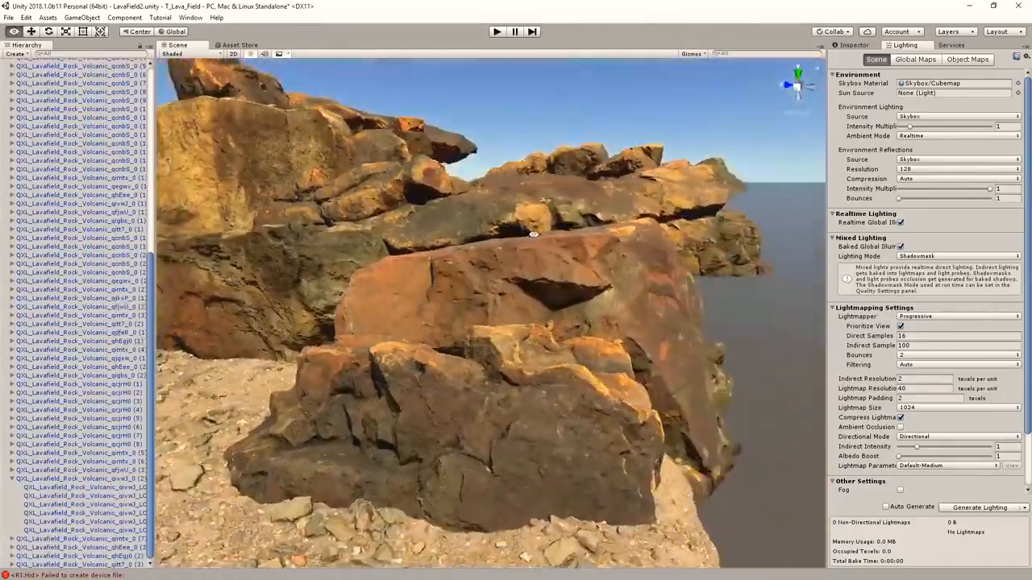
{"action": "left_click_drag", "start_coordinate": [379, 310], "coordinate": [449, 322], "text": "alt"}
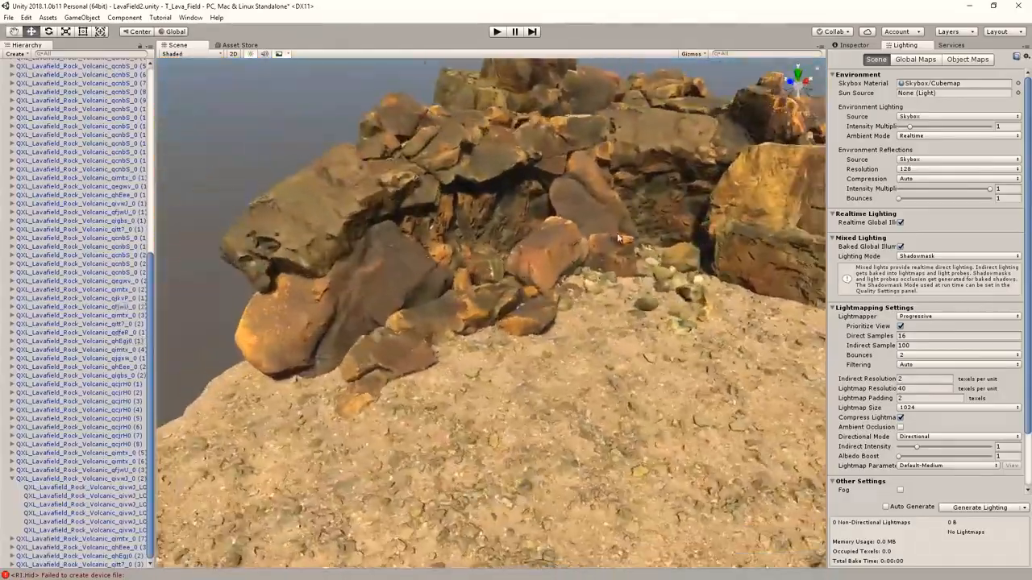
{"action": "left_click", "coordinate": [481, 319]}
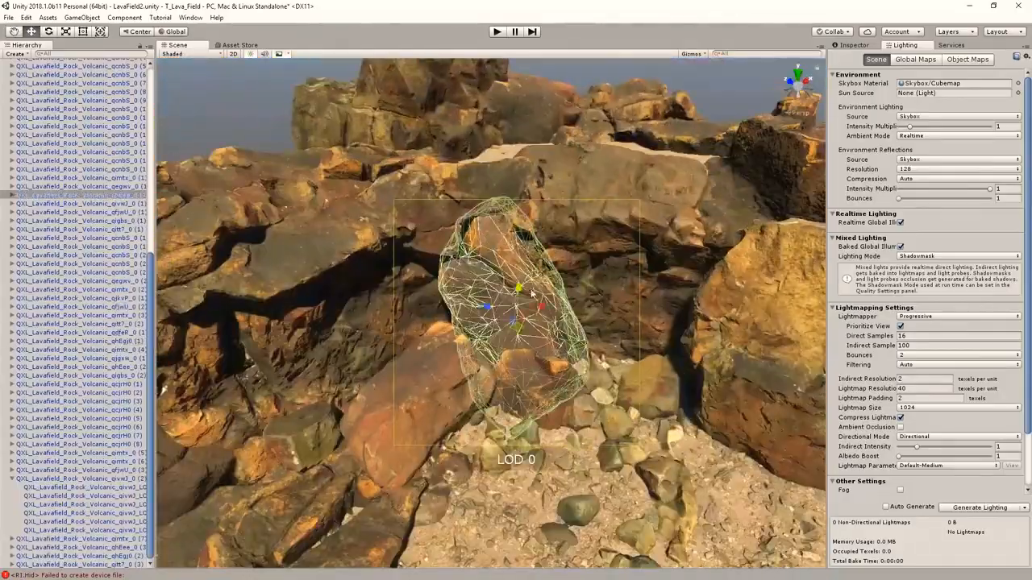
{"action": "left_click_drag", "start_coordinate": [526, 346], "coordinate": [531, 324]}
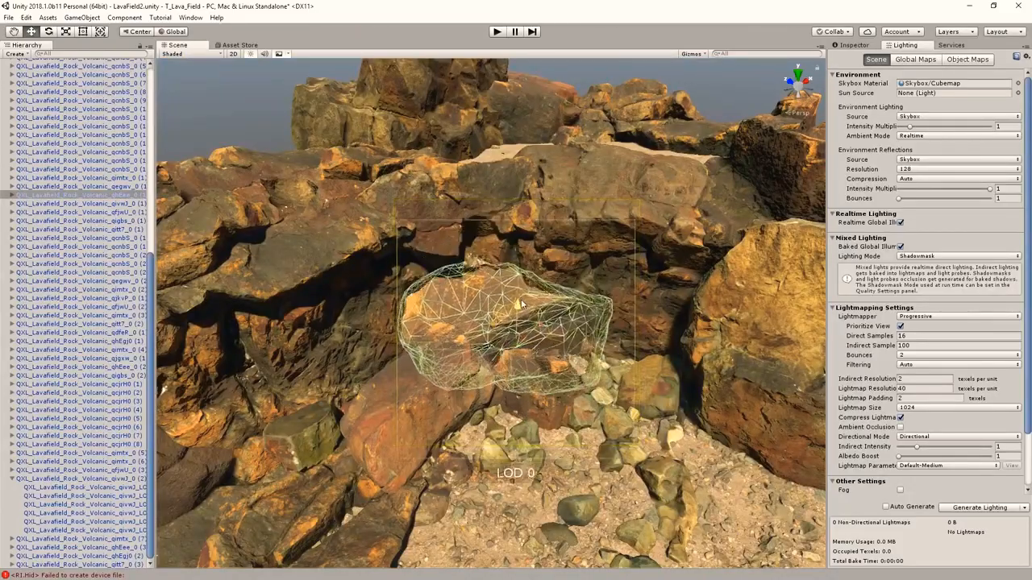
Step: Rotate the reddish qfjwU_0 (1) boulder so it lies flat at the foot of the cliff wall
{"action": "left_click_drag", "start_coordinate": [592, 125], "coordinate": [518, 277], "text": "alt"}
{"action": "left_click", "coordinate": [458, 357]}
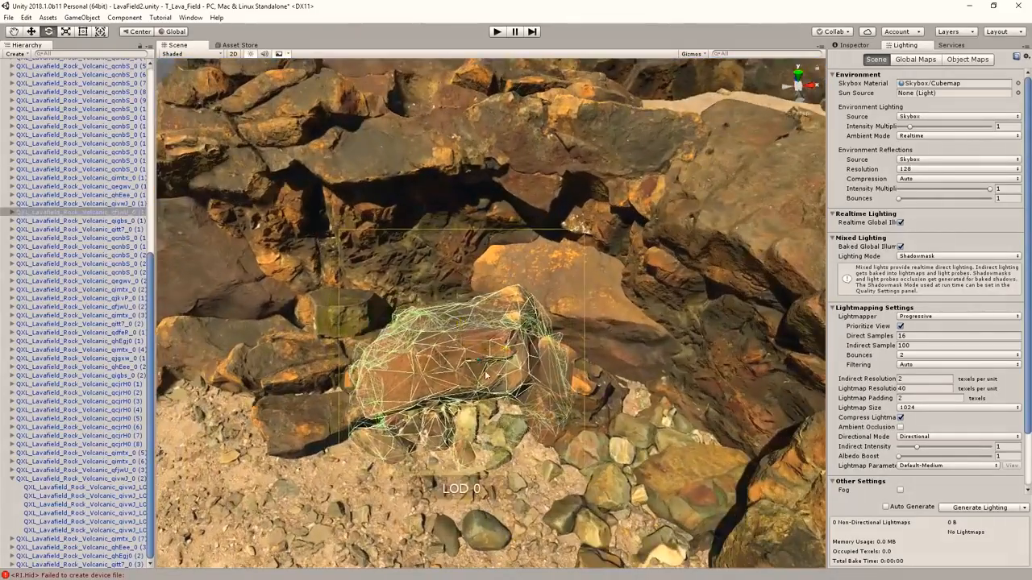
{"action": "left_click_drag", "start_coordinate": [485, 373], "coordinate": [500, 323], "text": "alt"}
{"action": "scroll", "coordinate": [484, 362], "scroll_direction": "up", "scroll_amount": 3}
Step: Rotate the small qitt7_0 (2) rock beside the pebbles, shift it toward the cliff wall, and adjust its scale
{"action": "left_click", "coordinate": [480, 399]}
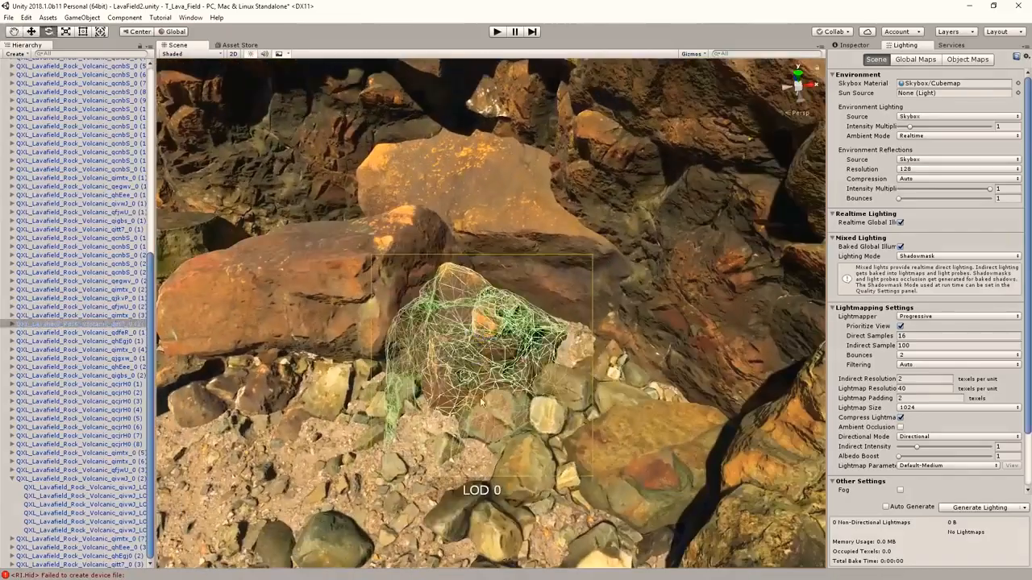
{"action": "key", "text": "w"}
{"action": "left_click_drag", "start_coordinate": [484, 371], "coordinate": [555, 283]}
{"action": "key", "text": "r"}
{"action": "left_click", "coordinate": [500, 365]}
{"action": "key", "text": "w"}
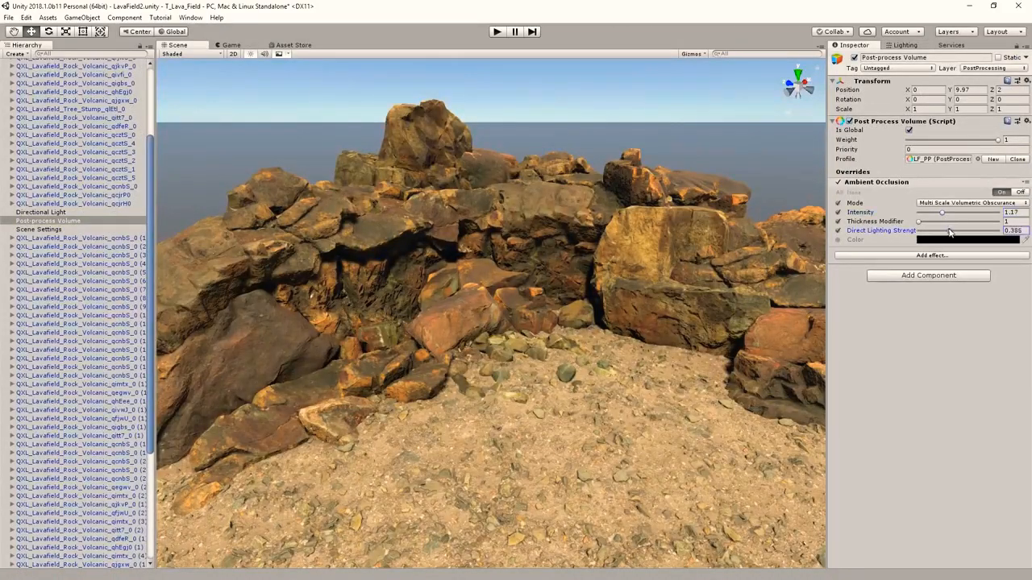
Step: Tilt the low qimtx_0 (4) rock cluster to a Z rotation of -5.418 and sink it to Y -0.467
{"action": "scroll", "coordinate": [440, 269], "scroll_direction": "up", "scroll_amount": 5}
{"action": "left_click_drag", "start_coordinate": [439, 269], "coordinate": [476, 316], "text": "alt"}
{"action": "left_click", "coordinate": [459, 313]}
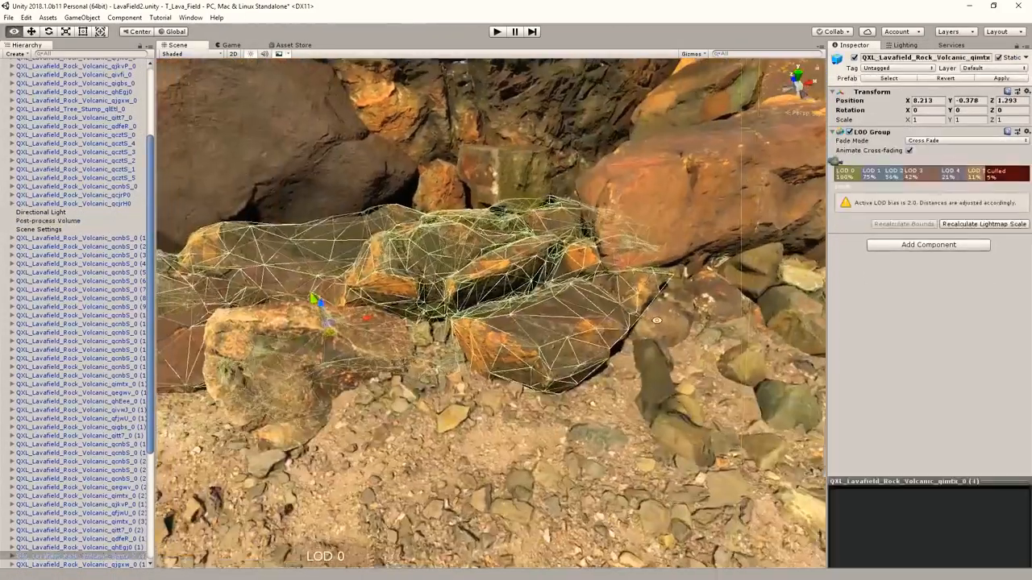
{"action": "key", "text": "e"}
{"action": "left_click_drag", "start_coordinate": [348, 340], "coordinate": [371, 337]}
{"action": "key", "text": "ctrl+z"}
{"action": "scroll", "coordinate": [372, 339], "scroll_direction": "down", "scroll_amount": 5}
{"action": "left_click_drag", "start_coordinate": [460, 338], "coordinate": [484, 282], "text": "alt"}
{"action": "left_click_drag", "start_coordinate": [492, 278], "coordinate": [504, 288]}
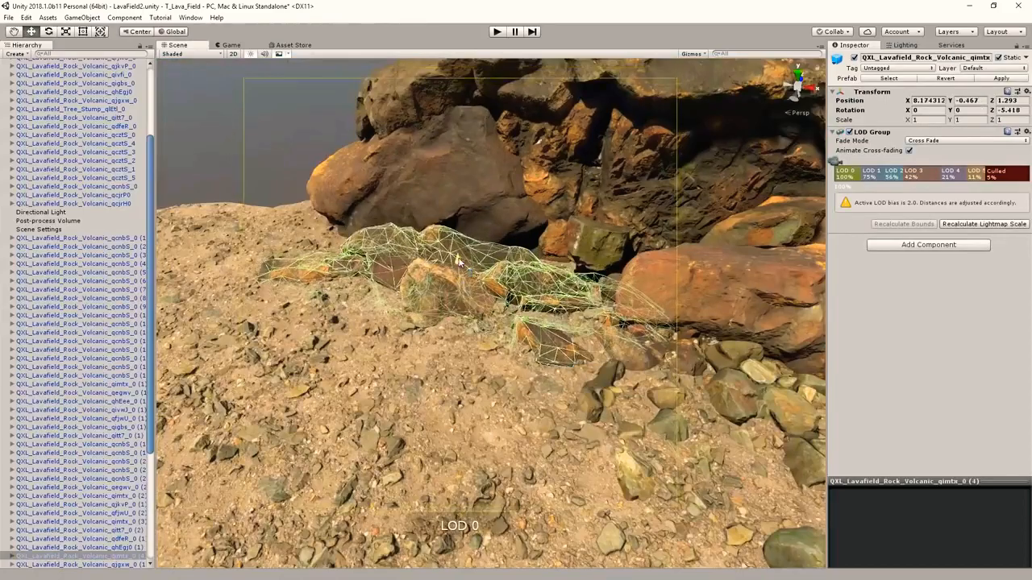
{"action": "left_click", "coordinate": [234, 137]}
Step: Set the LF_PP profile's Ambient Occlusion intensity to 1.25 and direct lighting strength to 0.305
{"action": "scroll", "coordinate": [459, 262], "scroll_direction": "down", "scroll_amount": 5}
{"action": "left_click_drag", "start_coordinate": [460, 262], "coordinate": [370, 267], "text": "alt"}
{"action": "scroll", "coordinate": [483, 282], "scroll_direction": "up", "scroll_amount": 4}
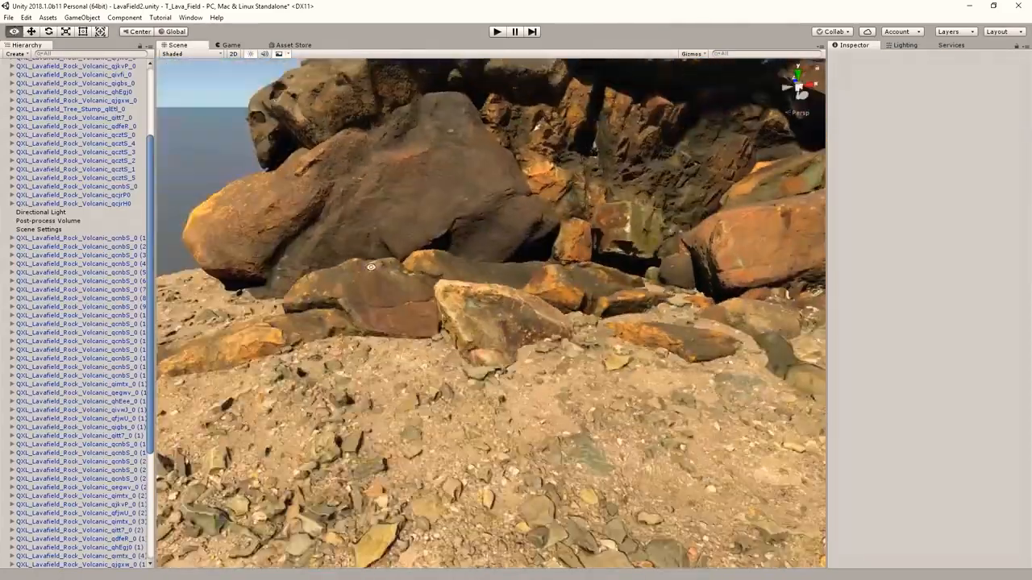
{"action": "scroll", "coordinate": [562, 240], "scroll_direction": "up", "scroll_amount": 3}
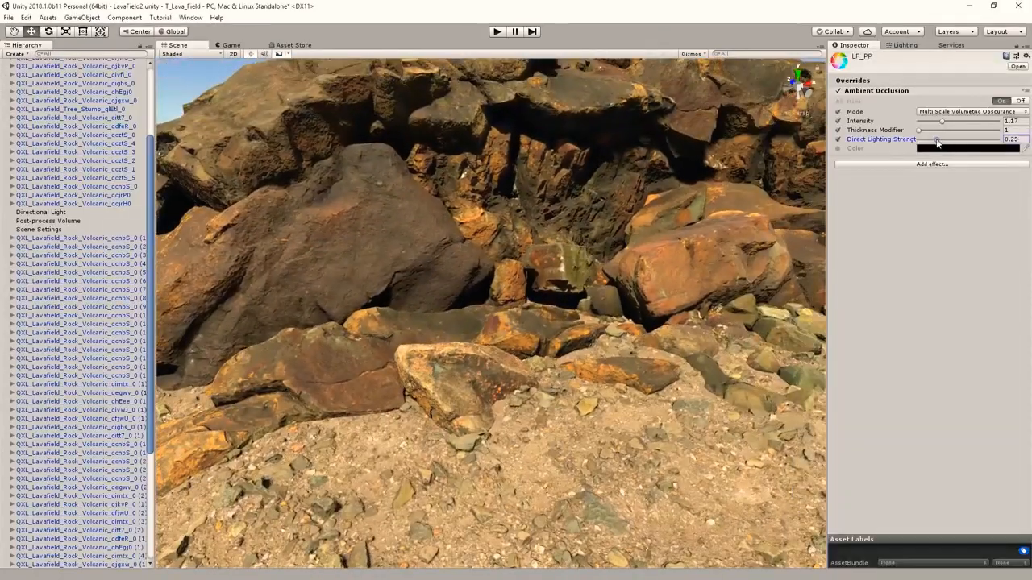
{"action": "left_click_drag", "start_coordinate": [950, 125], "coordinate": [944, 125]}
{"action": "scroll", "coordinate": [656, 272], "scroll_direction": "down", "scroll_amount": 4}
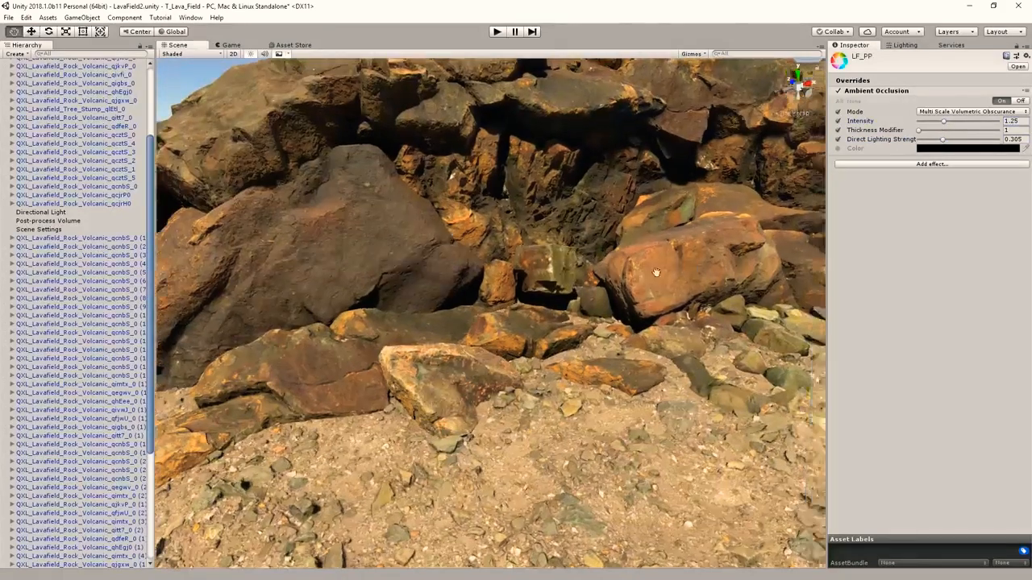
Step: Add a Bloom effect to the LF_PP profile with intensity 2.6 and threshold 0.84
{"action": "left_click_drag", "start_coordinate": [657, 271], "coordinate": [637, 231], "text": "alt"}
{"action": "scroll", "coordinate": [636, 231], "scroll_direction": "up", "scroll_amount": 4}
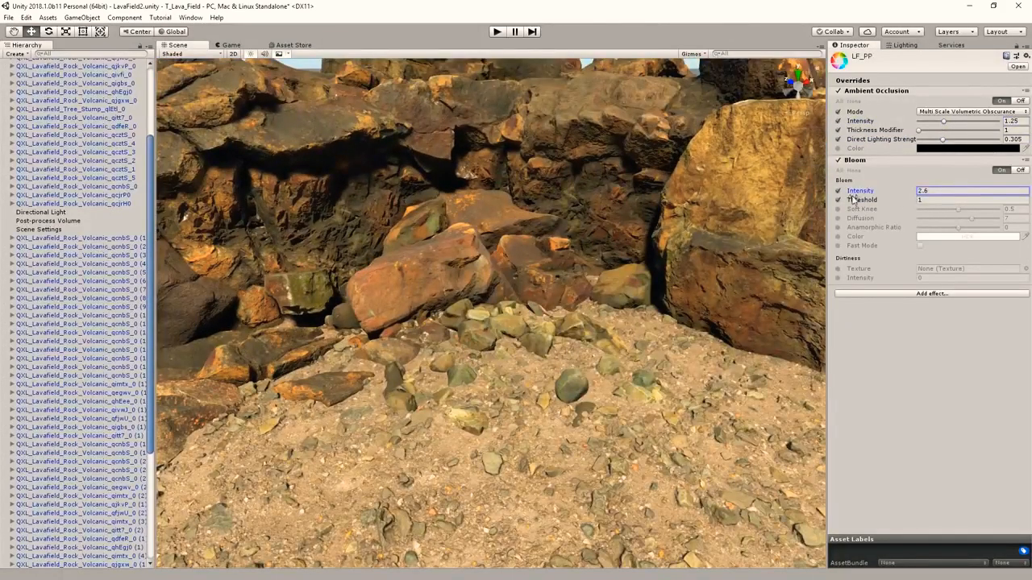
{"action": "left_click_drag", "start_coordinate": [853, 199], "coordinate": [848, 201]}
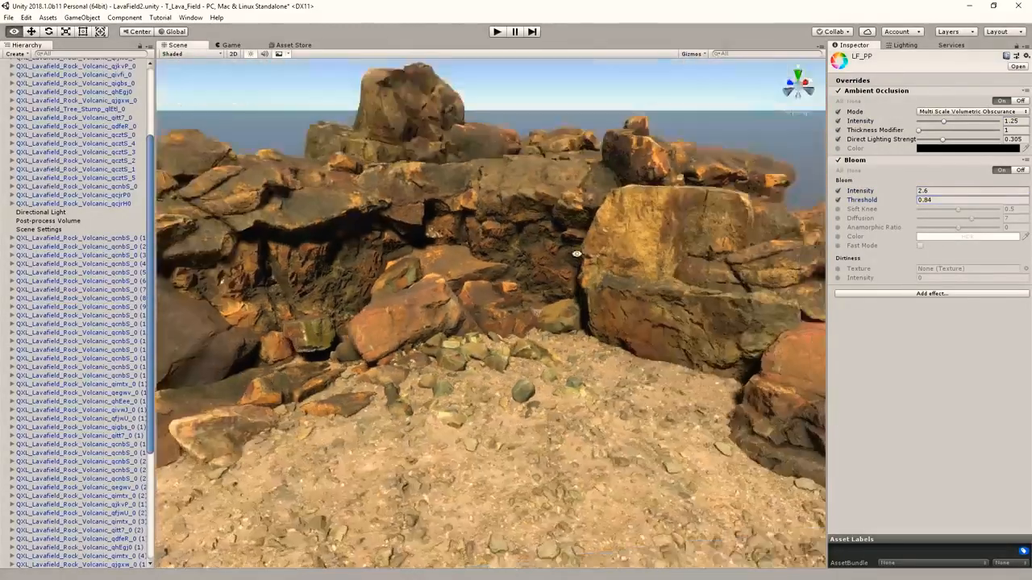
Step: Rotate the Directional Light to X 38.74, Y 15.079, Z 34.564 so it lights the cliff wall from the side
{"action": "left_click", "coordinate": [489, 312]}
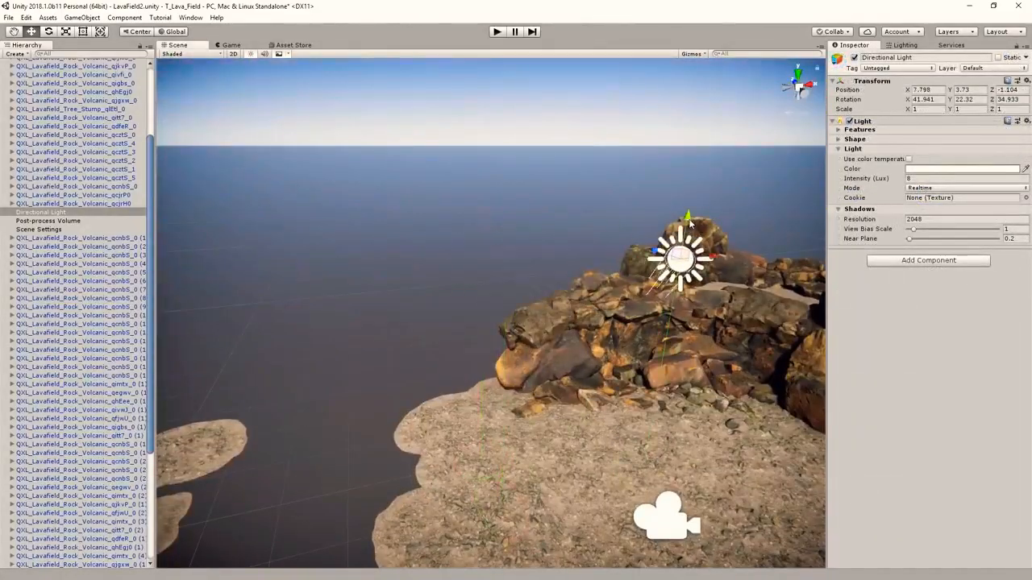
{"action": "right_click_drag", "start_coordinate": [545, 366], "coordinate": [605, 255]}
{"action": "key", "text": "e"}
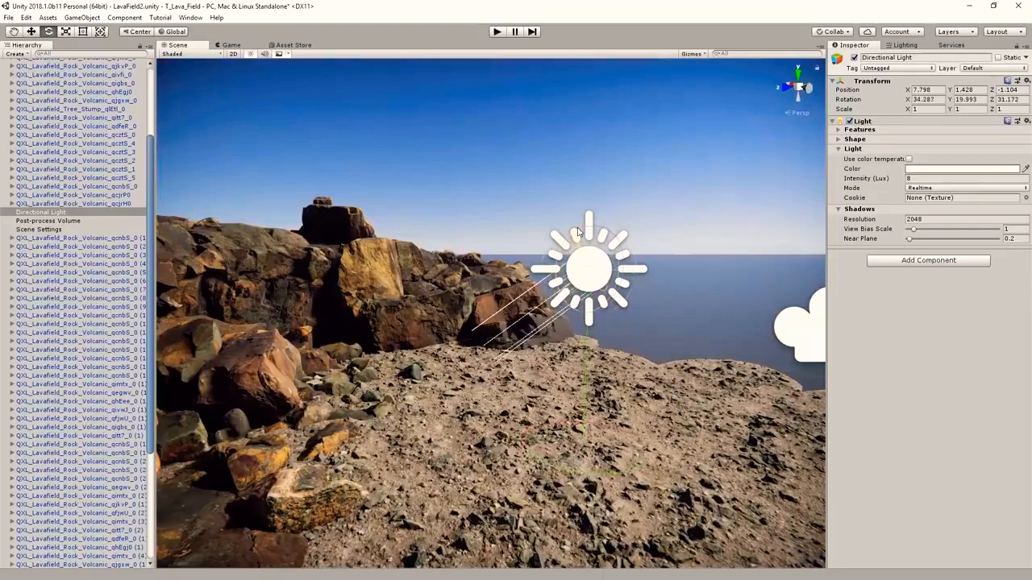
{"action": "left_click_drag", "start_coordinate": [633, 275], "coordinate": [505, 279]}
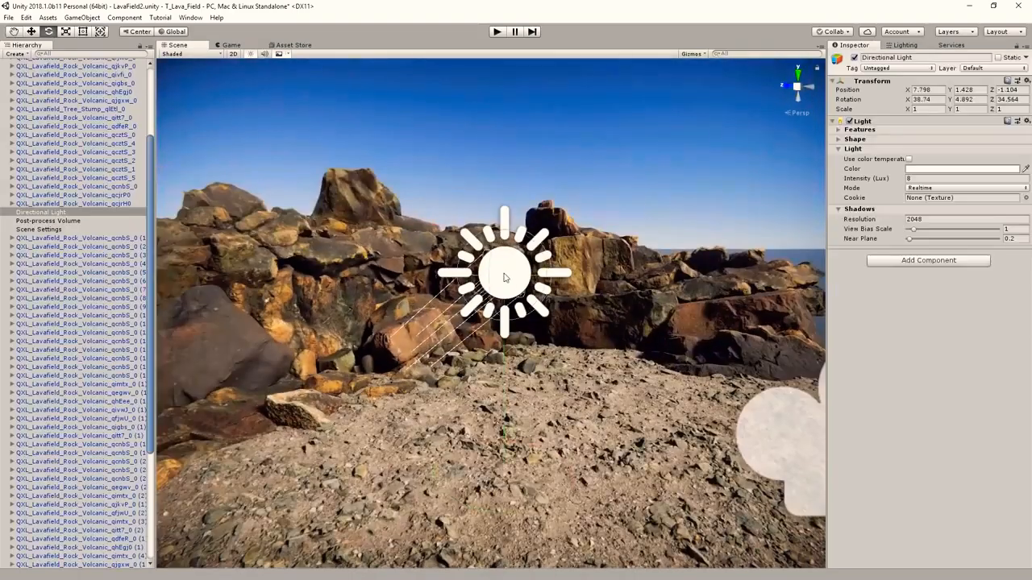
{"action": "left_click", "coordinate": [651, 241]}
{"action": "key", "text": "q"}
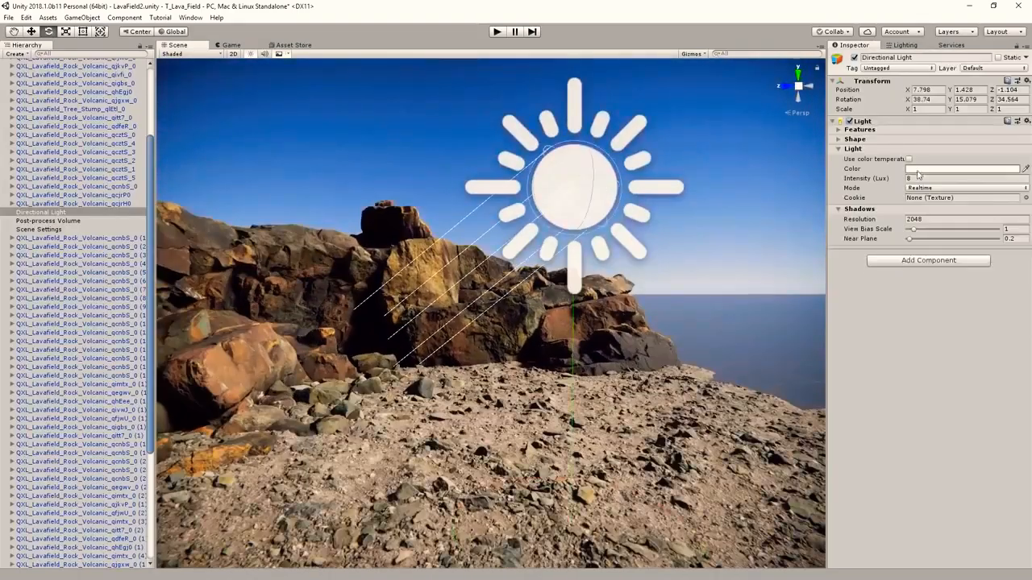
Step: Enable color temperature on the Directional Light, set the temperature to 5739 and the intensity to 11 lux
{"action": "left_click", "coordinate": [908, 159]}
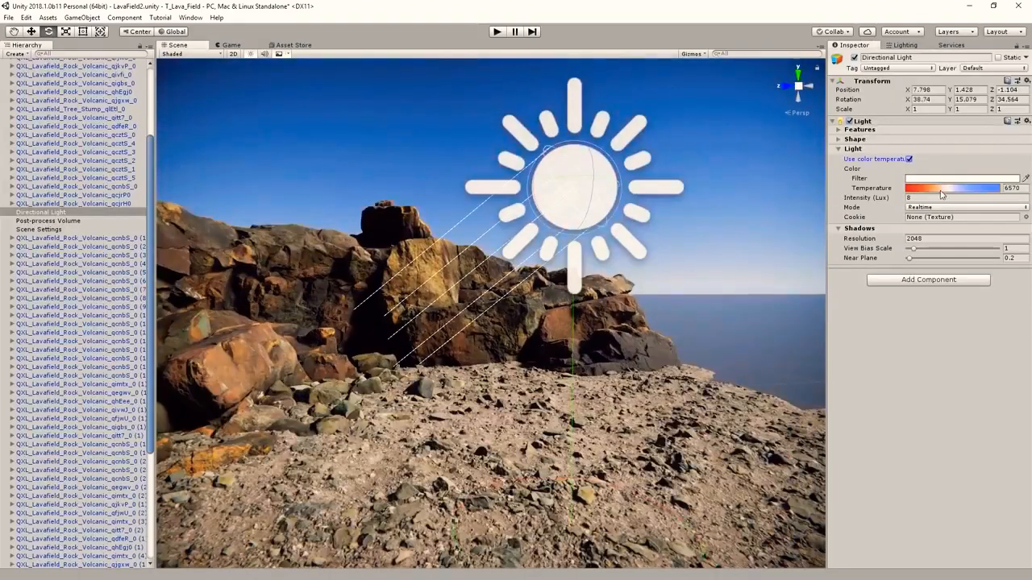
{"action": "left_click_drag", "start_coordinate": [944, 191], "coordinate": [945, 191]}
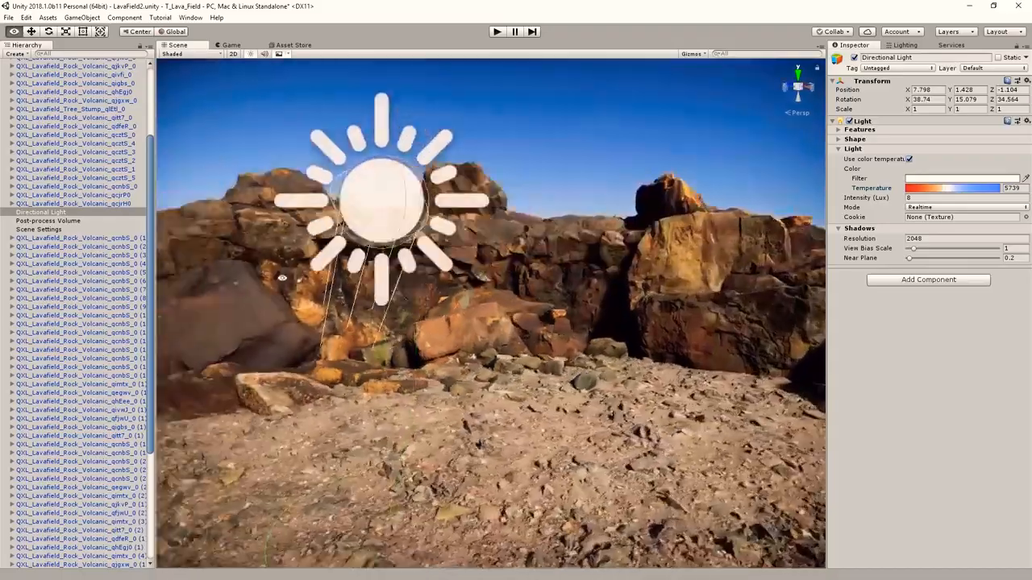
{"action": "left_click_drag", "start_coordinate": [492, 303], "coordinate": [565, 304], "text": "alt"}
{"action": "left_click", "coordinate": [924, 198]}
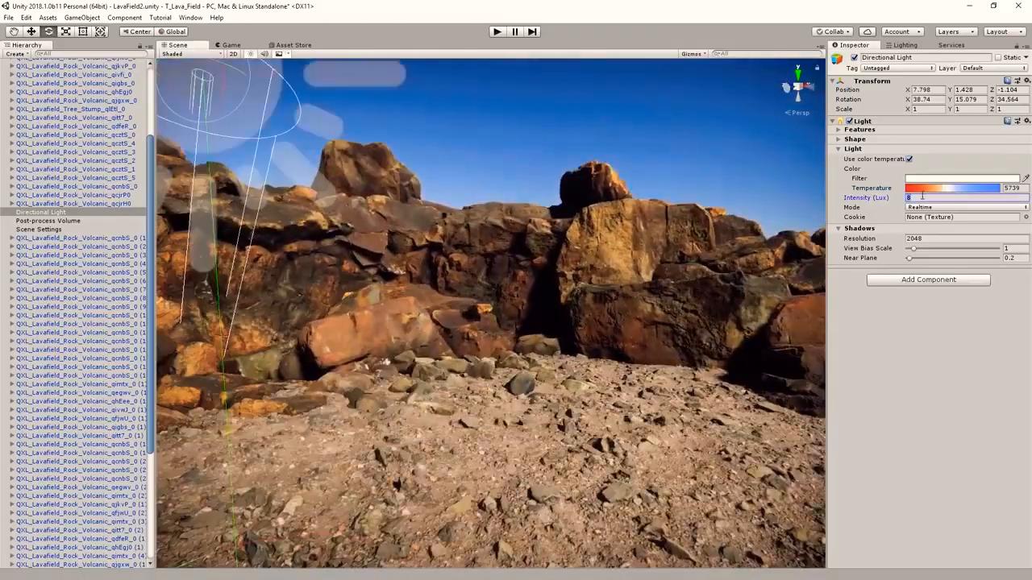
{"action": "type", "text": "11"}
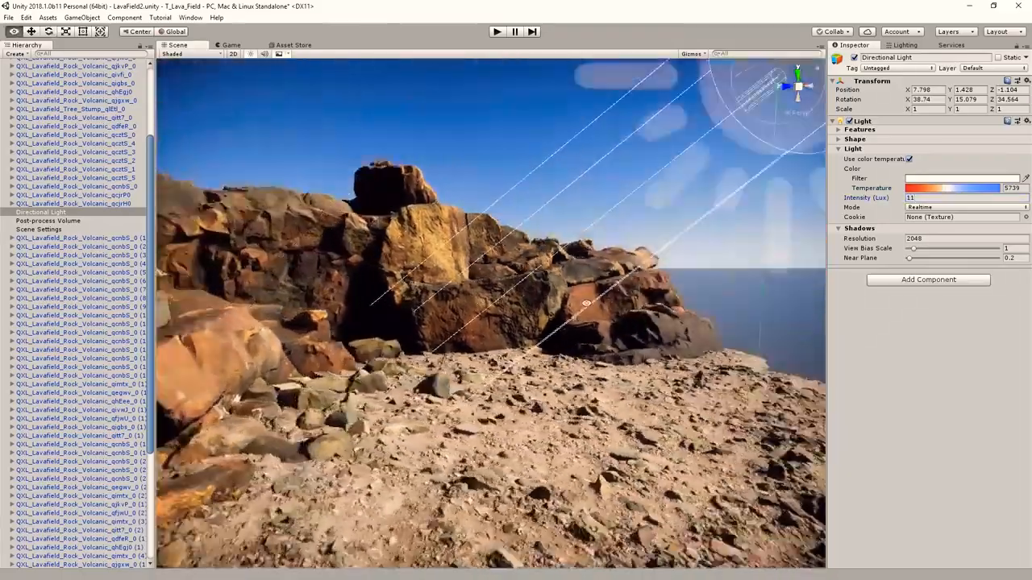
{"action": "left_click_drag", "start_coordinate": [587, 303], "coordinate": [511, 233], "text": "alt"}
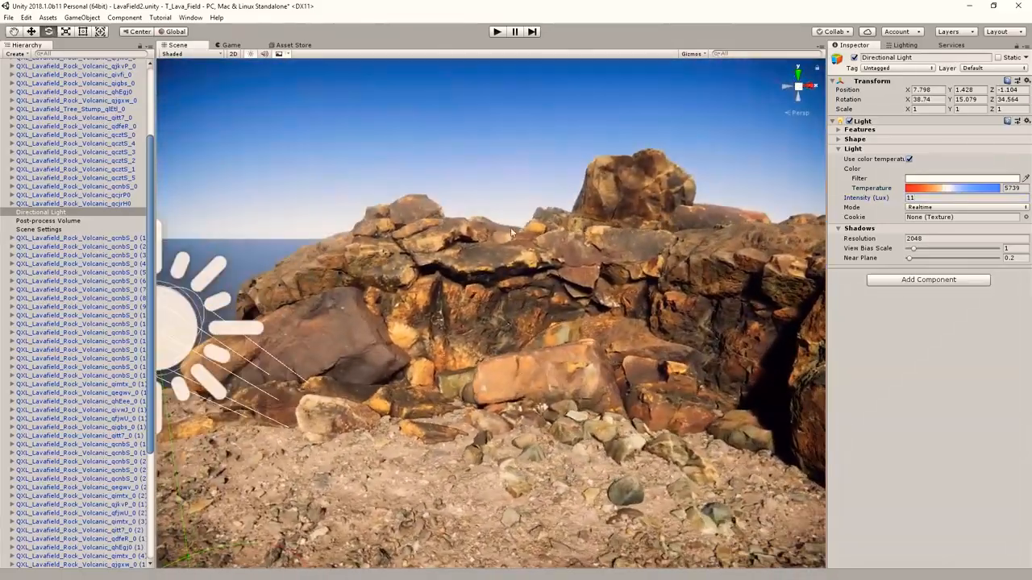
{"action": "scroll", "coordinate": [936, 418], "scroll_direction": "down", "scroll_amount": 6}
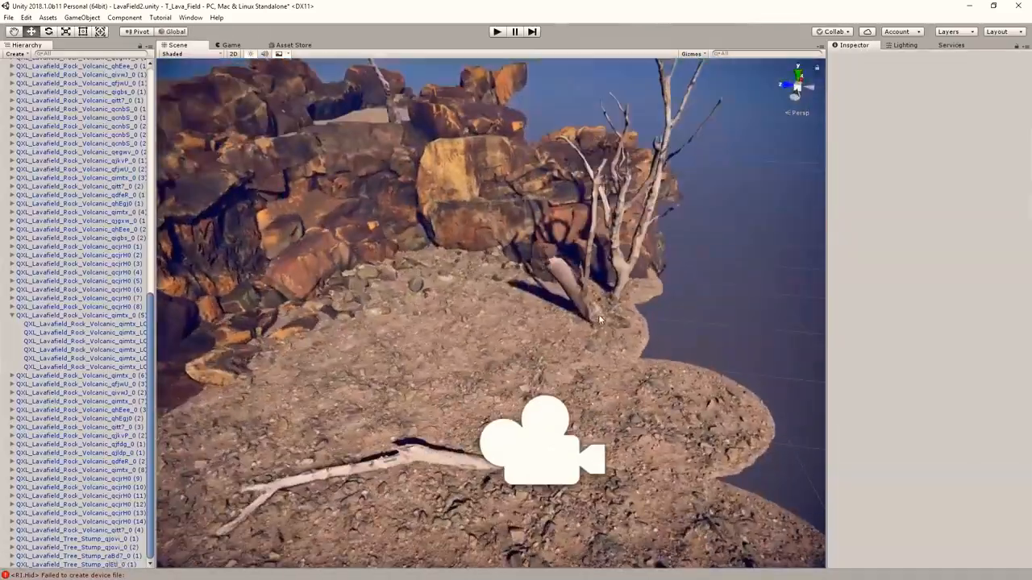
Step: Preview the composition through the main camera in the Game view, and return to the Scene view
{"action": "left_click", "coordinate": [599, 320]}
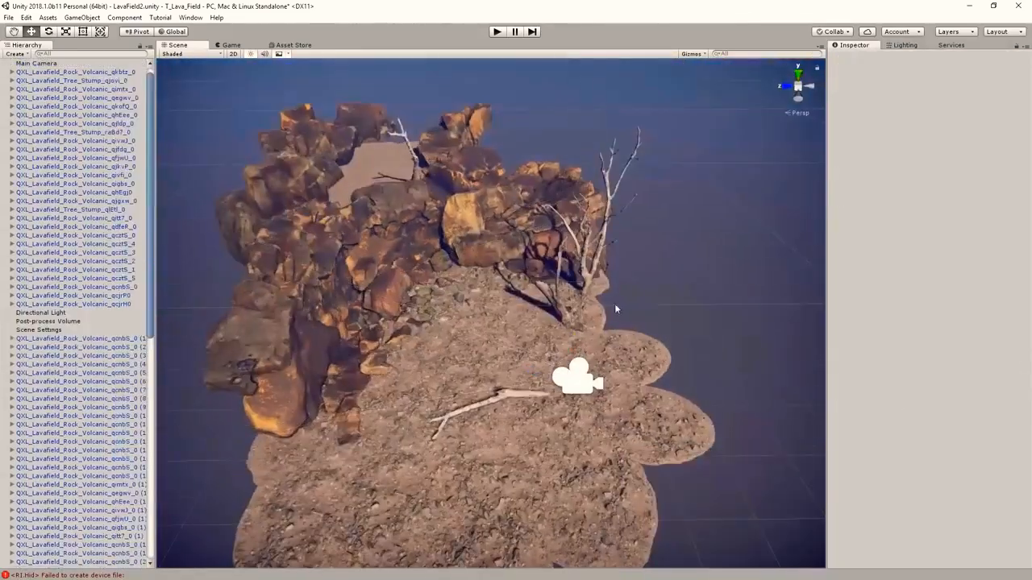
{"action": "left_click", "coordinate": [232, 46]}
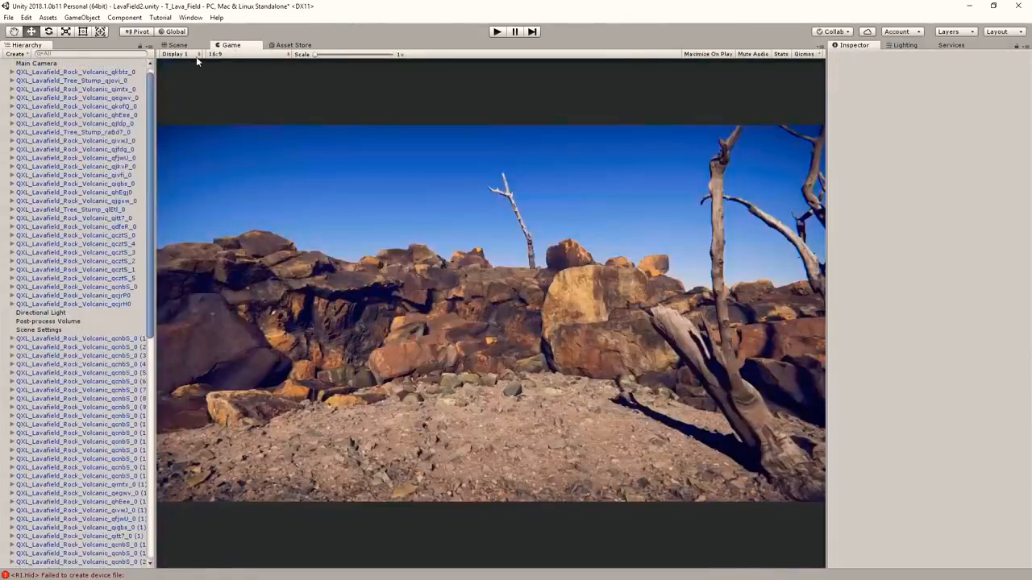
{"action": "left_click", "coordinate": [178, 45]}
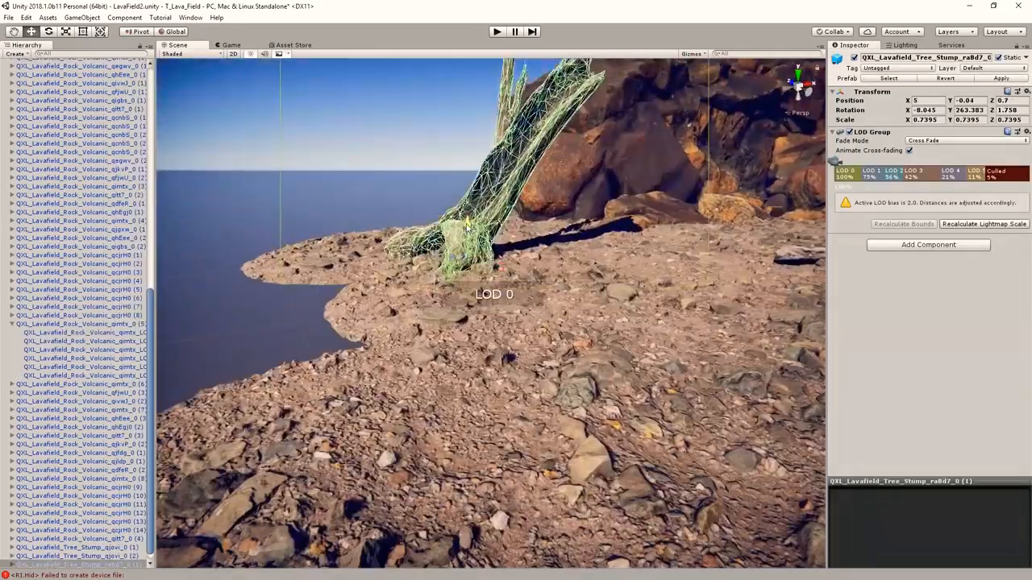
Step: Scale the qdfeR_0 (3) pebble patch to about 0.8, rotate it to Y 146.564 and sink it at 7.141, -0.121, 0.19 near the tree stump
{"action": "left_click_drag", "start_coordinate": [500, 291], "coordinate": [530, 419], "text": "alt"}
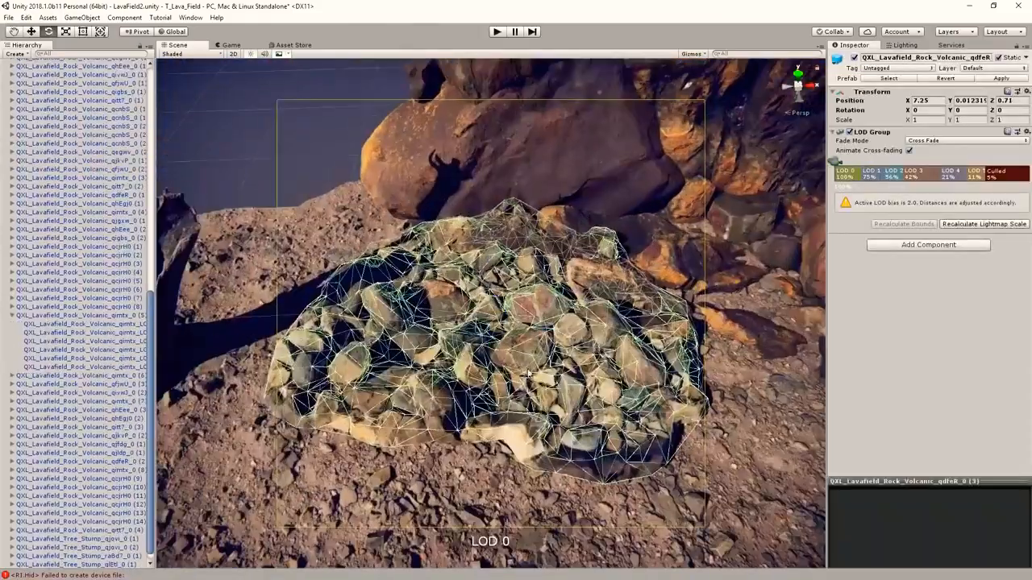
{"action": "left_click_drag", "start_coordinate": [501, 316], "coordinate": [516, 337], "text": "alt"}
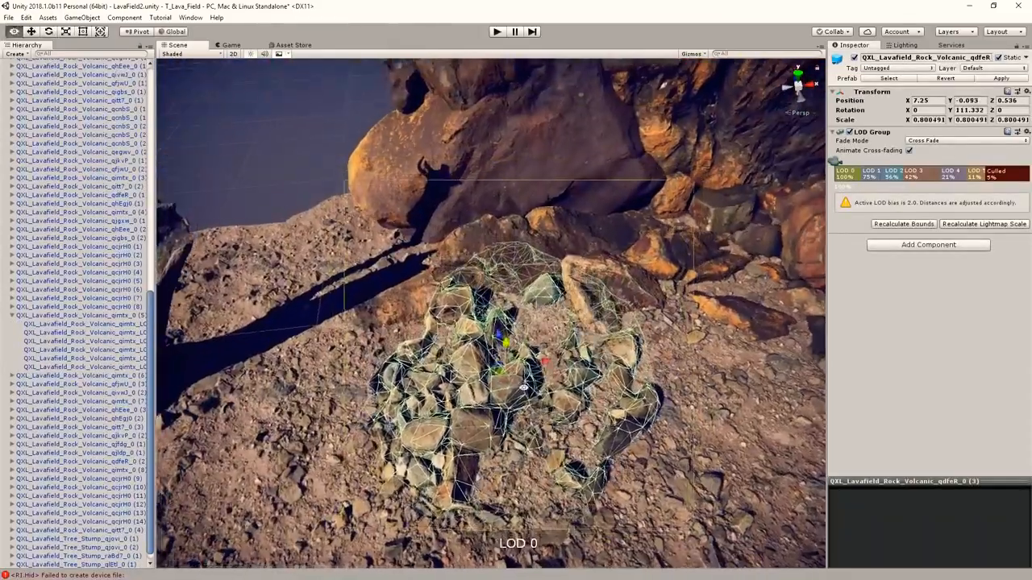
{"action": "left_click_drag", "start_coordinate": [516, 395], "coordinate": [498, 420]}
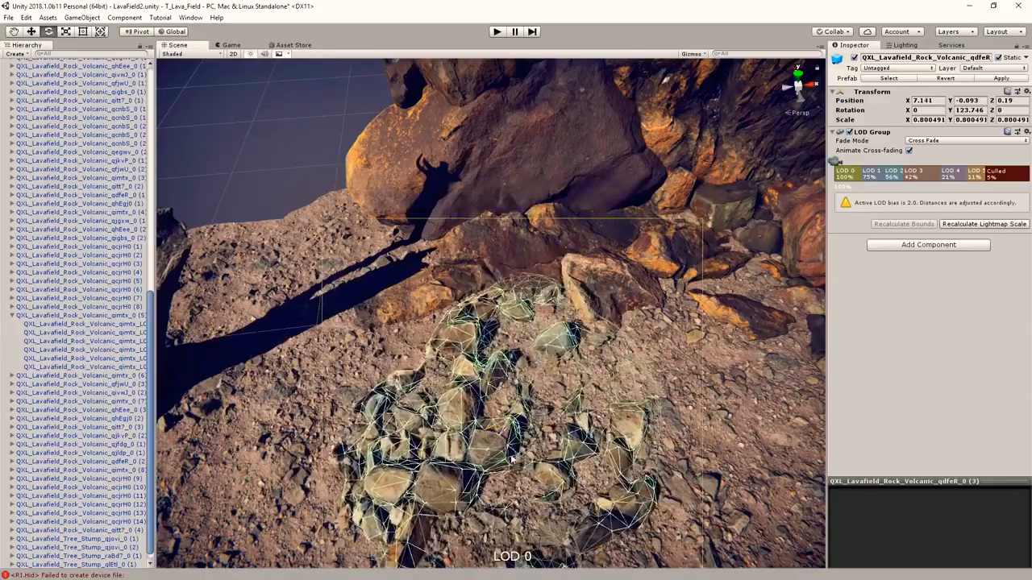
{"action": "left_click_drag", "start_coordinate": [512, 460], "coordinate": [452, 458]}
{"action": "left_click_drag", "start_coordinate": [451, 457], "coordinate": [562, 322], "text": "alt"}
{"action": "left_click", "coordinate": [770, 140]}
{"action": "left_click_drag", "start_coordinate": [770, 139], "coordinate": [587, 419], "text": "alt"}
{"action": "left_click", "coordinate": [587, 433]}
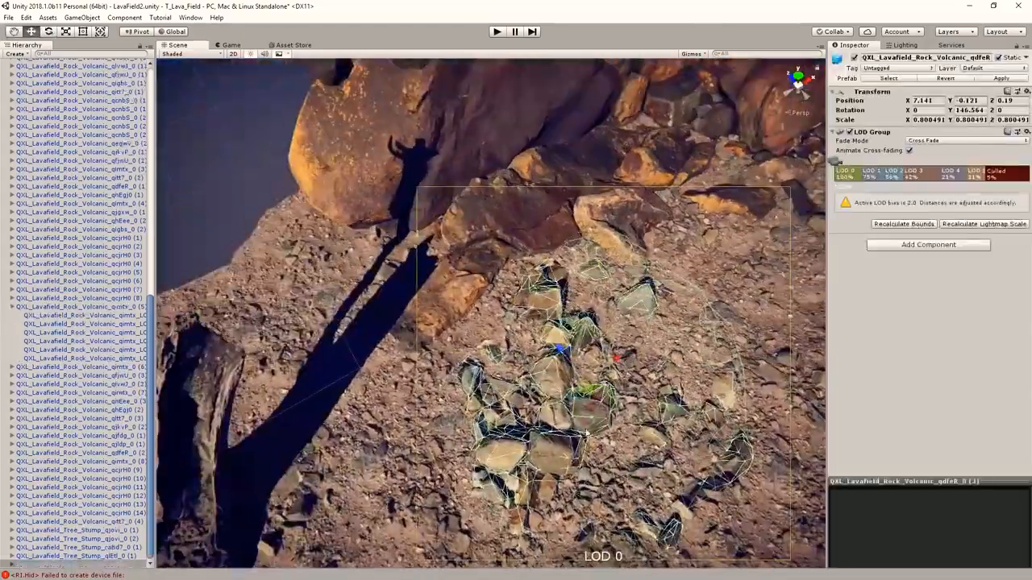
Step: Duplicate the smooth qcjrH0 ground patch and place the copy beside the fallen branch at X 8.25, Z -2.18
{"action": "left_click", "coordinate": [261, 177]}
{"action": "left_click_drag", "start_coordinate": [261, 178], "coordinate": [583, 237], "text": "alt"}
{"action": "left_click", "coordinate": [468, 290]}
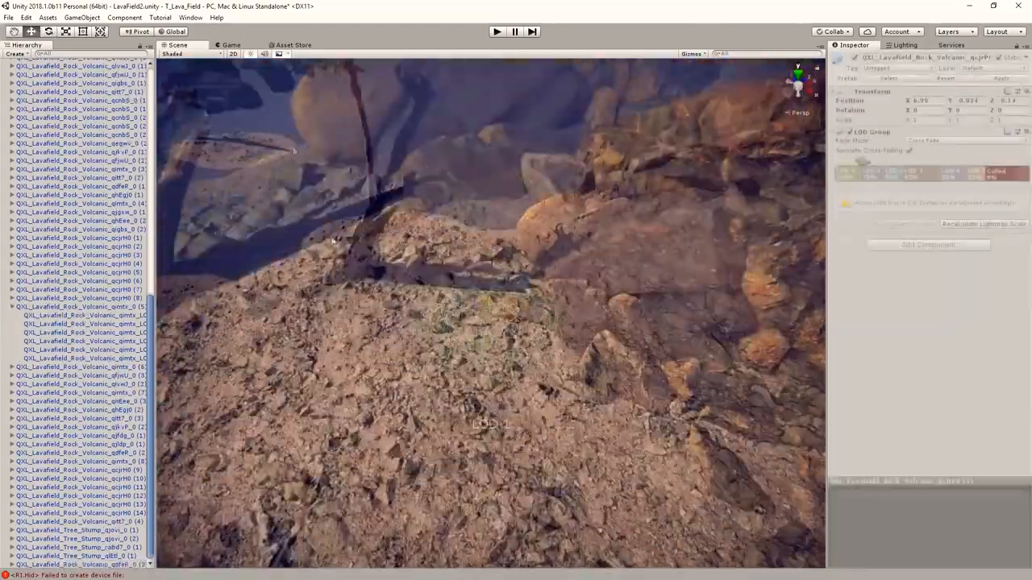
{"action": "middle_click_drag", "start_coordinate": [583, 237], "coordinate": [468, 282]}
{"action": "scroll", "coordinate": [467, 281], "scroll_direction": "down", "scroll_amount": 8}
{"action": "middle_click_drag", "start_coordinate": [527, 306], "coordinate": [709, 307]}
{"action": "left_click", "coordinate": [309, 306]}
{"action": "key", "text": "ctrl+d"}
{"action": "left_click_drag", "start_coordinate": [309, 306], "coordinate": [655, 326]}
{"action": "key", "text": "f"}
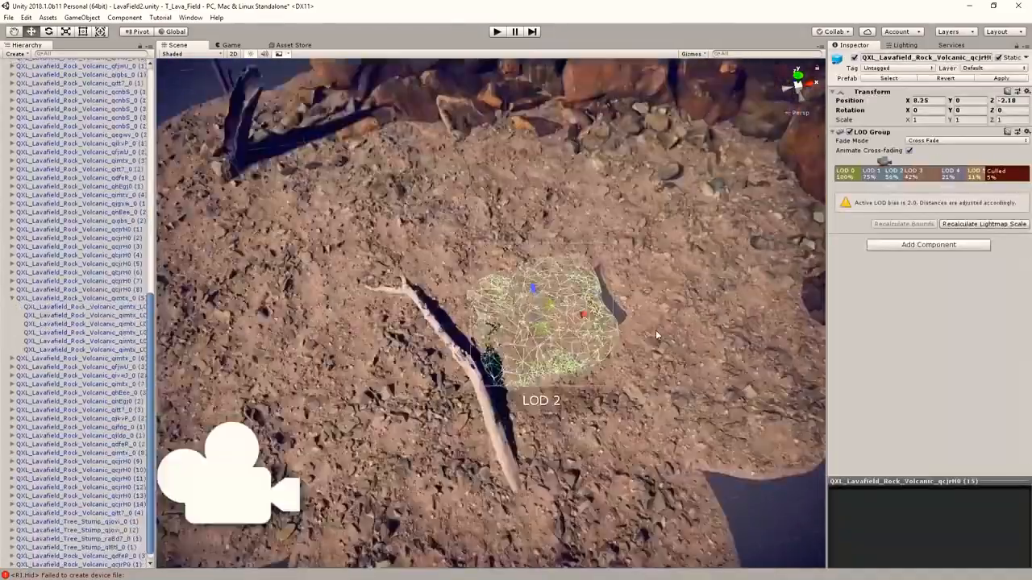
Step: Delete the rocky ground patch next to the new copy and nudge the qcjrH0 (15) patch to X 8.221, Z -2.142
{"action": "middle_click_drag", "start_coordinate": [669, 316], "coordinate": [557, 318]}
{"action": "left_click", "coordinate": [581, 270]}
{"action": "key", "text": "Delete"}
{"action": "left_click", "coordinate": [395, 323]}
{"action": "mouse_move", "coordinate": [385, 332]}
{"action": "left_mouse_down"}
{"action": "mouse_move", "coordinate": [433, 325]}
{"action": "mouse_move", "coordinate": [381, 338]}
{"action": "left_mouse_up"}
{"action": "middle_click_drag", "start_coordinate": [516, 363], "coordinate": [482, 337]}
{"action": "left_click", "coordinate": [612, 403]}
{"action": "left_click_drag", "start_coordinate": [622, 433], "coordinate": [595, 431]}
{"action": "left_click", "coordinate": [376, 328]}
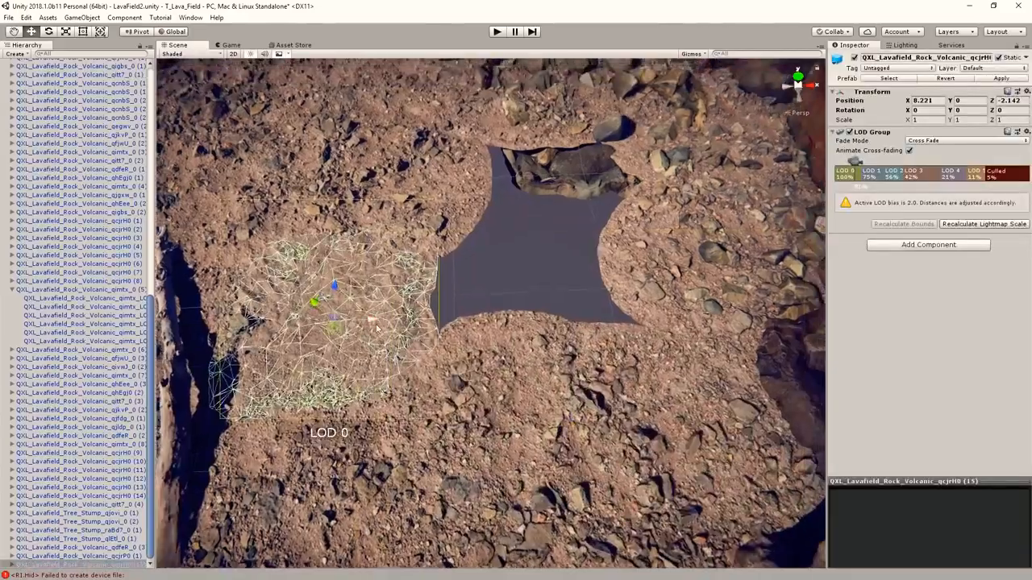
Step: Arrange smooth qcjrH0 ground patches to cover the gap left between the fallen branch and the cliff pebbles
{"action": "key", "text": "w"}
{"action": "middle_click_drag", "start_coordinate": [548, 315], "coordinate": [487, 317]}
{"action": "left_click", "coordinate": [645, 270]}
{"action": "left_click_drag", "start_coordinate": [649, 262], "coordinate": [652, 282], "text": "alt"}
{"action": "left_click_drag", "start_coordinate": [685, 254], "coordinate": [669, 268]}
{"action": "left_click", "coordinate": [437, 289]}
{"action": "middle_click_drag", "start_coordinate": [436, 288], "coordinate": [430, 345]}
{"action": "left_click", "coordinate": [373, 198]}
Step: Duplicate the small qcztS_1 stone from the source assets, place it on the main ground and rotate it
{"action": "right_click_drag", "start_coordinate": [379, 266], "coordinate": [514, 262]}
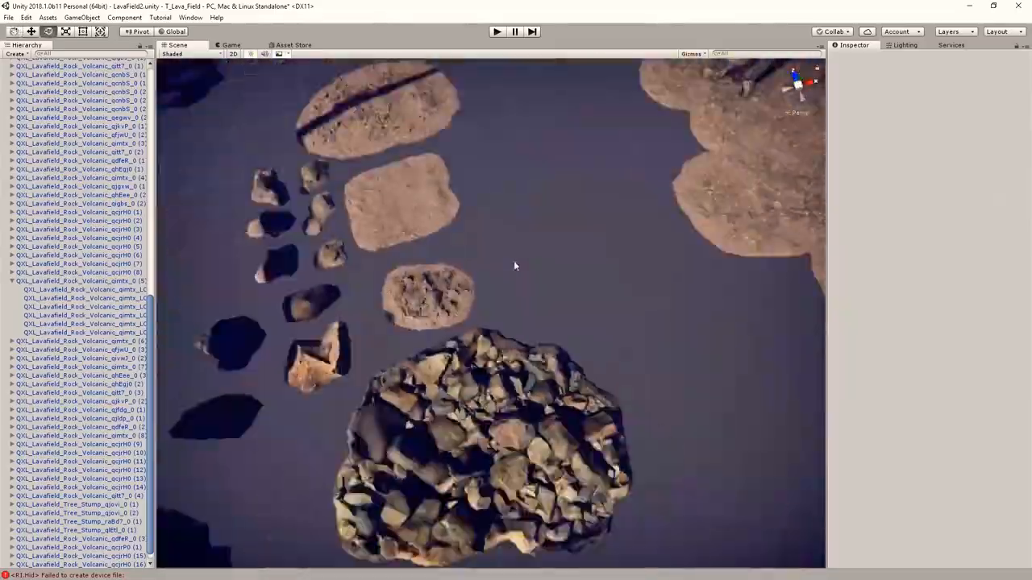
{"action": "left_click", "coordinate": [276, 267]}
{"action": "key", "text": "w"}
{"action": "key", "text": "ctrl+d"}
{"action": "left_click_drag", "start_coordinate": [173, 300], "coordinate": [597, 266]}
{"action": "key", "text": "f"}
{"action": "left_click_drag", "start_coordinate": [516, 278], "coordinate": [459, 256], "text": "alt"}
{"action": "key", "text": "e"}
{"action": "left_click_drag", "start_coordinate": [475, 326], "coordinate": [524, 323]}
{"action": "left_click_drag", "start_coordinate": [524, 322], "coordinate": [537, 234], "text": "alt"}
Step: Replace the rocky ground patch by the fallen branch's thick end with a qcjrH0 patch at X 8.162, Z -3.211, rotated to Y 91.135
{"action": "left_click", "coordinate": [532, 206]}
{"action": "right_click_drag", "start_coordinate": [532, 206], "coordinate": [577, 363]}
{"action": "left_click", "coordinate": [577, 363]}
{"action": "key", "text": "Delete"}
{"action": "left_click", "coordinate": [421, 319]}
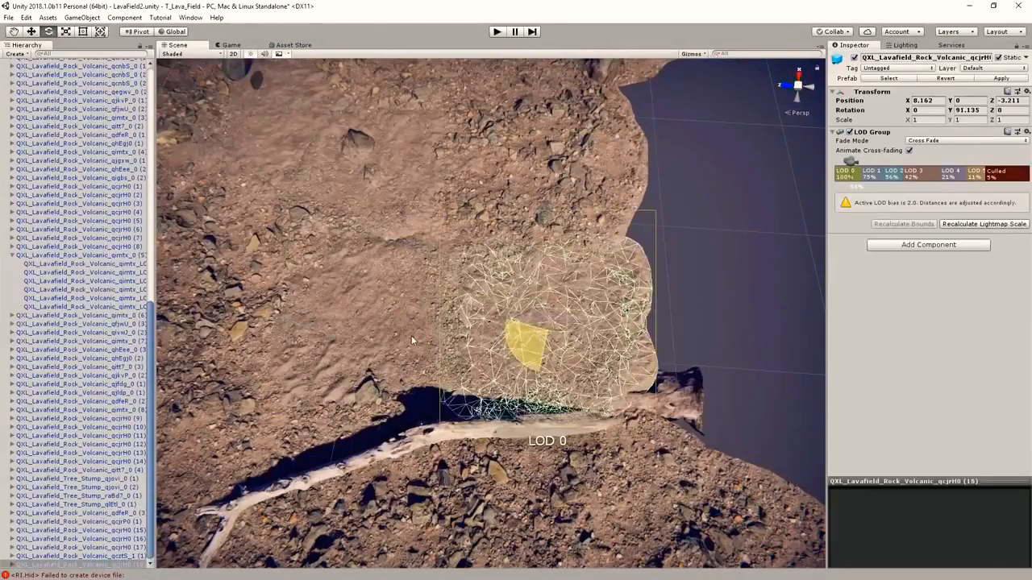
Step: Place another copy of the smooth qcjrH0 patch along the ground's edge by the fallen branch, and adjust the branch's height
{"action": "right_click_drag", "start_coordinate": [411, 340], "coordinate": [429, 316]}
{"action": "key", "text": "w"}
{"action": "key", "text": "ctrl+d"}
{"action": "left_click_drag", "start_coordinate": [429, 316], "coordinate": [595, 371]}
{"action": "key", "text": "e"}
{"action": "right_click_drag", "start_coordinate": [593, 338], "coordinate": [643, 382]}
{"action": "left_click", "coordinate": [643, 383]}
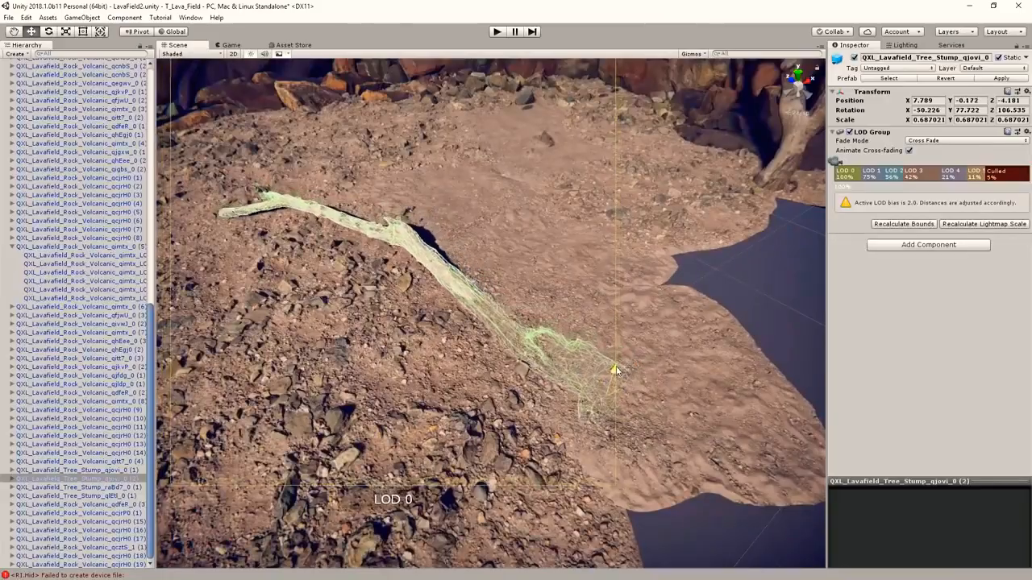
{"action": "left_click_drag", "start_coordinate": [616, 371], "coordinate": [617, 378]}
Step: Duplicate a round qcnbS_0 ground patch and place it at X 9.656, Z -3.048 near the standing tree
{"action": "left_click", "coordinate": [718, 311]}
{"action": "right_click_drag", "start_coordinate": [718, 310], "coordinate": [516, 387]}
{"action": "left_click", "coordinate": [516, 387]}
{"action": "key", "text": "ctrl+d"}
{"action": "left_click_drag", "start_coordinate": [516, 399], "coordinate": [386, 210]}
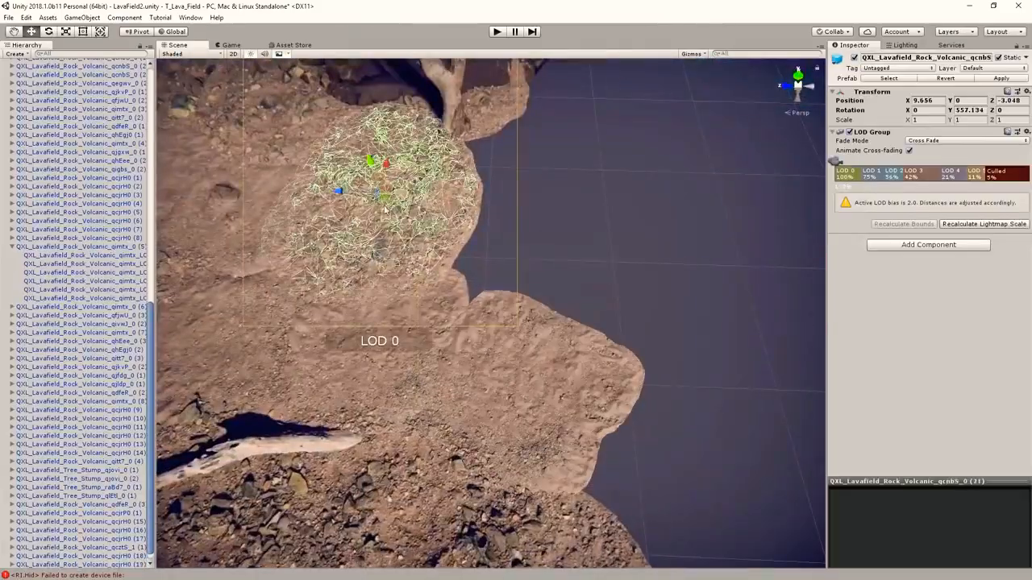
{"action": "key", "text": "w"}
Step: Delete the rocky ground patch under the fallen branch and shift a smooth qcjrH0 patch toward the uncovered gap
{"action": "left_click_drag", "start_coordinate": [726, 179], "coordinate": [504, 329], "text": "alt"}
{"action": "left_click", "coordinate": [685, 266]}
{"action": "left_click", "coordinate": [504, 329]}
{"action": "key", "text": "Delete"}
{"action": "left_click", "coordinate": [579, 308]}
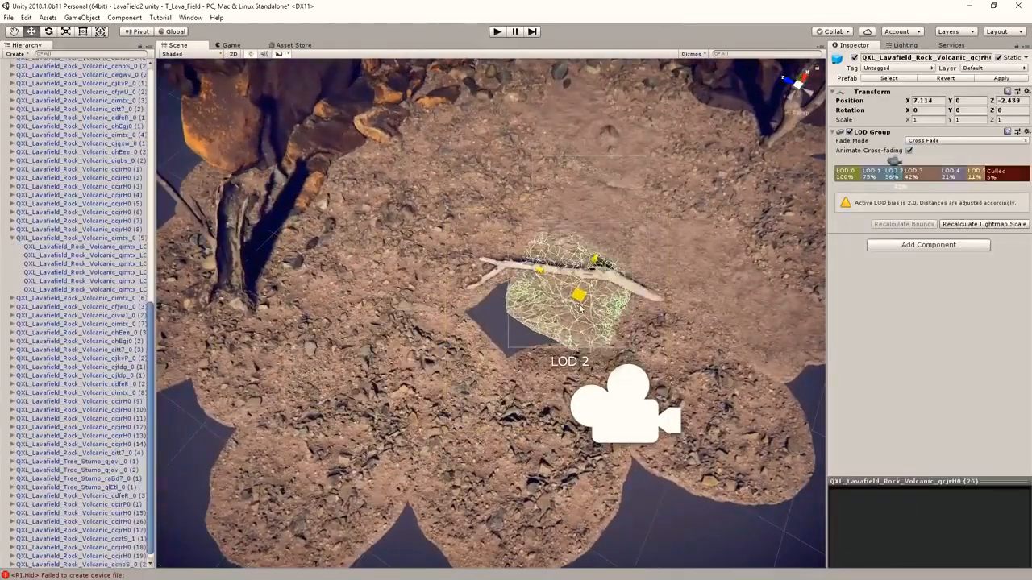
{"action": "left_click_drag", "start_coordinate": [508, 362], "coordinate": [464, 375]}
{"action": "left_click", "coordinate": [492, 385]}
{"action": "middle_click_drag", "start_coordinate": [537, 416], "coordinate": [571, 424]}
Step: Replace the round qcnbS_0 (2) ground patch with a smooth qcjrH0 patch at X 5.499, Z -1.469, rotated to Y -40.693
{"action": "left_click", "coordinate": [508, 387]}
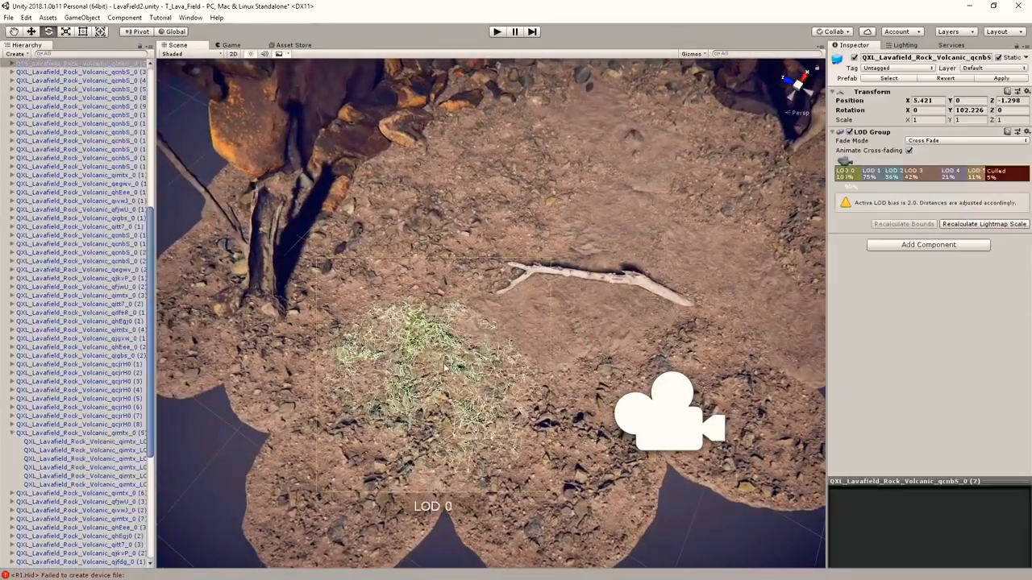
{"action": "key", "text": "Delete"}
{"action": "left_click", "coordinate": [503, 350]}
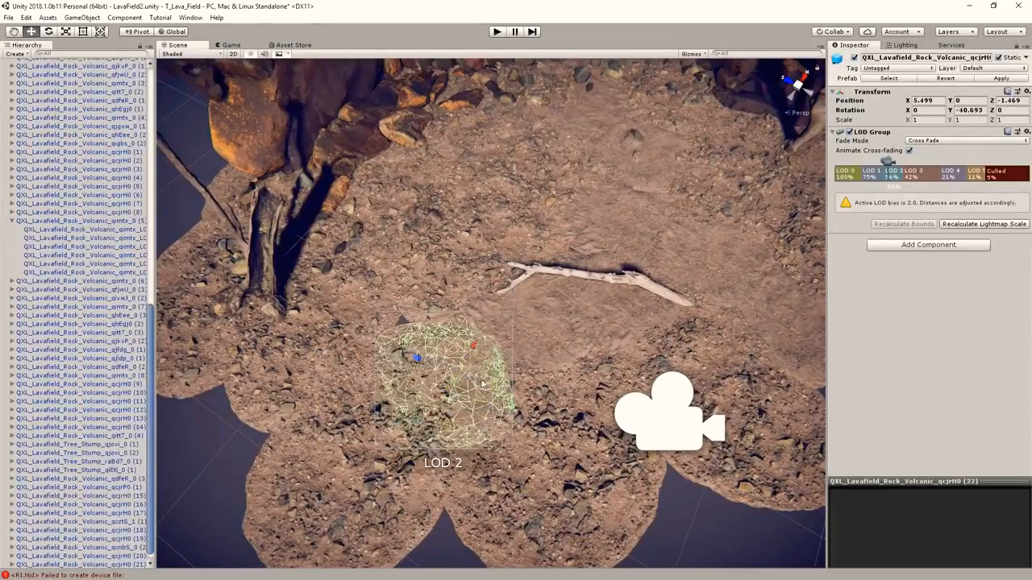
{"action": "key", "text": "Delete"}
Step: Delete the round qcnbS_0 (1) ground patch in front of the tree stump
{"action": "left_click_drag", "start_coordinate": [373, 433], "coordinate": [589, 304], "text": "alt"}
{"action": "scroll", "coordinate": [589, 304], "scroll_direction": "up", "scroll_amount": 3}
{"action": "middle_click_drag", "start_coordinate": [387, 379], "coordinate": [524, 298]}
{"action": "left_click", "coordinate": [518, 288]}
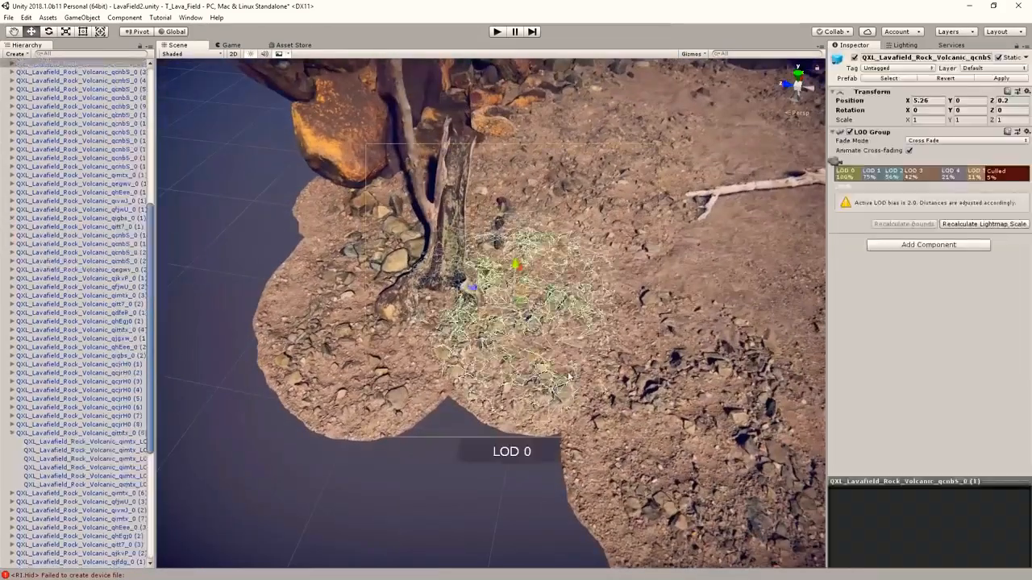
{"action": "key", "text": "Delete"}
Step: Duplicate the smooth qcjrH0 patch and move the copy to the ground's outer edge in front of the tree stump
{"action": "left_click_drag", "start_coordinate": [519, 287], "coordinate": [616, 283], "text": "alt"}
{"action": "left_click", "coordinate": [613, 281]}
{"action": "key", "text": "ctrl+d"}
{"action": "left_click_drag", "start_coordinate": [613, 279], "coordinate": [408, 344]}
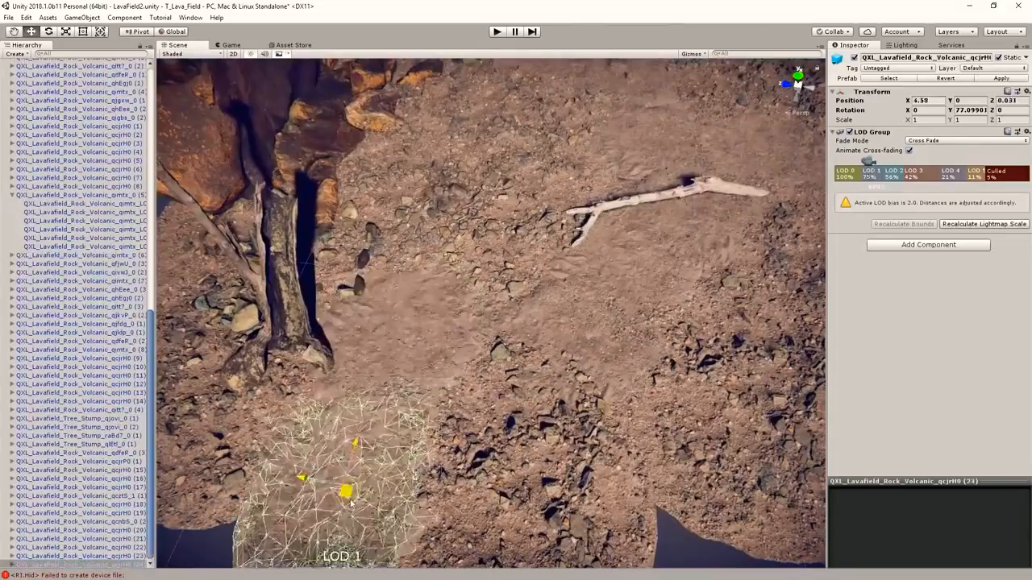
{"action": "left_click_drag", "start_coordinate": [351, 504], "coordinate": [357, 477]}
{"action": "middle_click_drag", "start_coordinate": [356, 478], "coordinate": [452, 342]}
Step: Rotate the smooth edge patch in front of the tree stump to blend it with the surrounding ground
{"action": "key", "text": "e"}
{"action": "left_click_drag", "start_coordinate": [467, 364], "coordinate": [329, 375]}
{"action": "left_click_drag", "start_coordinate": [444, 338], "coordinate": [441, 341]}
{"action": "left_click", "coordinate": [428, 475]}
{"action": "left_click_drag", "start_coordinate": [427, 476], "coordinate": [440, 364], "text": "alt"}
{"action": "left_click", "coordinate": [469, 317]}
{"action": "left_click", "coordinate": [391, 171]}
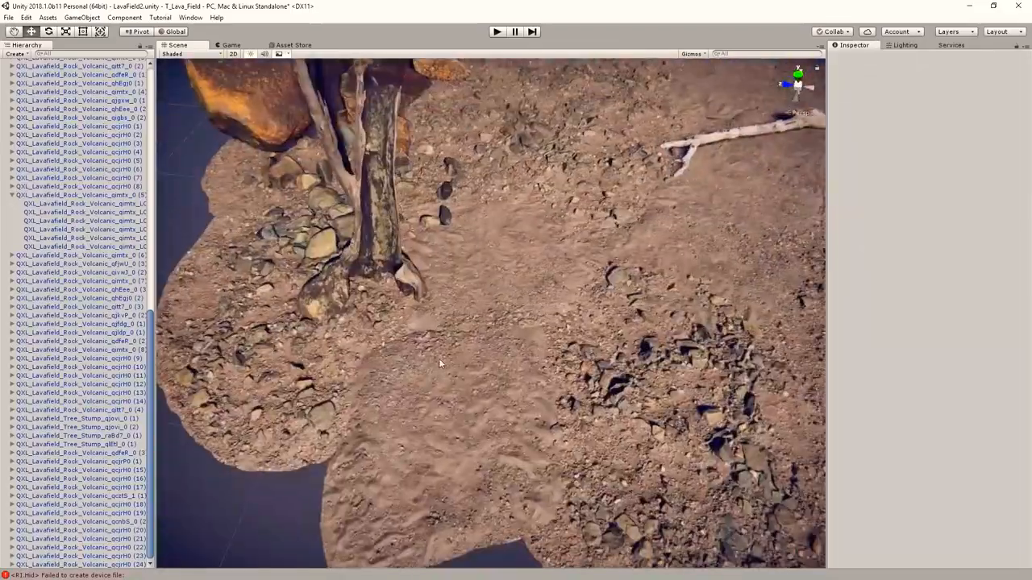
Step: Duplicate the small qcztS_5 stone from the source assets and bring the copy onto the main ground
{"action": "left_click_drag", "start_coordinate": [414, 417], "coordinate": [563, 333], "text": "alt"}
{"action": "left_click", "coordinate": [231, 350]}
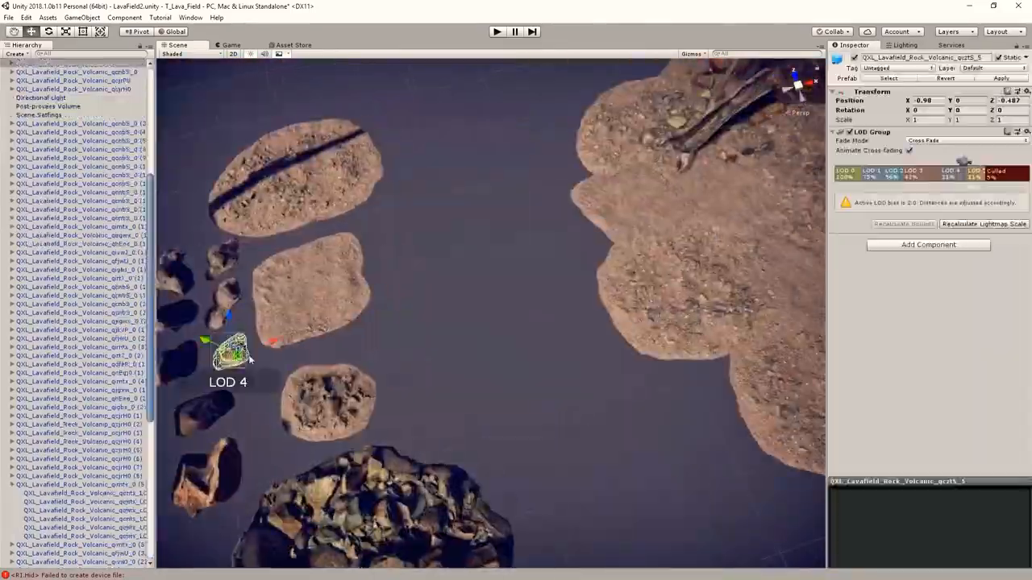
{"action": "key", "text": "ctrl+d"}
{"action": "left_click_drag", "start_coordinate": [231, 350], "coordinate": [693, 310]}
{"action": "key", "text": "f"}
Step: Rotate the copied qcztS_5 stone and shift it across the ground to its resting place
{"action": "key", "text": "e"}
{"action": "left_click_drag", "start_coordinate": [515, 358], "coordinate": [315, 348]}
{"action": "middle_click_drag", "start_coordinate": [315, 348], "coordinate": [272, 301]}
{"action": "key", "text": "w"}
{"action": "left_click_drag", "start_coordinate": [449, 289], "coordinate": [598, 350]}
{"action": "left_click_drag", "start_coordinate": [598, 350], "coordinate": [609, 186], "text": "alt"}
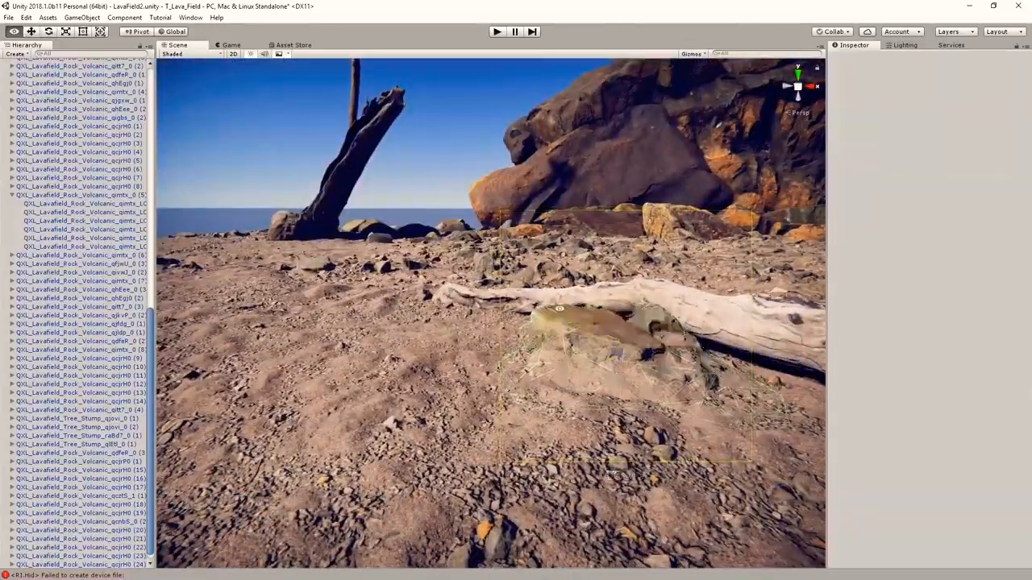
Step: Select a rock to dress the ground around the fallen branch and adjust its scale
{"action": "left_click_drag", "start_coordinate": [560, 309], "coordinate": [576, 387], "text": "alt"}
{"action": "left_click", "coordinate": [564, 338]}
{"action": "key", "text": "e"}
{"action": "left_click_drag", "start_coordinate": [557, 250], "coordinate": [500, 275], "text": "alt"}
{"action": "left_click", "coordinate": [529, 288]}
{"action": "scroll", "coordinate": [556, 306], "scroll_direction": "down", "scroll_amount": 5}
{"action": "left_click", "coordinate": [268, 325]}
{"action": "key", "text": "w"}
{"action": "key", "text": "f"}
{"action": "key", "text": "r"}
{"action": "left_click_drag", "start_coordinate": [488, 308], "coordinate": [505, 360]}
{"action": "key", "text": "w"}
{"action": "key", "text": "e"}
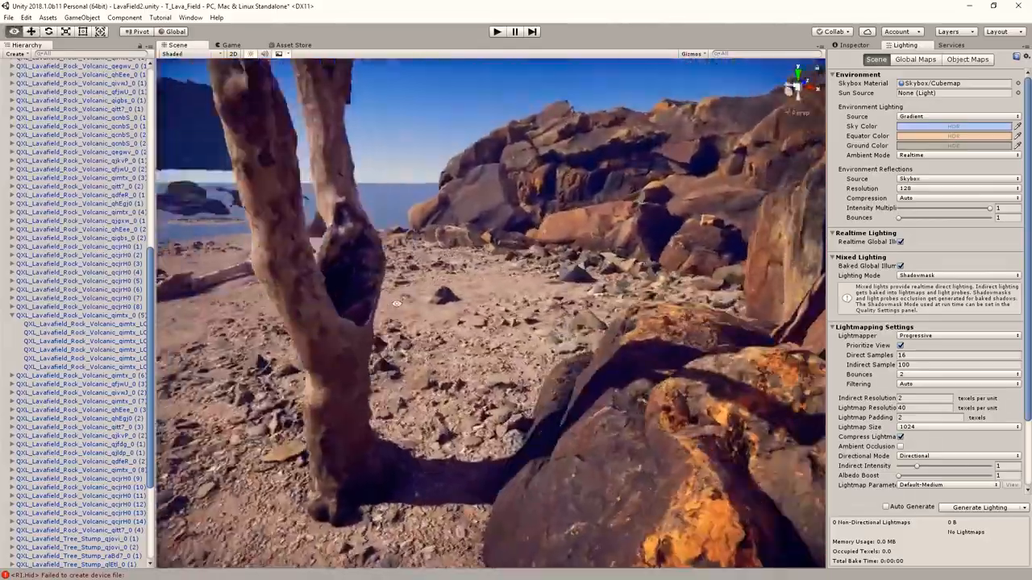
{"action": "left_click_drag", "start_coordinate": [396, 304], "coordinate": [397, 333], "text": "alt"}
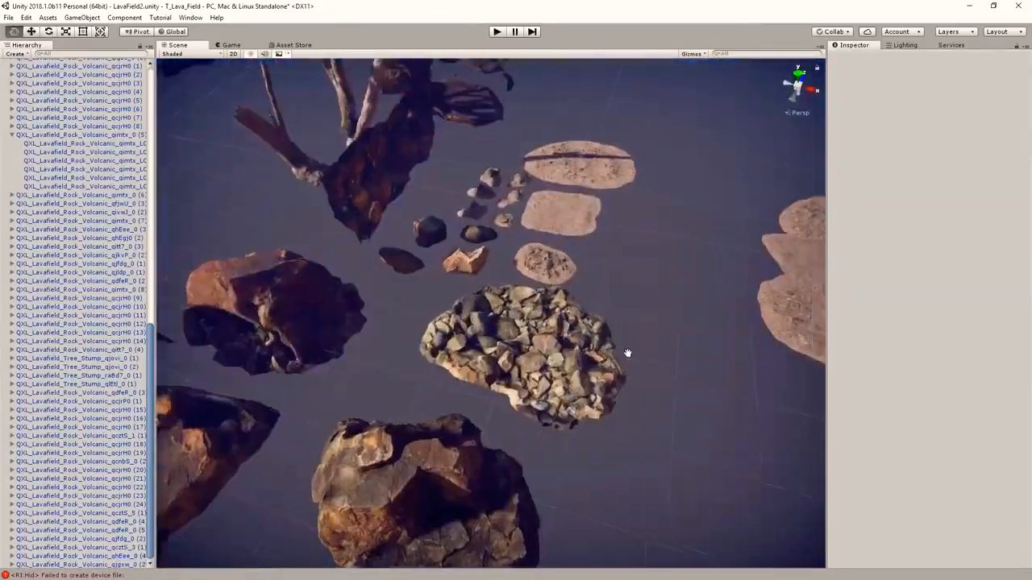
{"action": "left_click", "coordinate": [333, 392]}
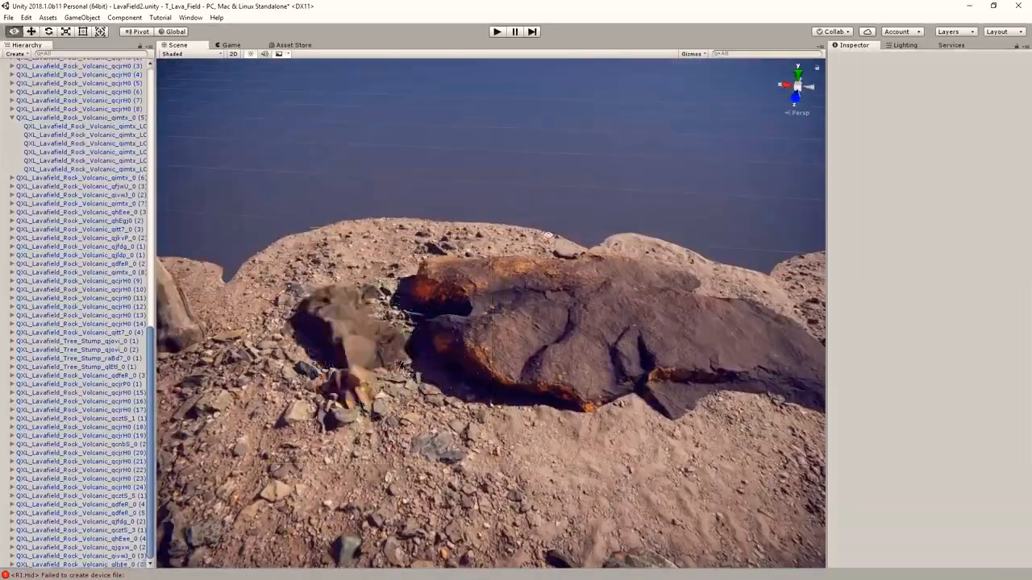
Step: Copy the qcjrP0 pebble cluster and place the copy on the open ground beside the white branching stump
{"action": "right_click_drag", "start_coordinate": [548, 234], "coordinate": [503, 345]}
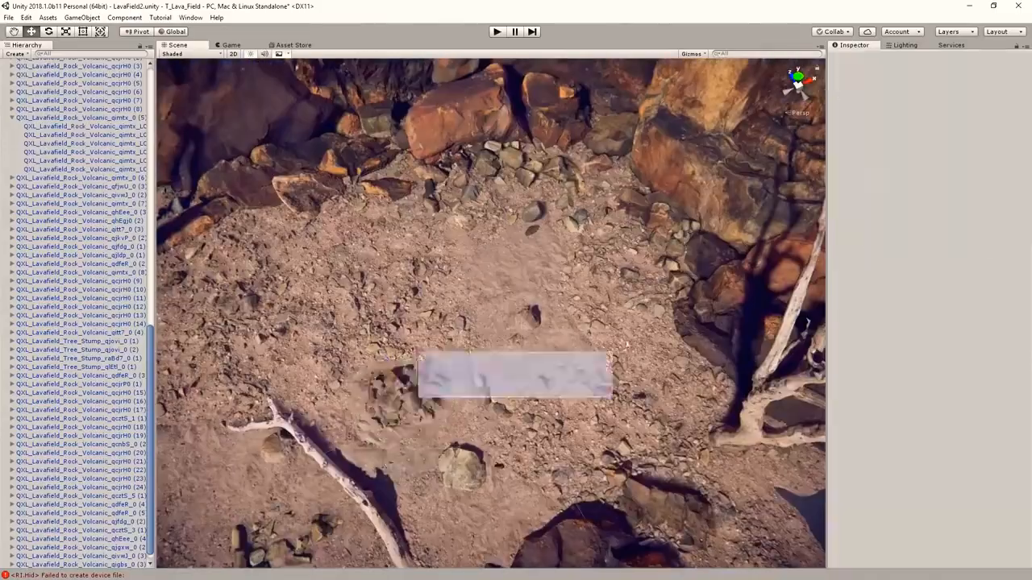
{"action": "left_click_drag", "start_coordinate": [409, 408], "coordinate": [665, 429]}
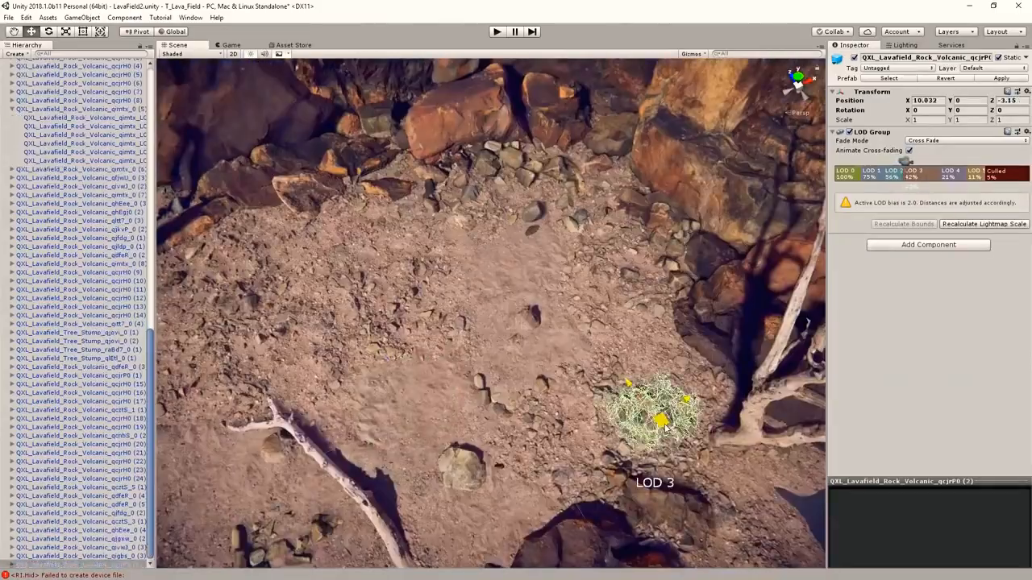
{"action": "left_click_drag", "start_coordinate": [495, 284], "coordinate": [464, 303]}
{"action": "key", "text": "f"}
{"action": "key", "text": "e"}
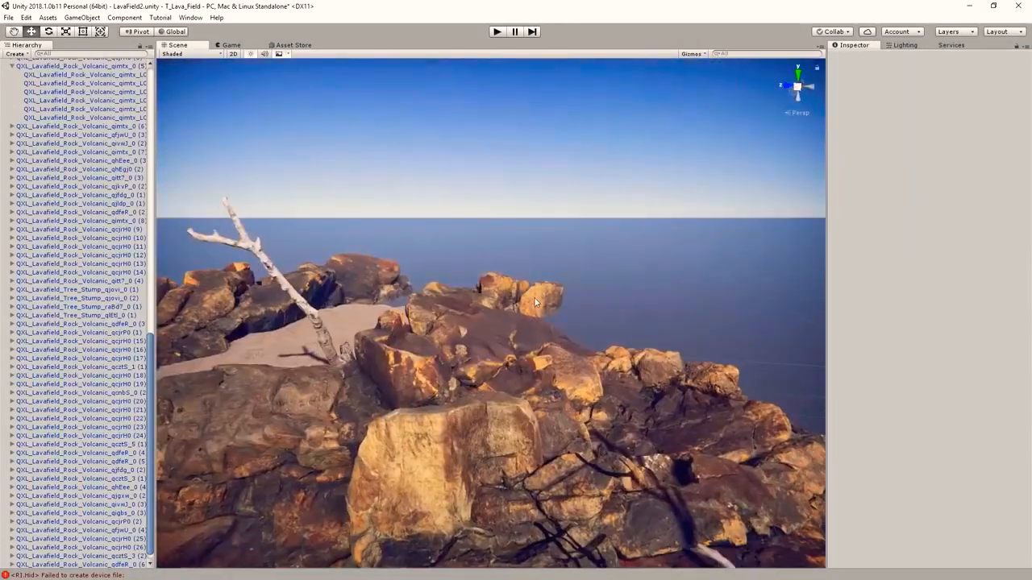
Step: Add a copy of the qjgxw_0 rock near the reddish boulder at the cliff foot and adjust its height
{"action": "left_click", "coordinate": [480, 322]}
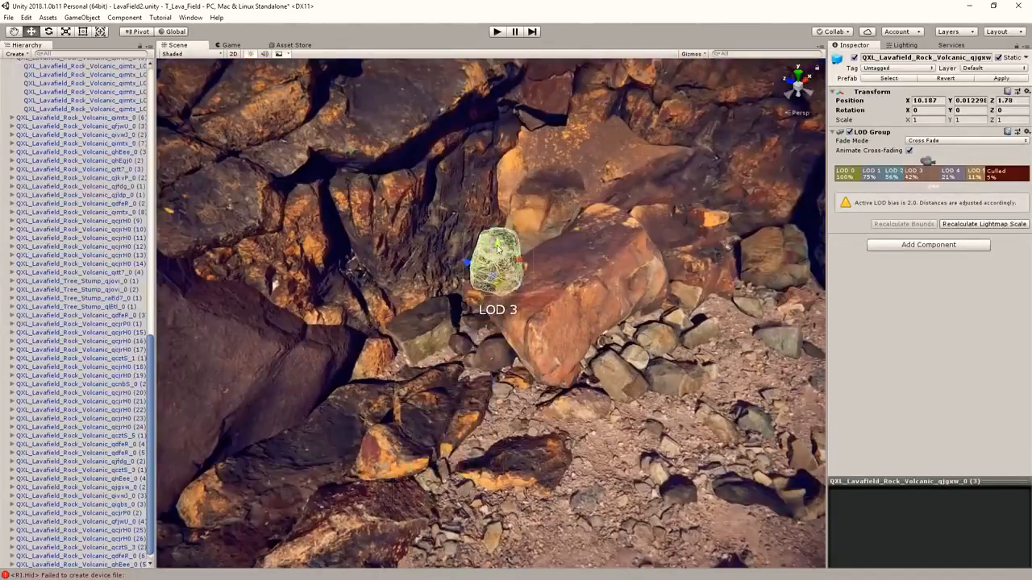
{"action": "left_click_drag", "start_coordinate": [497, 248], "coordinate": [498, 228]}
{"action": "key", "text": "f"}
{"action": "key", "text": "e"}
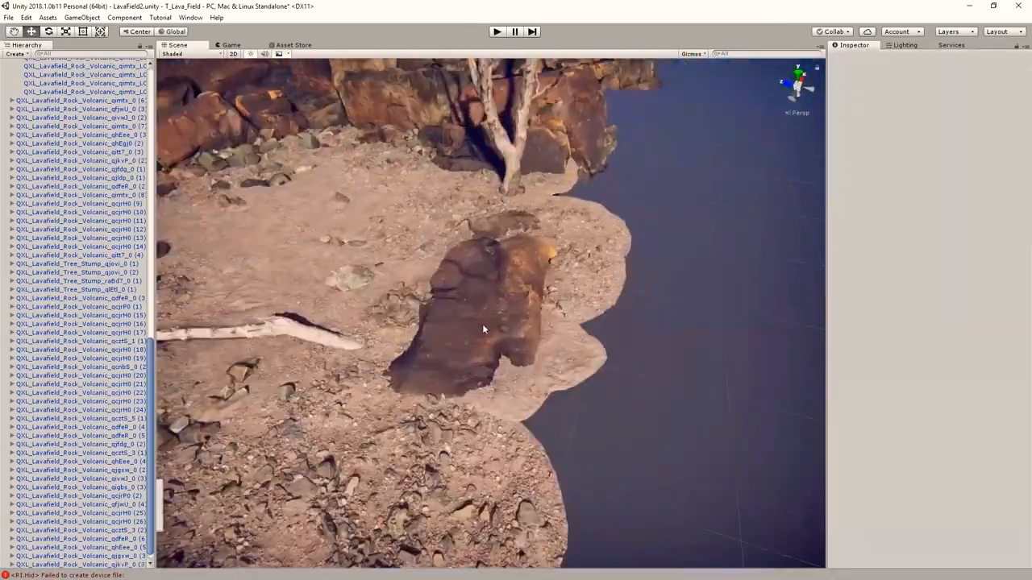
Step: Scatter small rocks with the 3D brush along the ledge of the large orange-brown boulder
{"action": "left_click", "coordinate": [476, 327]}
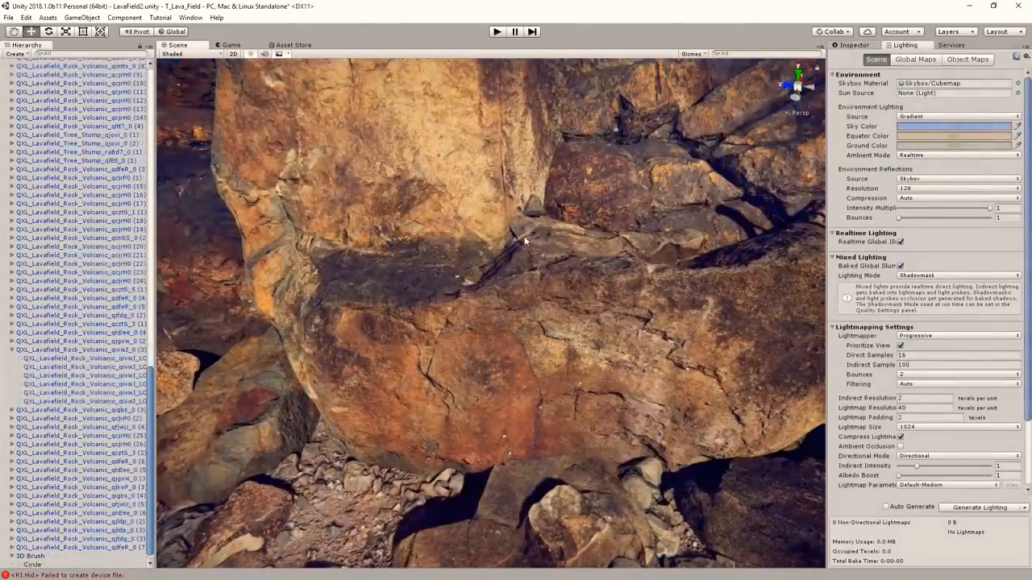
{"action": "left_click", "coordinate": [483, 252]}
{"action": "mouse_move", "coordinate": [484, 251]}
{"action": "right_mouse_down"}
{"action": "mouse_move", "coordinate": [564, 286]}
{"action": "mouse_move", "coordinate": [431, 266]}
{"action": "mouse_move", "coordinate": [576, 242]}
{"action": "mouse_move", "coordinate": [595, 248]}
{"action": "right_mouse_up"}
{"action": "left_click", "coordinate": [380, 262]}
{"action": "left_click", "coordinate": [597, 260]}
{"action": "right_click_drag", "start_coordinate": [628, 287], "coordinate": [601, 315]}
{"action": "right_click_drag", "start_coordinate": [314, 396], "coordinate": [476, 425]}
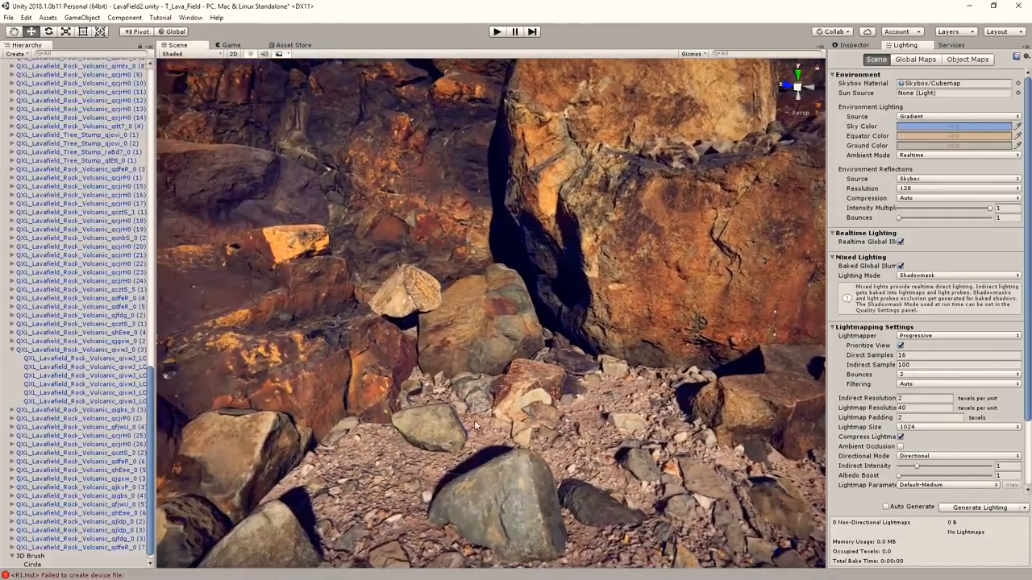
Step: Scatter more stones on the gravel at the foot of the boulders and reposition one of them
{"action": "left_click_drag", "start_coordinate": [372, 459], "coordinate": [661, 459]}
{"action": "mouse_move", "coordinate": [581, 403]}
{"action": "right_mouse_down"}
{"action": "mouse_move", "coordinate": [525, 95]}
{"action": "mouse_move", "coordinate": [419, 362]}
{"action": "mouse_move", "coordinate": [490, 351]}
{"action": "right_mouse_up"}
{"action": "left_click", "coordinate": [402, 376]}
{"action": "left_click_drag", "start_coordinate": [492, 352], "coordinate": [465, 367]}
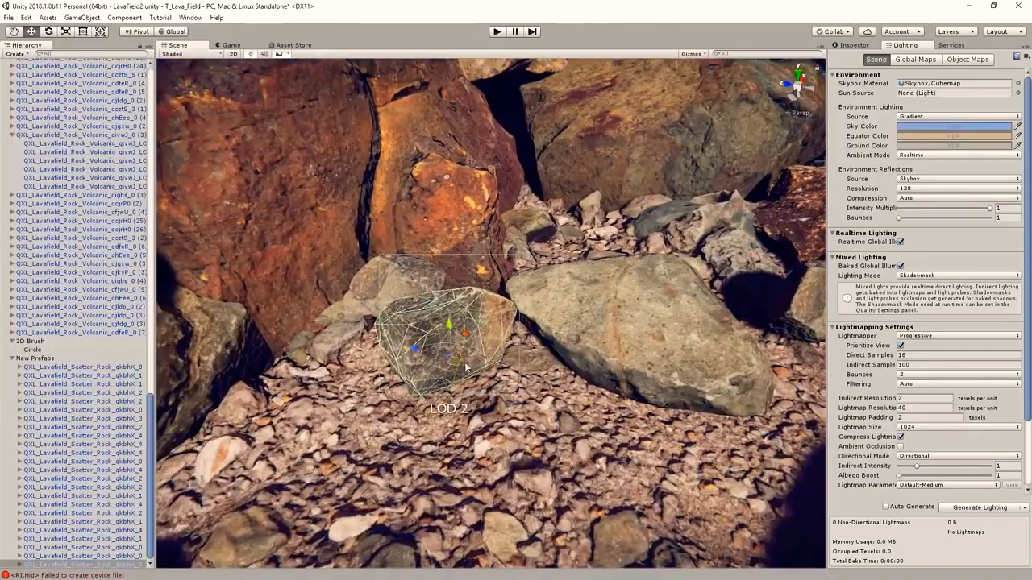
{"action": "right_click_drag", "start_coordinate": [398, 329], "coordinate": [483, 346]}
{"action": "middle_click_drag", "start_coordinate": [484, 347], "coordinate": [503, 320]}
{"action": "right_click_drag", "start_coordinate": [502, 320], "coordinate": [517, 412]}
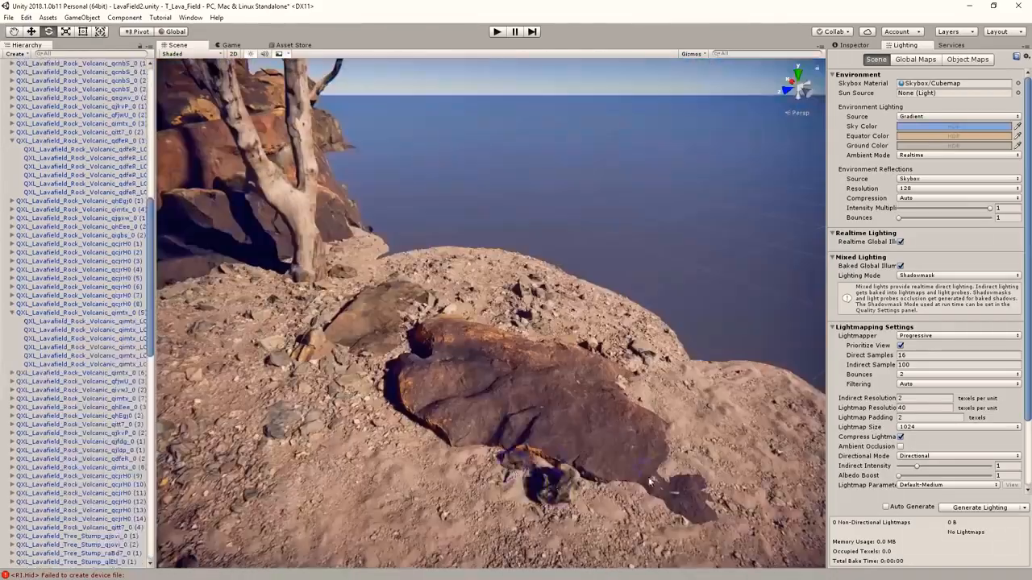
Step: Scatter small rocks around the flat dark boulder, the fallen branch and the rocks at the cliff base
{"action": "right_click_drag", "start_coordinate": [692, 446], "coordinate": [491, 377]}
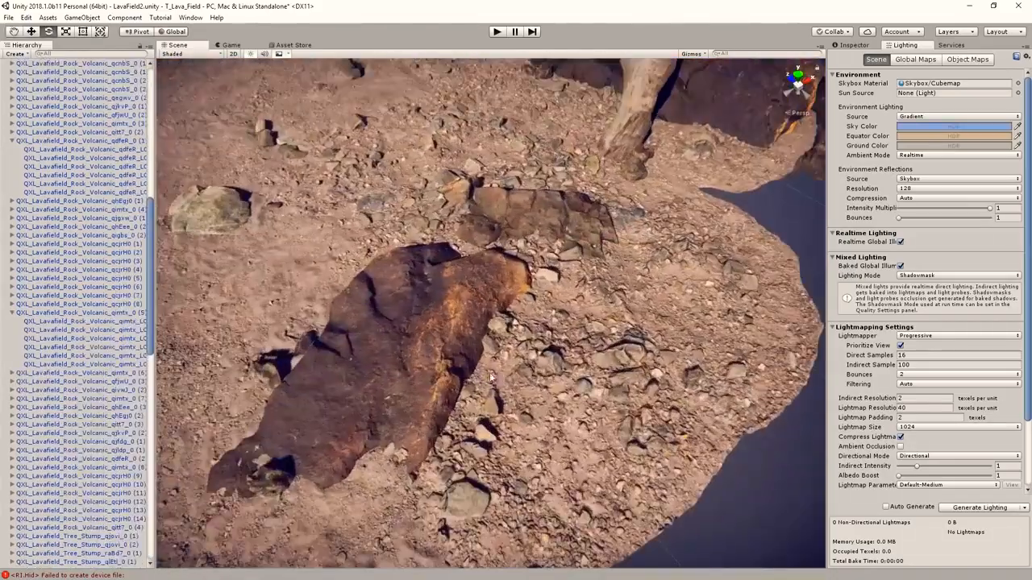
{"action": "right_click_drag", "start_coordinate": [548, 433], "coordinate": [423, 432]}
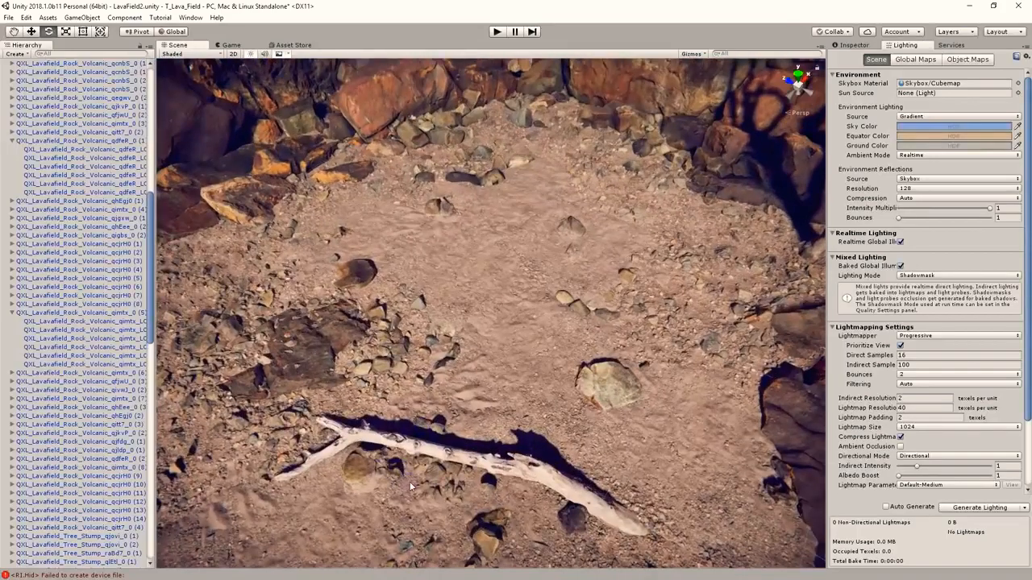
{"action": "right_click_drag", "start_coordinate": [411, 487], "coordinate": [538, 472]}
{"action": "right_click_drag", "start_coordinate": [589, 451], "coordinate": [488, 367]}
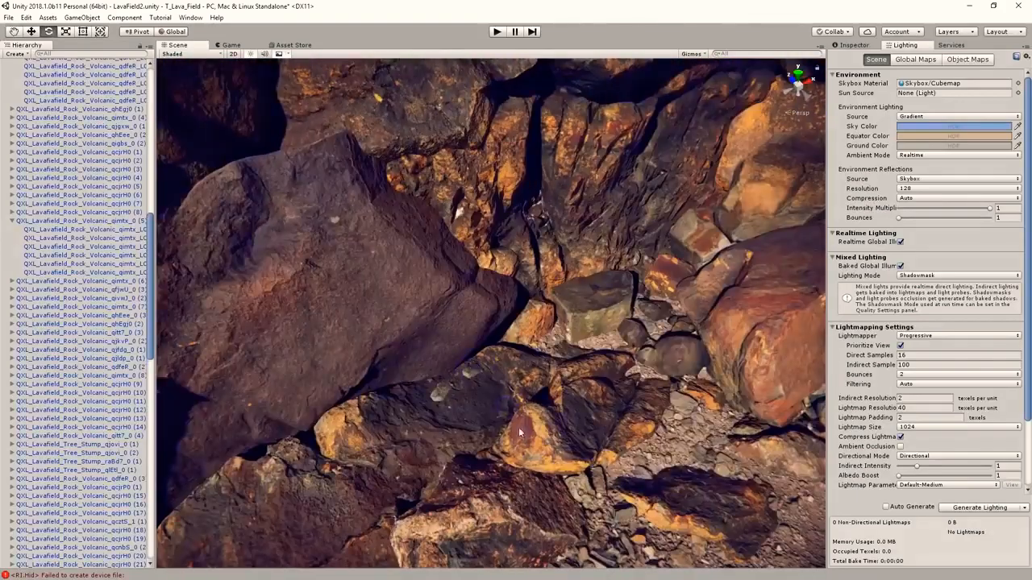
{"action": "right_click_drag", "start_coordinate": [552, 407], "coordinate": [588, 444]}
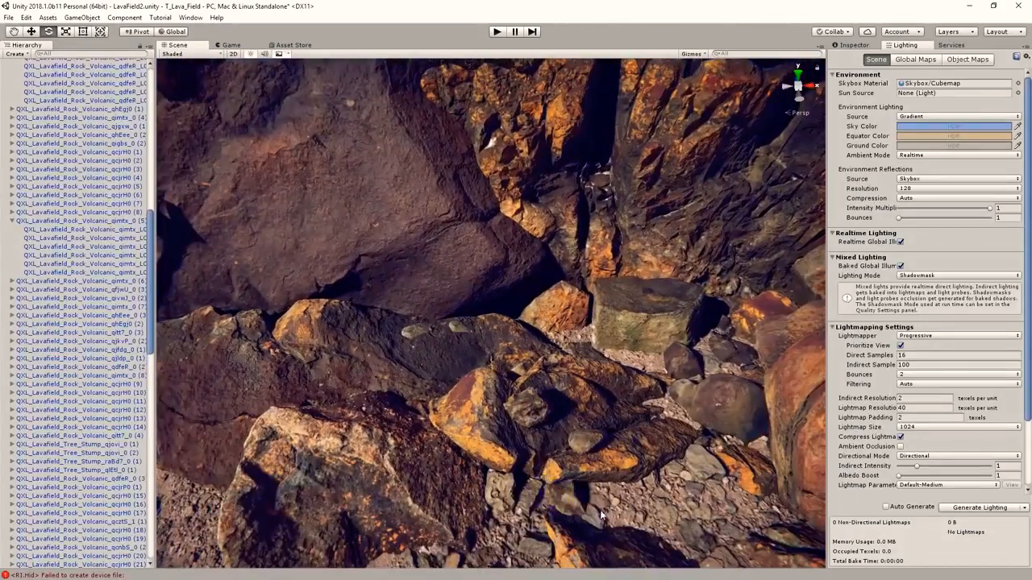
{"action": "right_click_drag", "start_coordinate": [436, 398], "coordinate": [414, 433]}
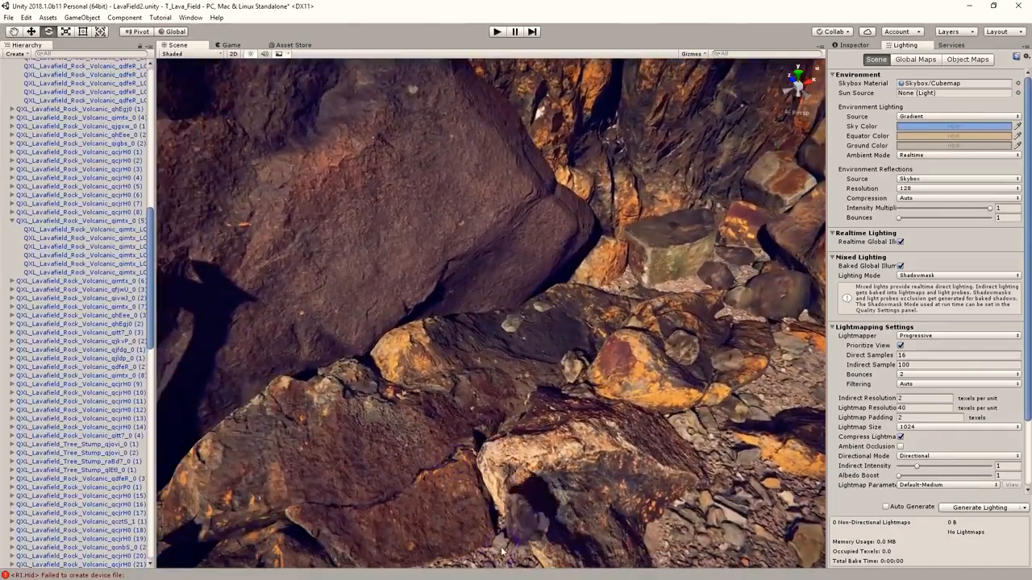
{"action": "right_click_drag", "start_coordinate": [501, 552], "coordinate": [488, 326]}
Step: Select the scattered stone lying against the yellow-orange boulder and adjust its placement and scale
{"action": "left_click", "coordinate": [489, 398]}
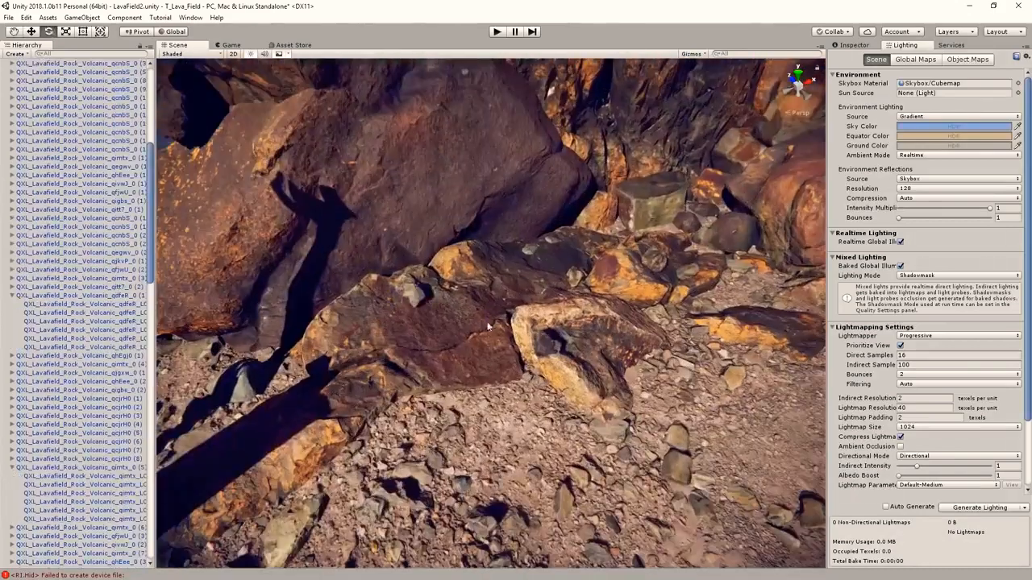
{"action": "left_click", "coordinate": [529, 401]}
{"action": "key", "text": "f"}
{"action": "key", "text": "w"}
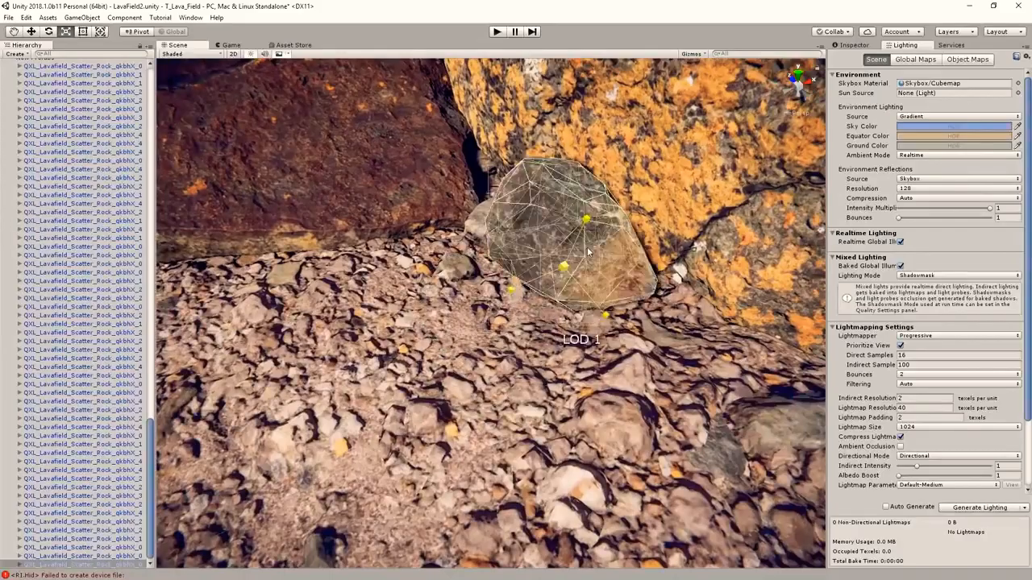
{"action": "right_click_drag", "start_coordinate": [588, 252], "coordinate": [465, 338]}
{"action": "right_click_drag", "start_coordinate": [405, 251], "coordinate": [530, 302]}
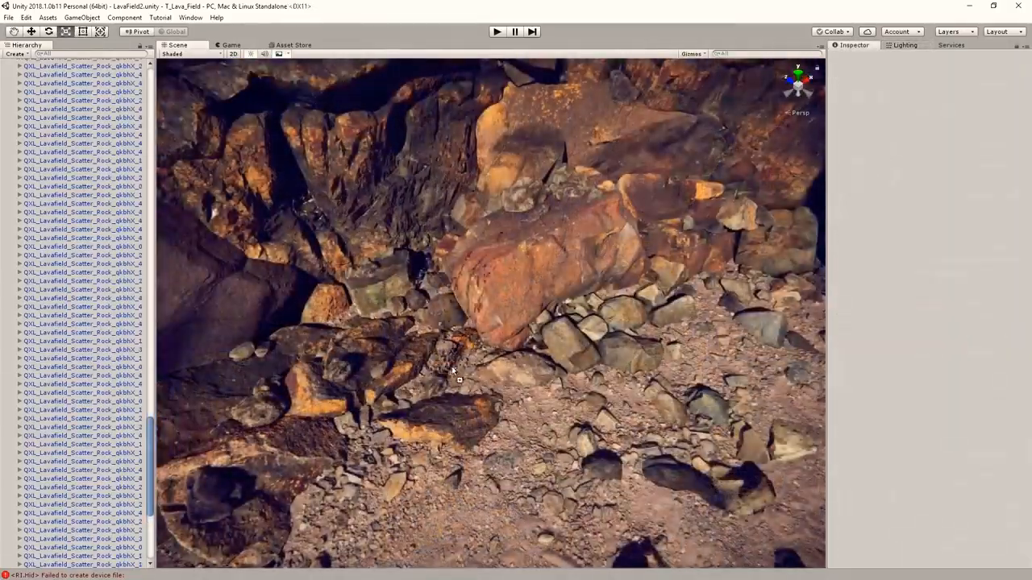
Step: Place the scbnI3 dry plant on the ground at the foot of the reddish boulder
{"action": "left_click_drag", "start_coordinate": [451, 371], "coordinate": [474, 337]}
{"action": "key", "text": "f"}
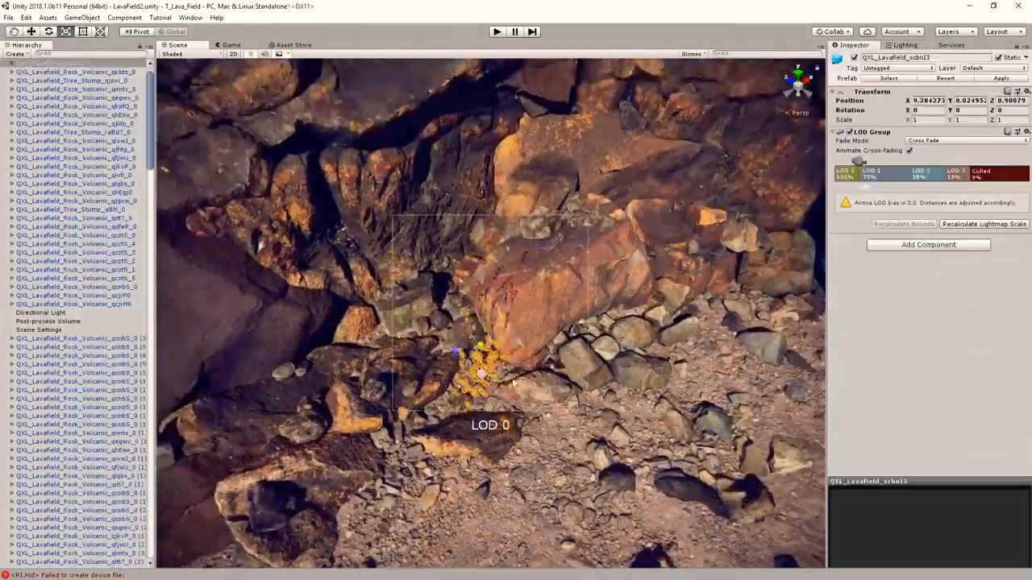
{"action": "right_click_drag", "start_coordinate": [476, 371], "coordinate": [479, 449]}
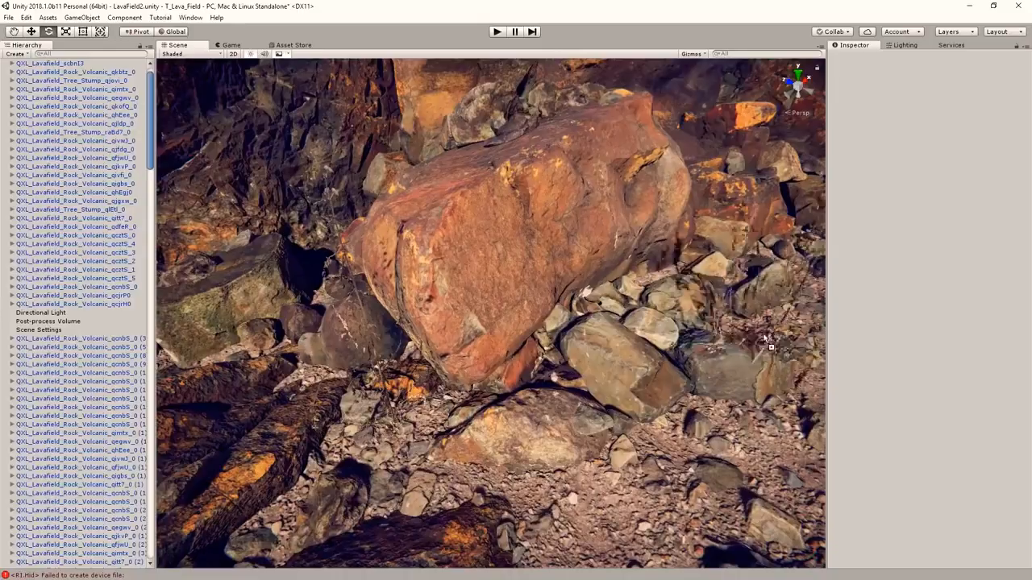
Step: Add the scbnI5 dry plant beside the crack at the foot of the large cliff boulder, scaled to about 0.845
{"action": "left_click_drag", "start_coordinate": [765, 338], "coordinate": [758, 345]}
{"action": "right_click_drag", "start_coordinate": [645, 339], "coordinate": [758, 351]}
{"action": "key", "text": "w"}
{"action": "left_click_drag", "start_coordinate": [520, 353], "coordinate": [686, 346]}
{"action": "key", "text": "f"}
{"action": "right_click_drag", "start_coordinate": [500, 403], "coordinate": [472, 363]}
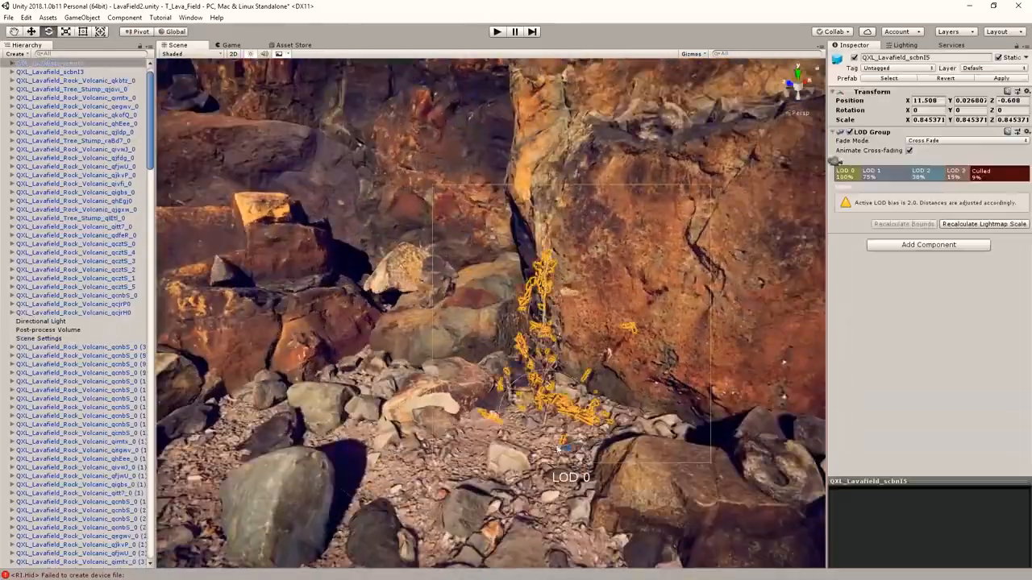
{"action": "right_click_drag", "start_coordinate": [415, 211], "coordinate": [428, 202]}
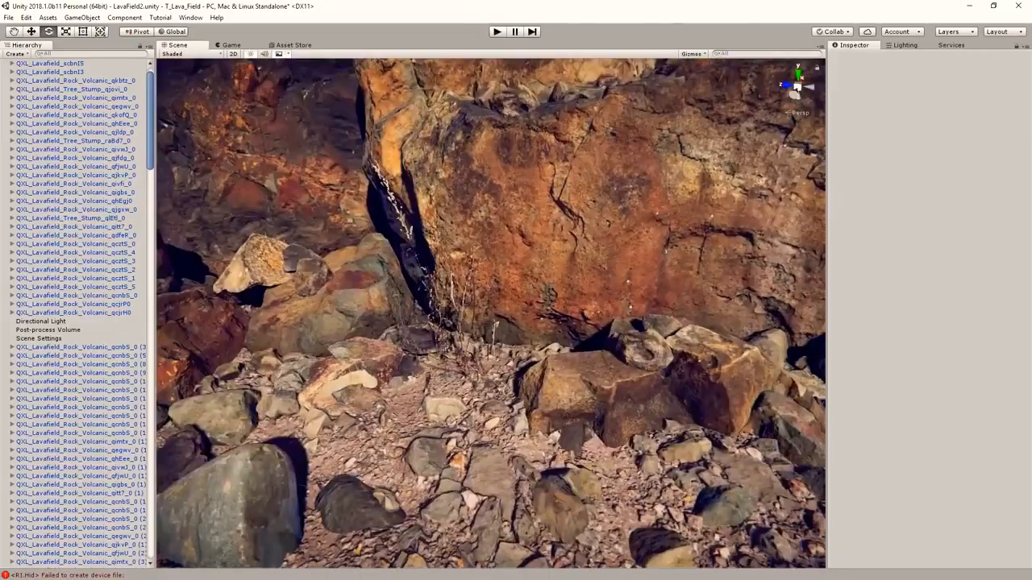
Step: Place the scbnI6 dry plant in the gap between the stones at the base of the dark cliff
{"action": "right_click_drag", "start_coordinate": [581, 347], "coordinate": [607, 349]}
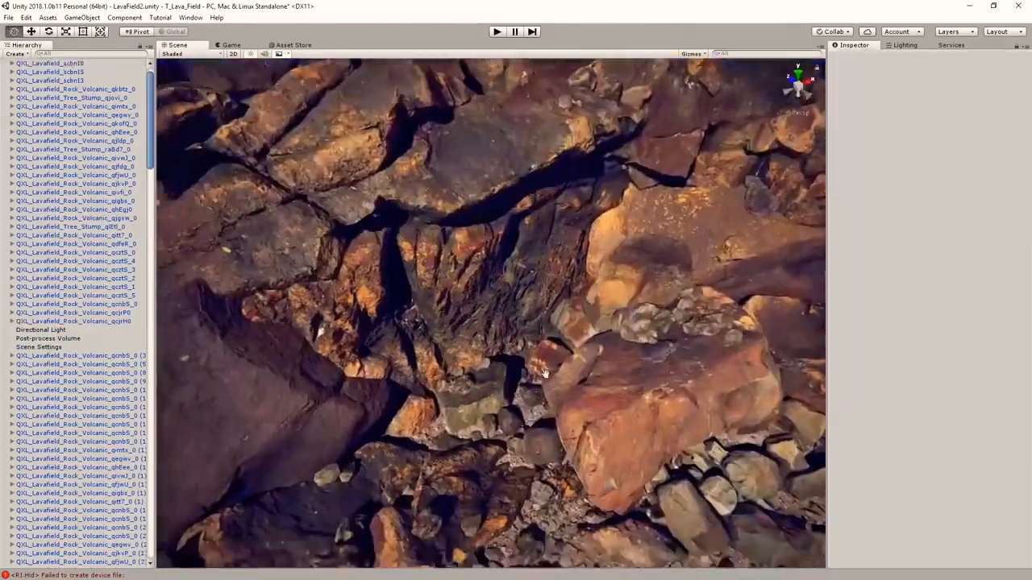
{"action": "middle_click_drag", "start_coordinate": [545, 373], "coordinate": [592, 302]}
{"action": "scroll", "coordinate": [591, 303], "scroll_direction": "up", "scroll_amount": 4}
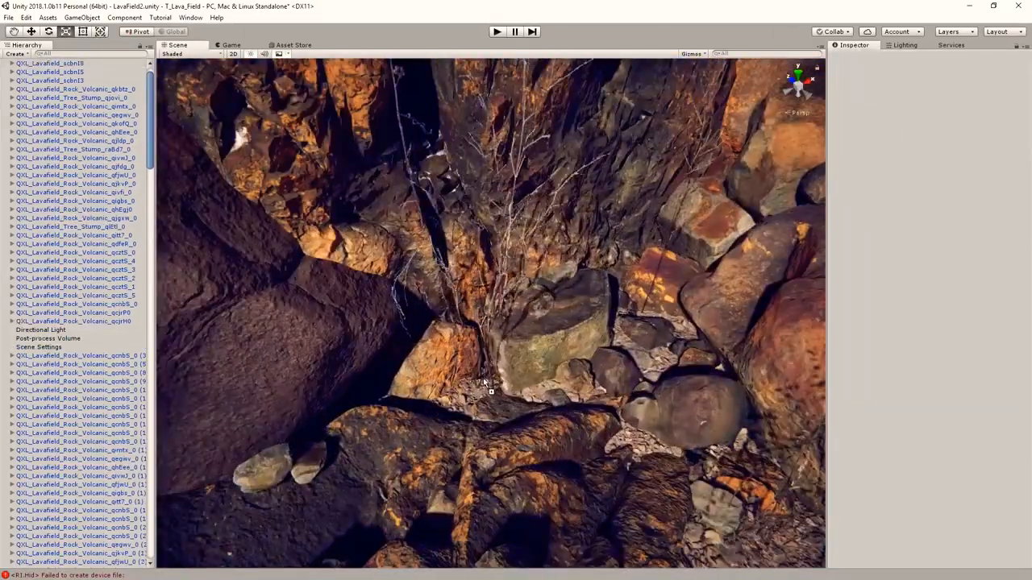
{"action": "left_click", "coordinate": [483, 380]}
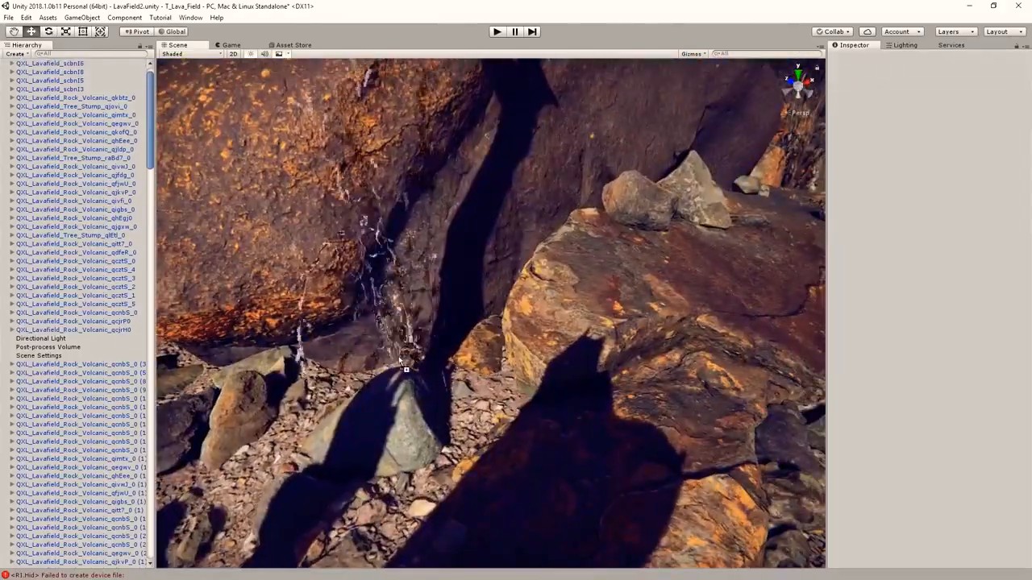
Step: Place the scbnI2 plant behind the pointed stone and a copy of scbnI6 on the sand beyond the fallen branch
{"action": "left_click", "coordinate": [406, 368]}
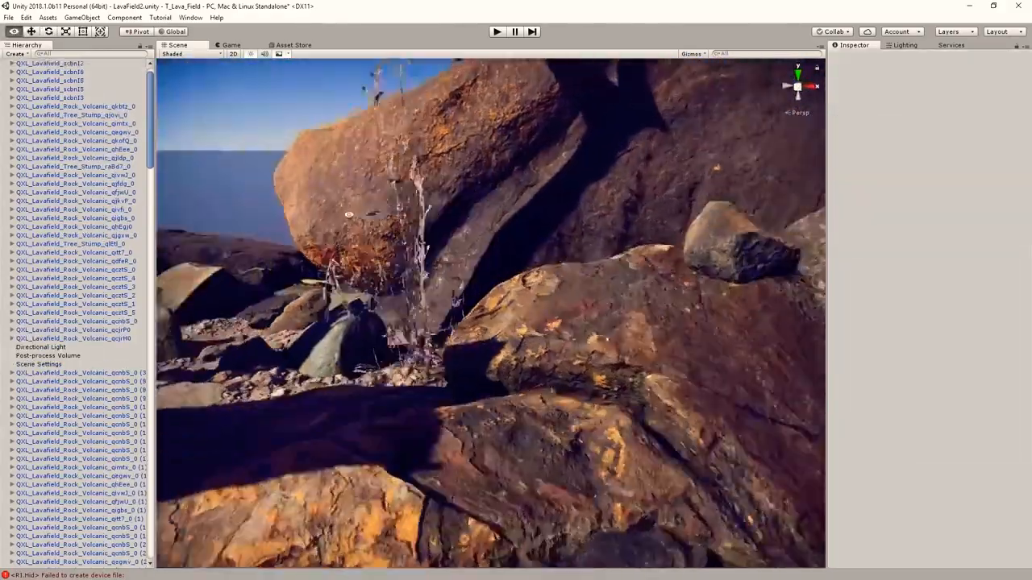
{"action": "left_click", "coordinate": [436, 331]}
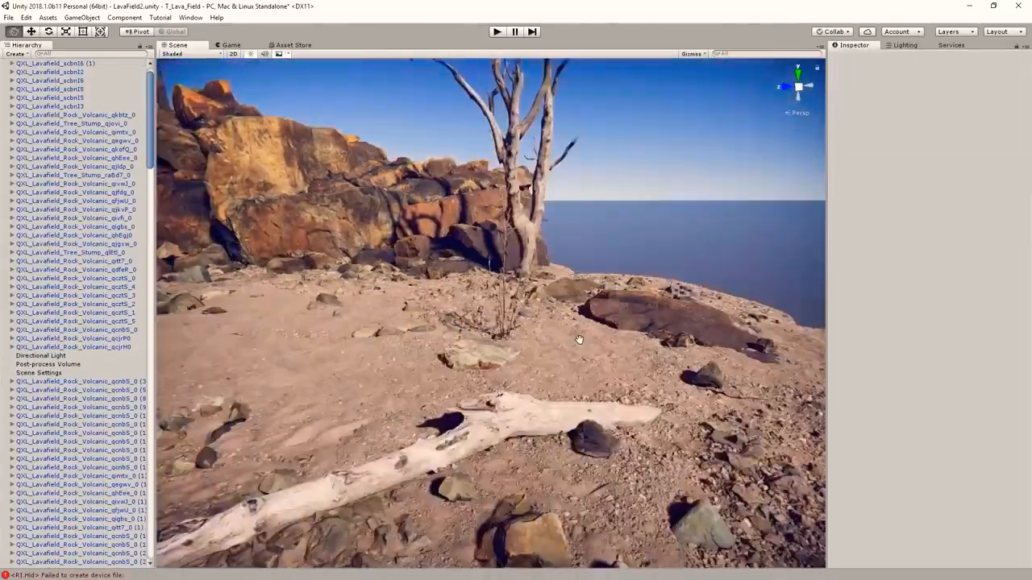
{"action": "left_click", "coordinate": [508, 327]}
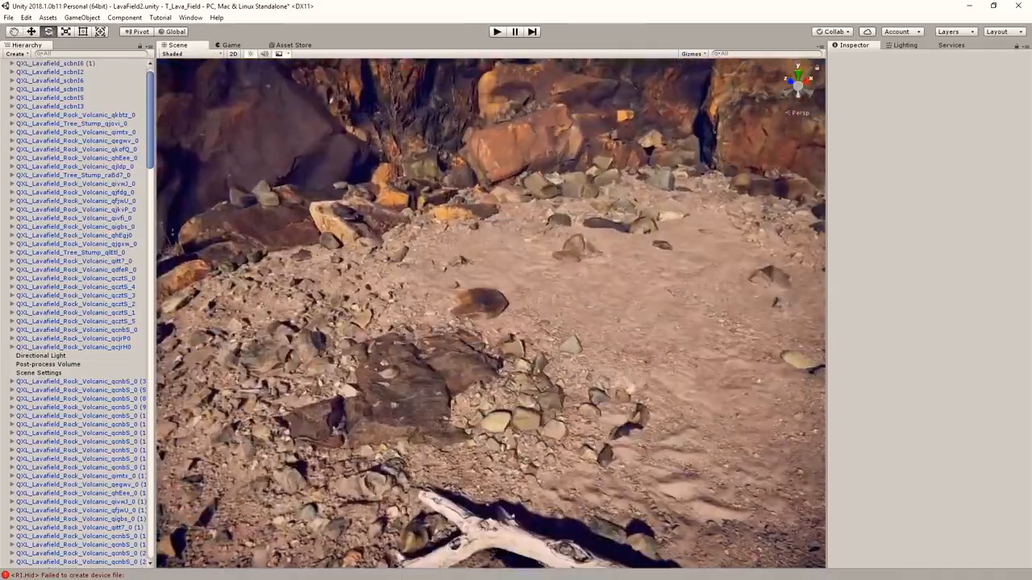
{"action": "left_click", "coordinate": [506, 325]}
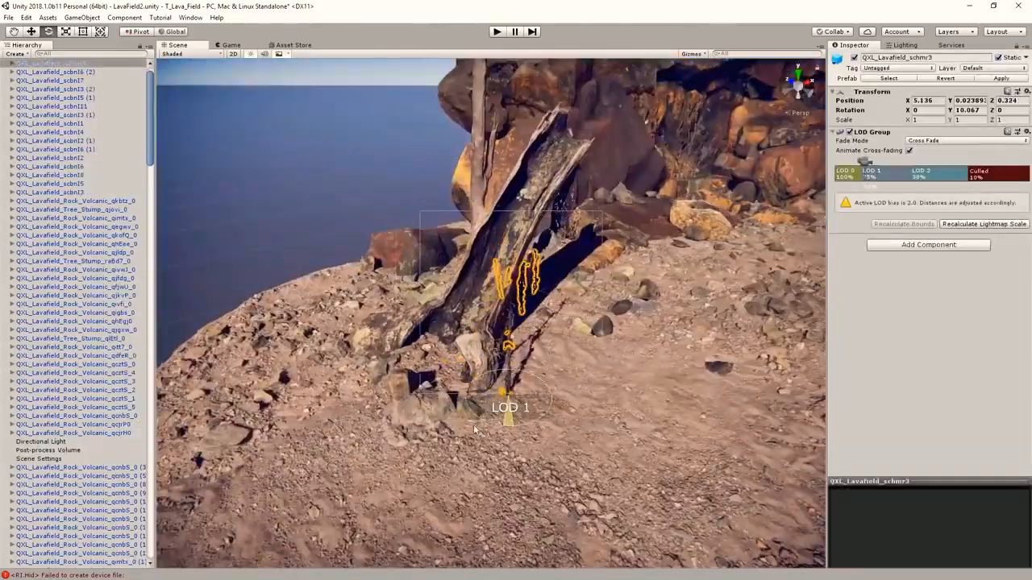
Step: Position the schmr3 plant in front of the leaning hollow tree stump and the schmr1 plant on its other side
{"action": "left_click", "coordinate": [474, 430]}
{"action": "left_click_drag", "start_coordinate": [474, 429], "coordinate": [901, 313], "text": "alt"}
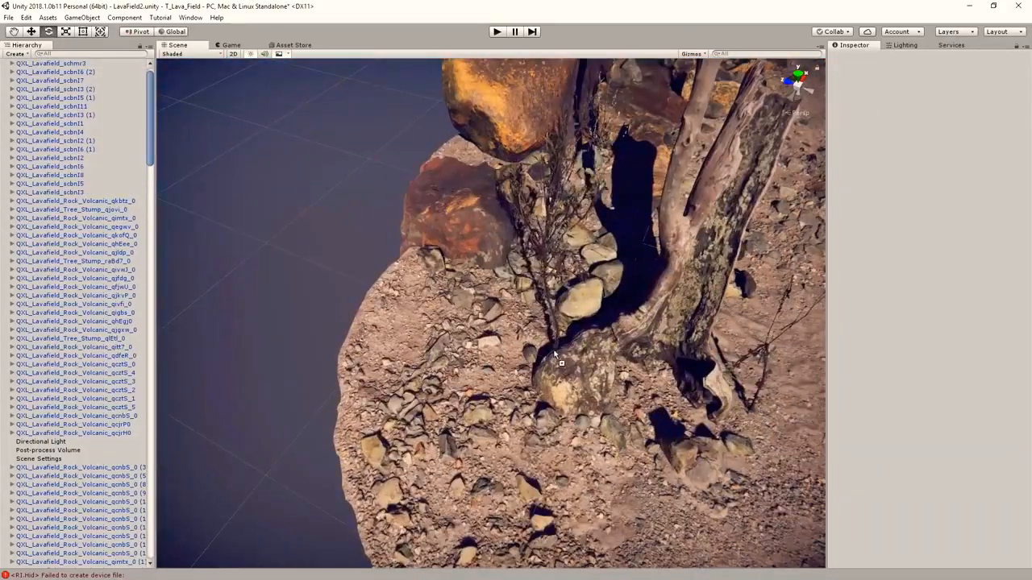
{"action": "left_click", "coordinate": [439, 412]}
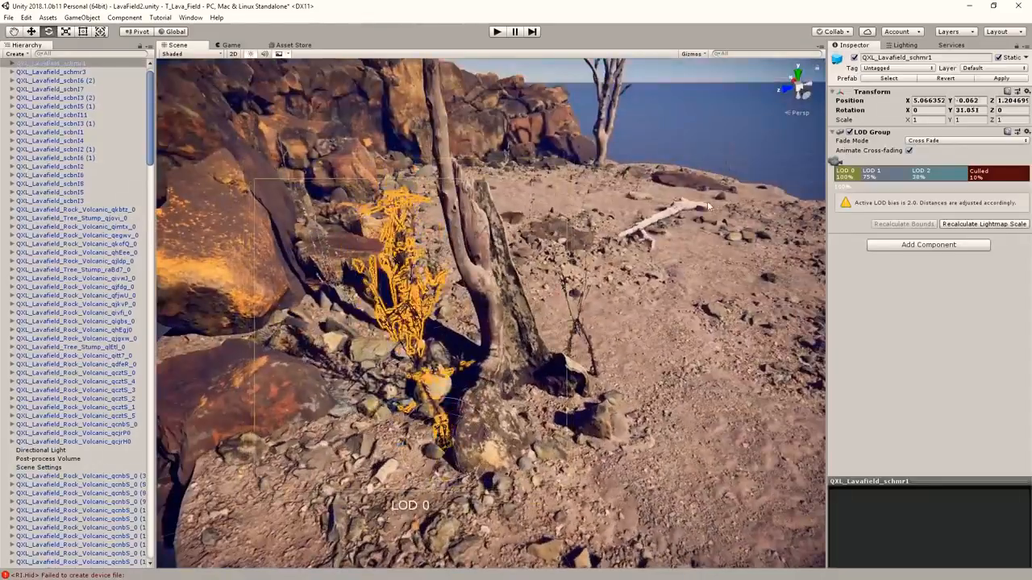
{"action": "left_click", "coordinate": [708, 207]}
{"action": "left_click_drag", "start_coordinate": [708, 207], "coordinate": [363, 129], "text": "alt"}
Step: Place the schmr6 plant among the stones beside the base of the tree stump and adjust its position
{"action": "left_click", "coordinate": [511, 367]}
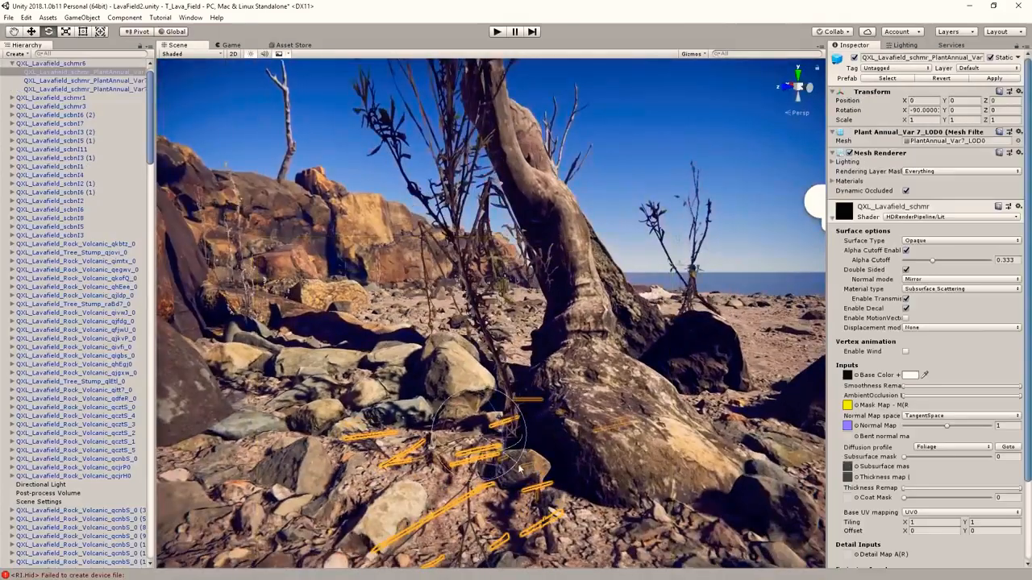
{"action": "left_click", "coordinate": [538, 448]}
{"action": "left_click_drag", "start_coordinate": [539, 448], "coordinate": [511, 413]}
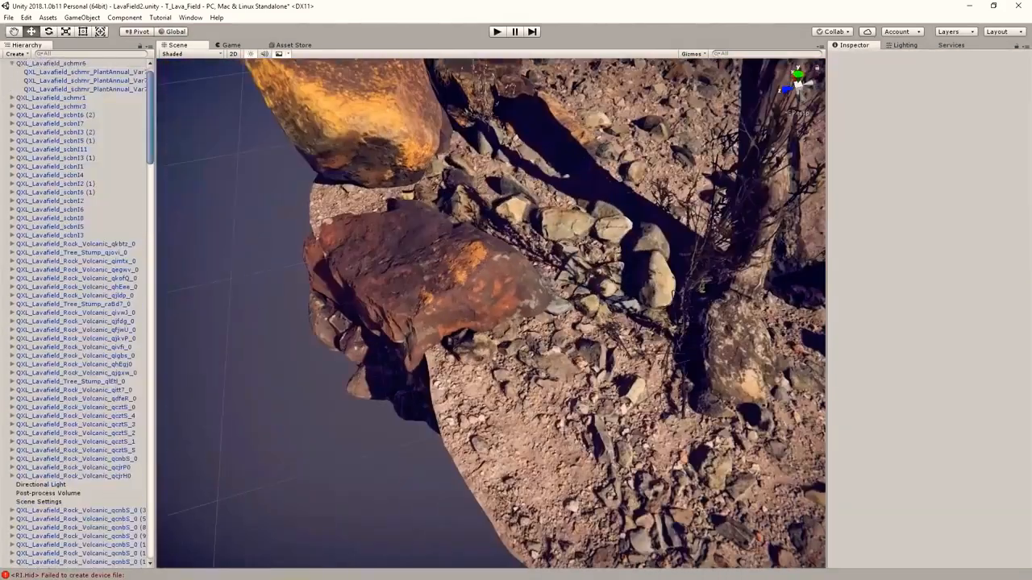
Step: Add further schmr plants, including schmr7 and a copy of schmr6, among the rocks around the tree stump and boulders
{"action": "left_click", "coordinate": [618, 317]}
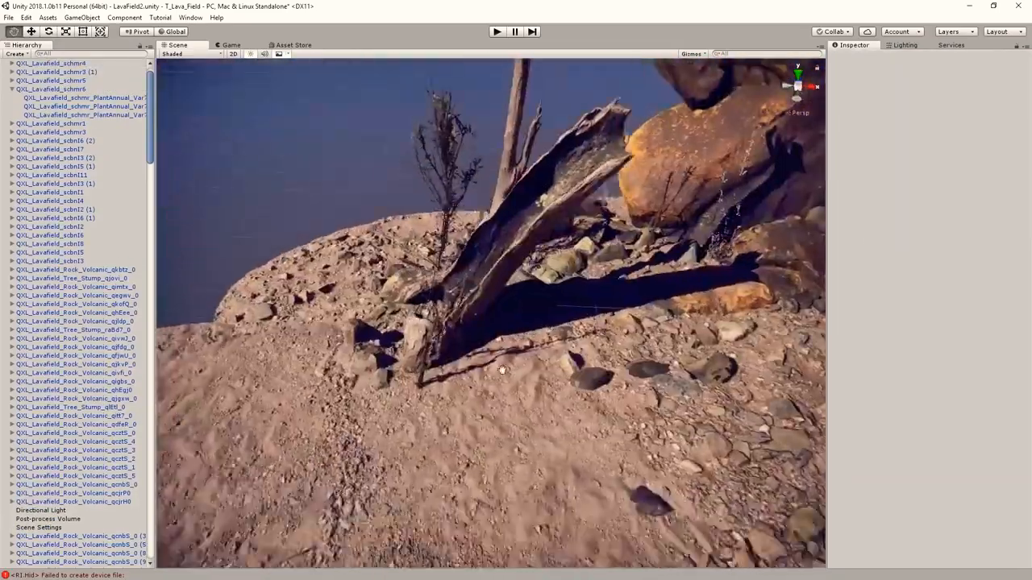
{"action": "right_click_drag", "start_coordinate": [501, 370], "coordinate": [919, 249]}
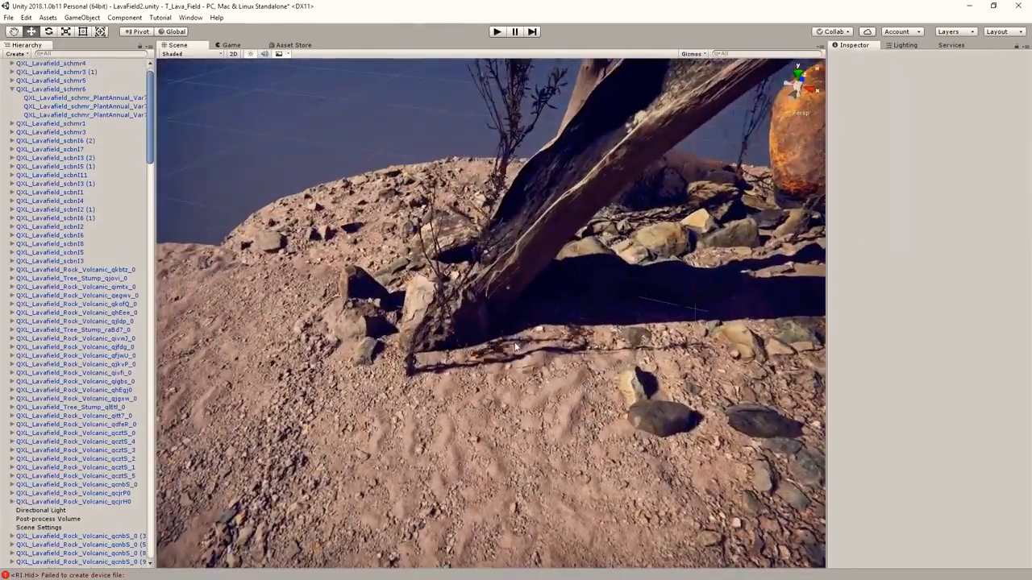
{"action": "right_click_drag", "start_coordinate": [516, 346], "coordinate": [339, 186]}
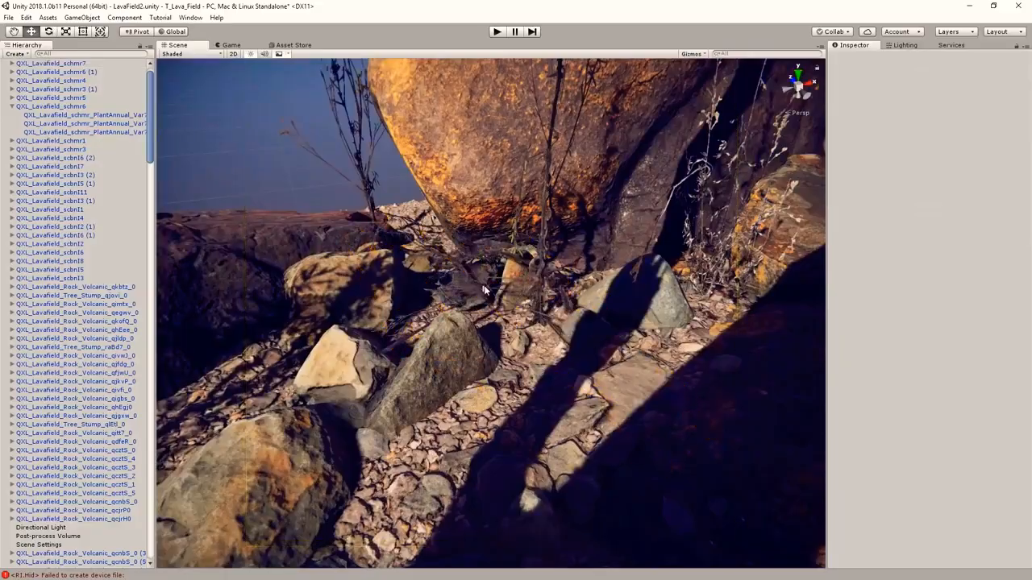
Step: Place the rb0gufa_3 debris twig between the forks of the fallen white branch and adjust its position
{"action": "right_click_drag", "start_coordinate": [632, 356], "coordinate": [483, 371]}
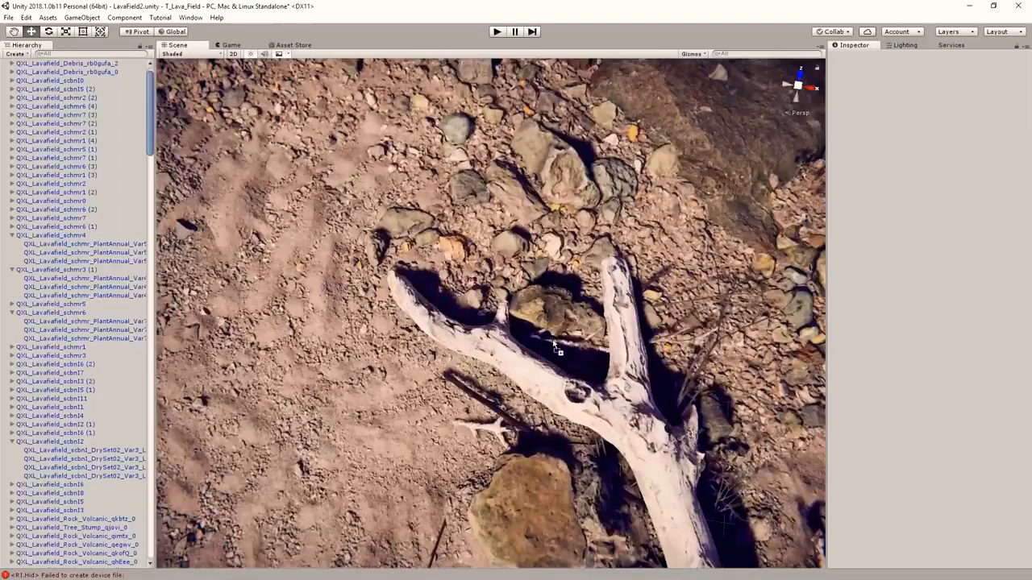
{"action": "left_click", "coordinate": [555, 346]}
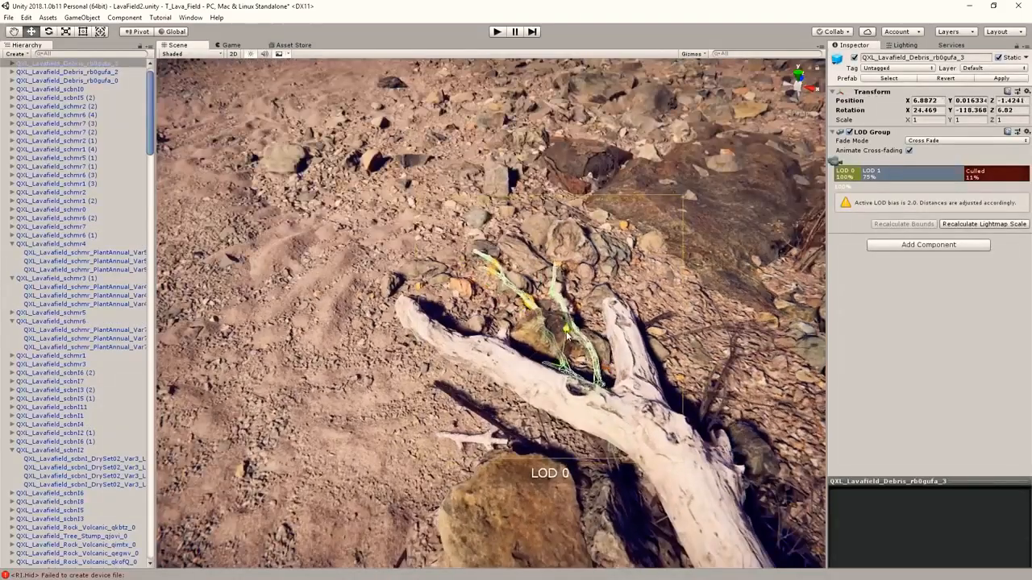
{"action": "left_click_drag", "start_coordinate": [567, 335], "coordinate": [572, 332]}
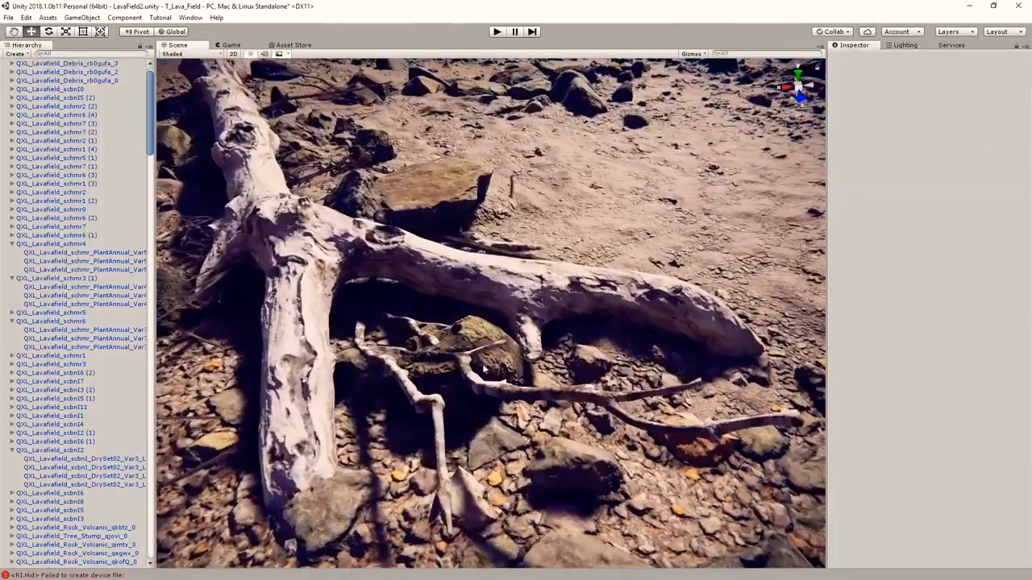
Step: Place further rb0gufa debris twigs, including rb0gufa_7, on the sand around the fallen branch
{"action": "left_click", "coordinate": [453, 347]}
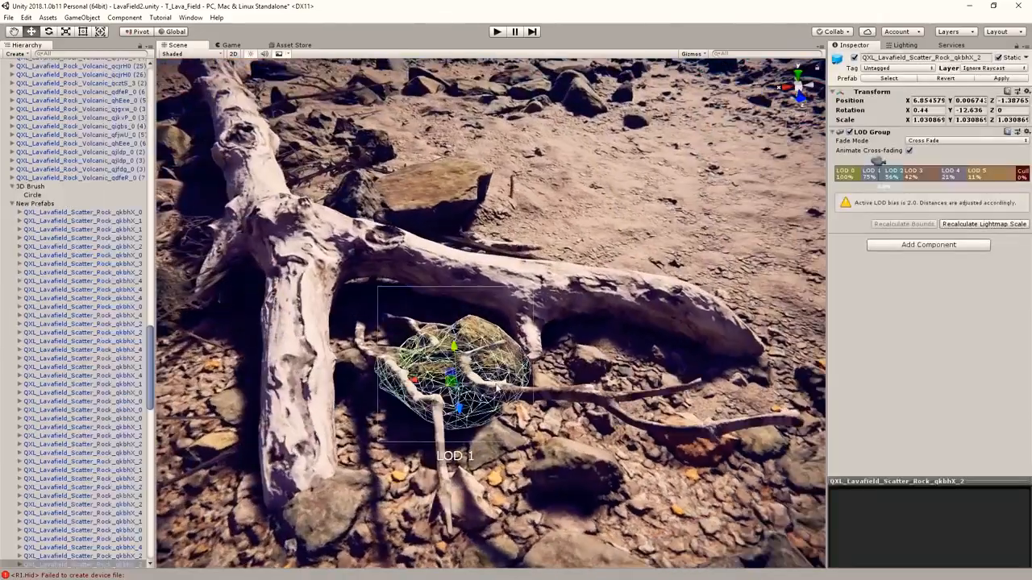
{"action": "left_click", "coordinate": [453, 347]}
{"action": "left_click", "coordinate": [453, 347]}
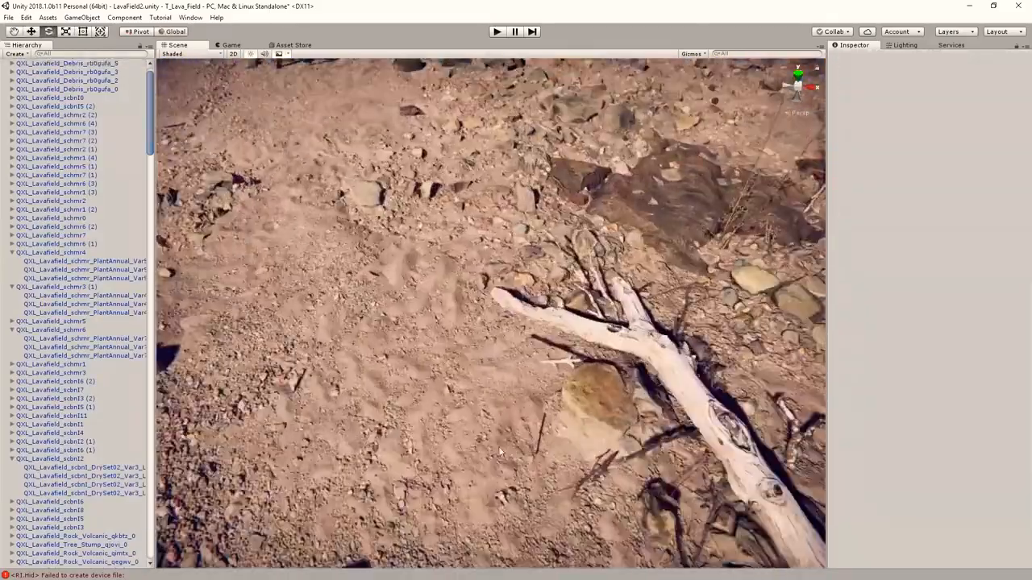
{"action": "left_click", "coordinate": [295, 355]}
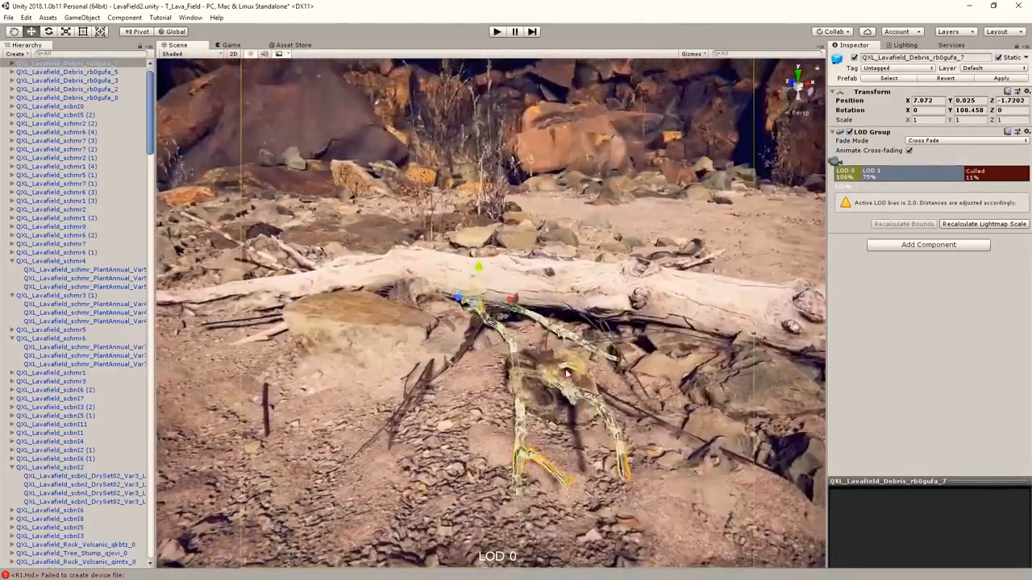
{"action": "left_click", "coordinate": [488, 419]}
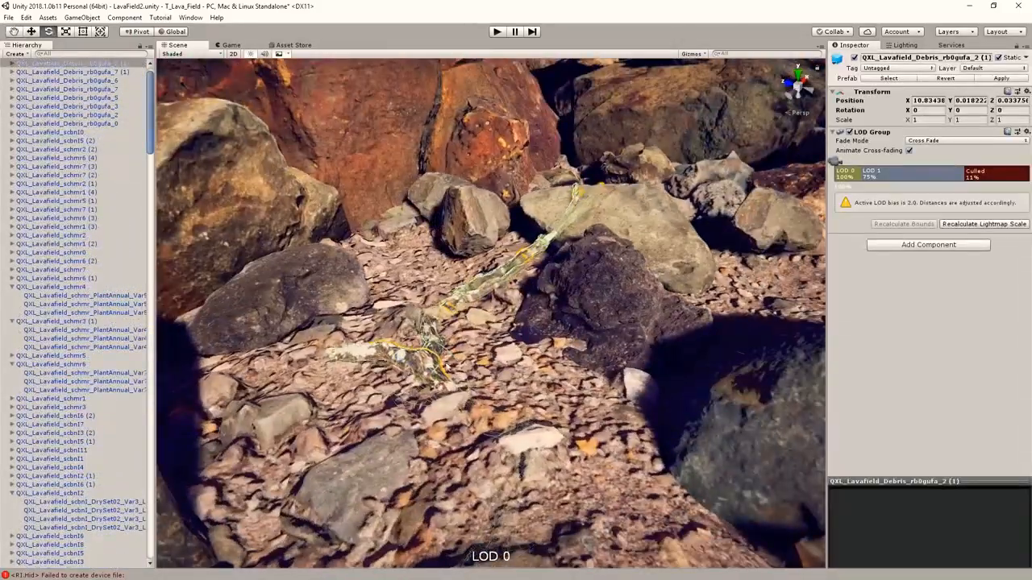
Step: Raise and rotate the rb0gufa_2 debris copy so it rests across the stones in front of the red boulders
{"action": "left_click_drag", "start_coordinate": [427, 340], "coordinate": [427, 330]}
{"action": "left_click_drag", "start_coordinate": [474, 360], "coordinate": [453, 361], "text": "alt"}
{"action": "key", "text": "e"}
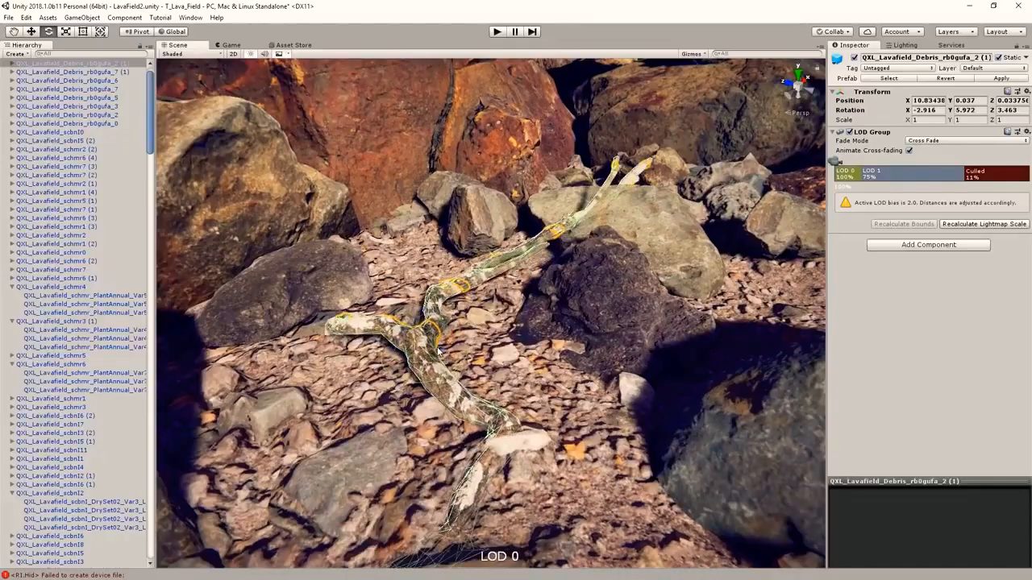
{"action": "left_click_drag", "start_coordinate": [422, 313], "coordinate": [476, 320], "text": "alt"}
{"action": "key", "text": "e"}
{"action": "mouse_move", "coordinate": [477, 320]}
{"action": "left_mouse_down", "text": "alt"}
{"action": "mouse_move", "coordinate": [516, 347]}
{"action": "mouse_move", "coordinate": [431, 335]}
{"action": "mouse_move", "coordinate": [485, 322]}
{"action": "left_mouse_up", "text": "alt"}
{"action": "mouse_move", "coordinate": [485, 322]}
{"action": "left_mouse_down"}
{"action": "mouse_move", "coordinate": [461, 326]}
{"action": "mouse_move", "coordinate": [474, 330]}
{"action": "left_mouse_up"}
Step: Place the rb0gufa_4 debris twig in the pebbled gap beneath the large boulder and adjust its position and rotation
{"action": "left_click", "coordinate": [515, 117]}
{"action": "left_click_drag", "start_coordinate": [516, 116], "coordinate": [396, 440], "text": "alt"}
{"action": "left_click", "coordinate": [501, 362]}
{"action": "key", "text": "e"}
{"action": "left_click", "coordinate": [516, 120]}
{"action": "left_click", "coordinate": [524, 369]}
{"action": "left_click", "coordinate": [500, 121]}
{"action": "right_click_drag", "start_coordinate": [396, 439], "coordinate": [516, 355]}
{"action": "left_click", "coordinate": [471, 385]}
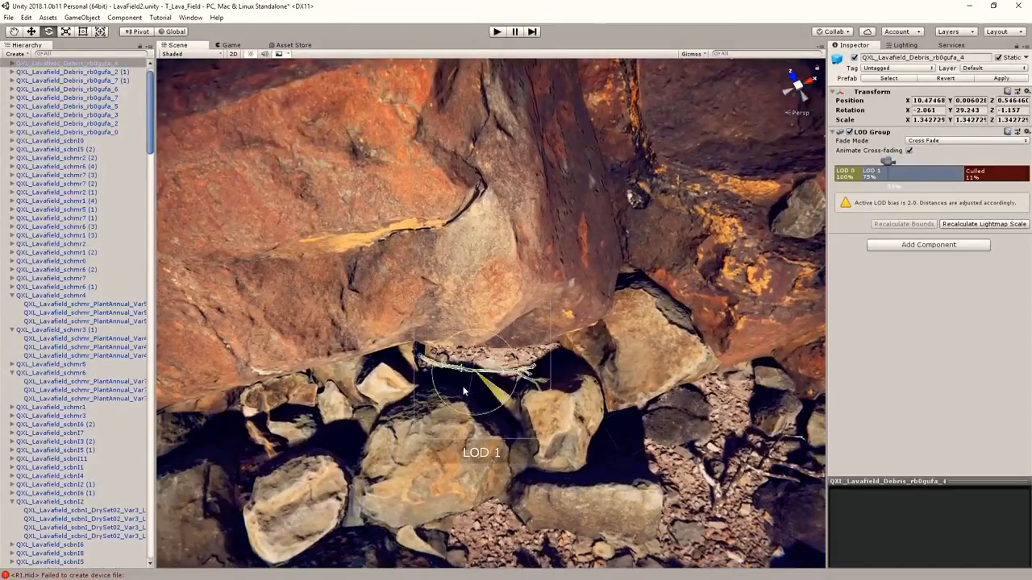
{"action": "key", "text": "f"}
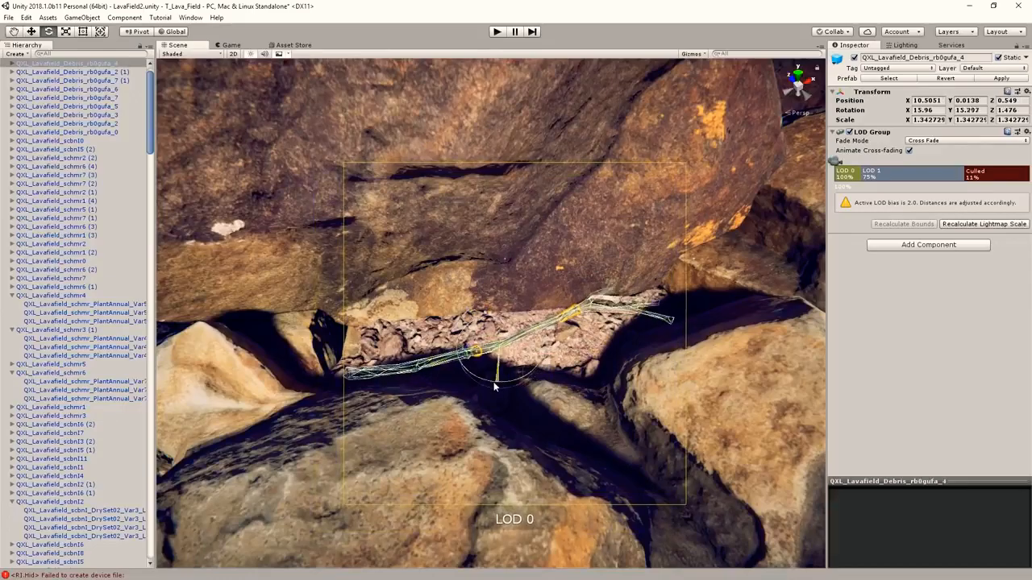
{"action": "left_click_drag", "start_coordinate": [494, 386], "coordinate": [500, 380]}
{"action": "scroll", "coordinate": [513, 254], "scroll_direction": "down", "scroll_amount": 5}
{"action": "right_click_drag", "start_coordinate": [513, 254], "coordinate": [554, 407]}
Step: Place the rb0gufa_1 debris twig on top of the large lichen-covered rock and adjust its position
{"action": "left_click", "coordinate": [362, 132]}
{"action": "left_click_drag", "start_coordinate": [469, 399], "coordinate": [470, 395]}
{"action": "key", "text": "f"}
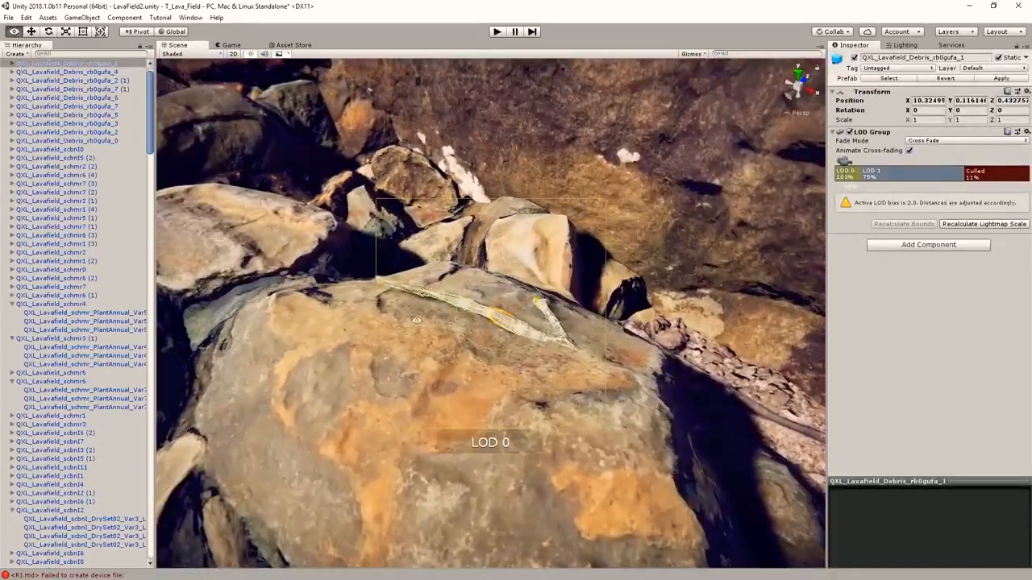
{"action": "left_click_drag", "start_coordinate": [524, 309], "coordinate": [530, 303]}
{"action": "left_click_drag", "start_coordinate": [387, 311], "coordinate": [518, 308], "text": "alt"}
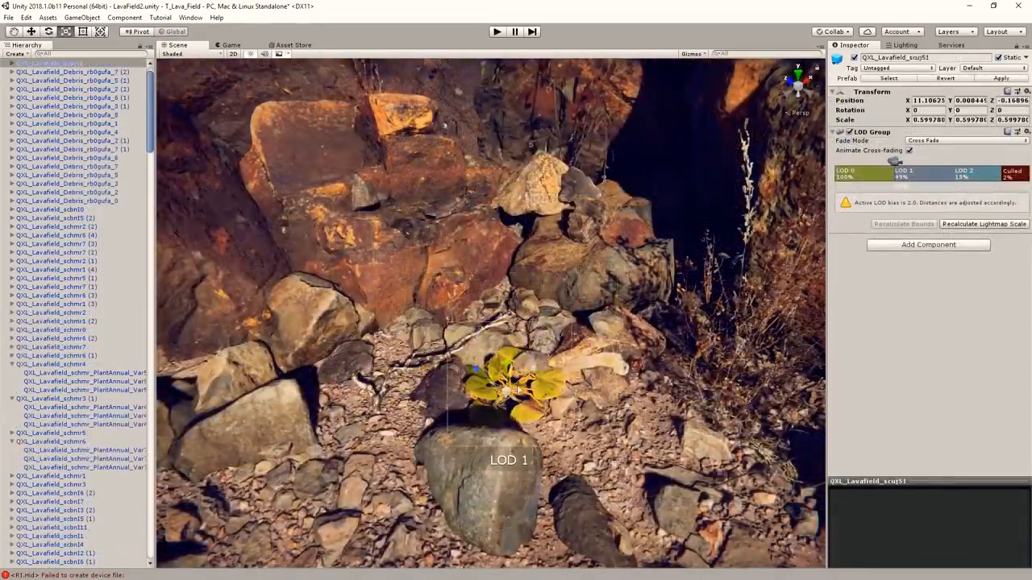
Step: Move the yellow-green scuj51 plant to about X 11.137, Z -0.261 behind the rounded stone and adjust its rotation
{"action": "scroll", "coordinate": [577, 426], "scroll_direction": "up", "scroll_amount": 3}
{"action": "right_click_drag", "start_coordinate": [577, 426], "coordinate": [532, 395]}
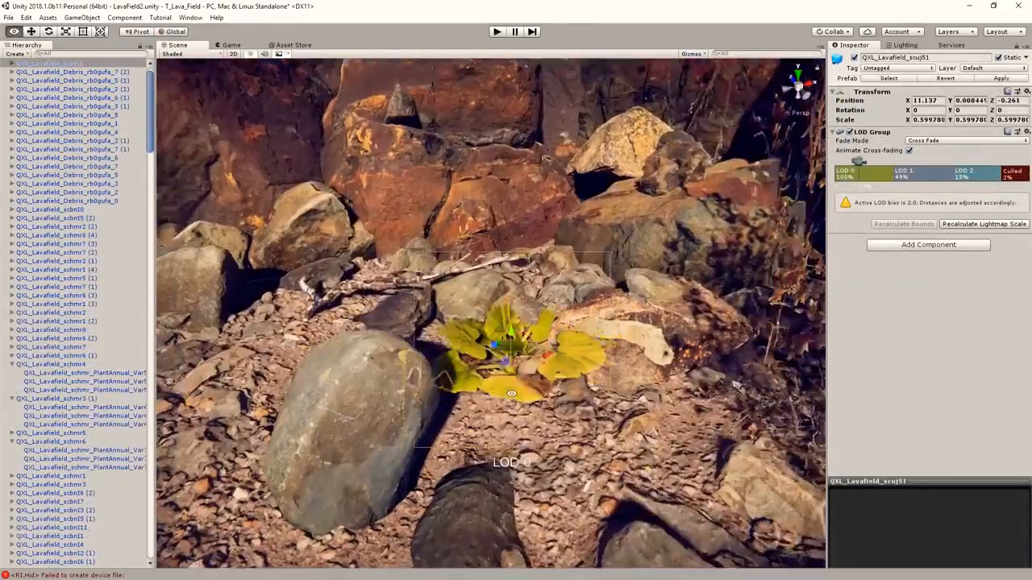
{"action": "key", "text": "w"}
{"action": "key", "text": "e"}
{"action": "left_click_drag", "start_coordinate": [519, 363], "coordinate": [515, 428]}
{"action": "left_click_drag", "start_coordinate": [514, 428], "coordinate": [526, 334], "text": "alt"}
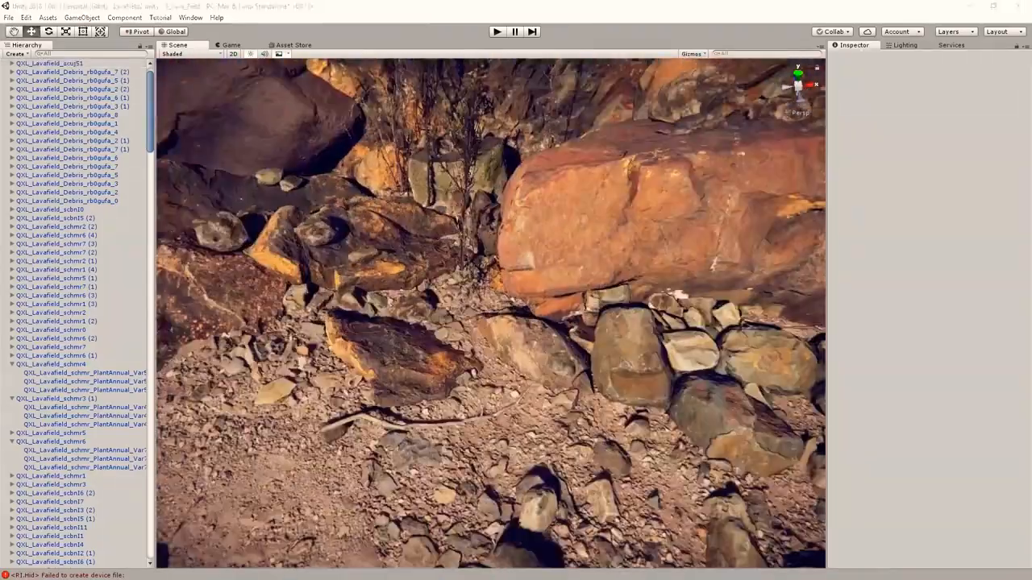
{"action": "left_click", "coordinate": [463, 305]}
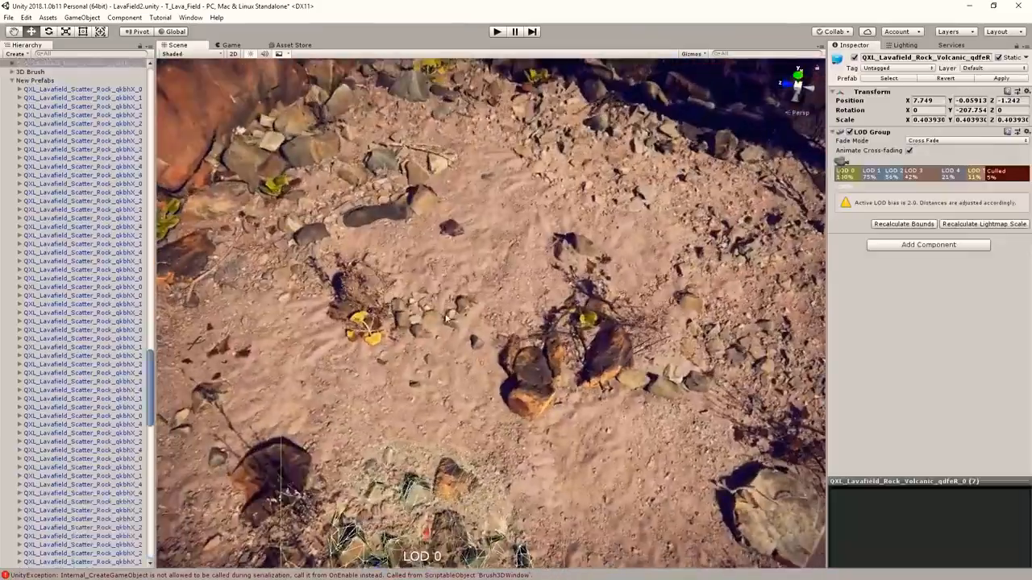
{"action": "left_click", "coordinate": [442, 349]}
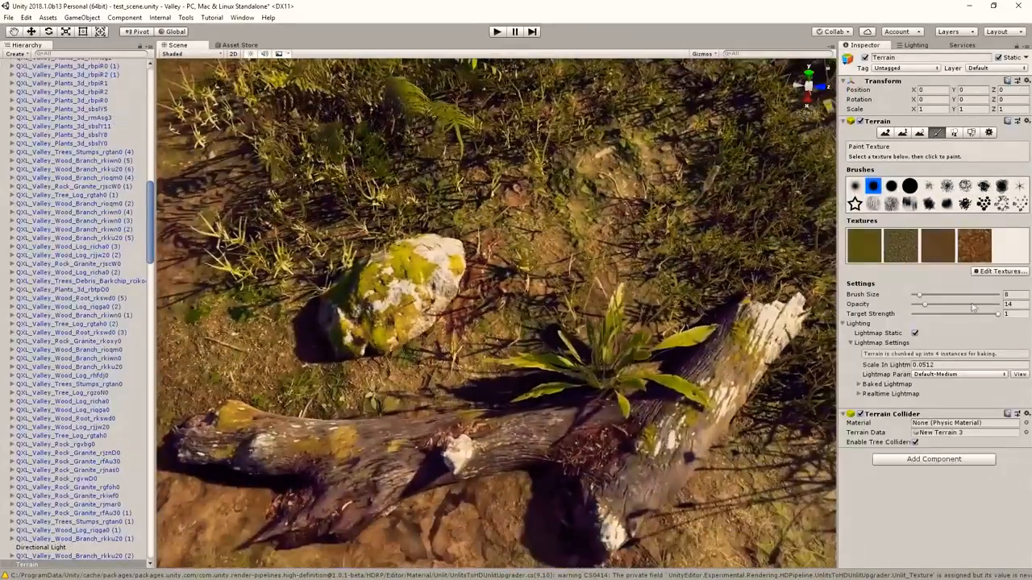
Step: Set the terrain texture brush size to 17 and paint the ground between the mossy rock, log and leafy plant
{"action": "left_click_drag", "start_coordinate": [919, 295], "coordinate": [926, 295]}
{"action": "middle_click_drag", "start_coordinate": [446, 397], "coordinate": [486, 356]}
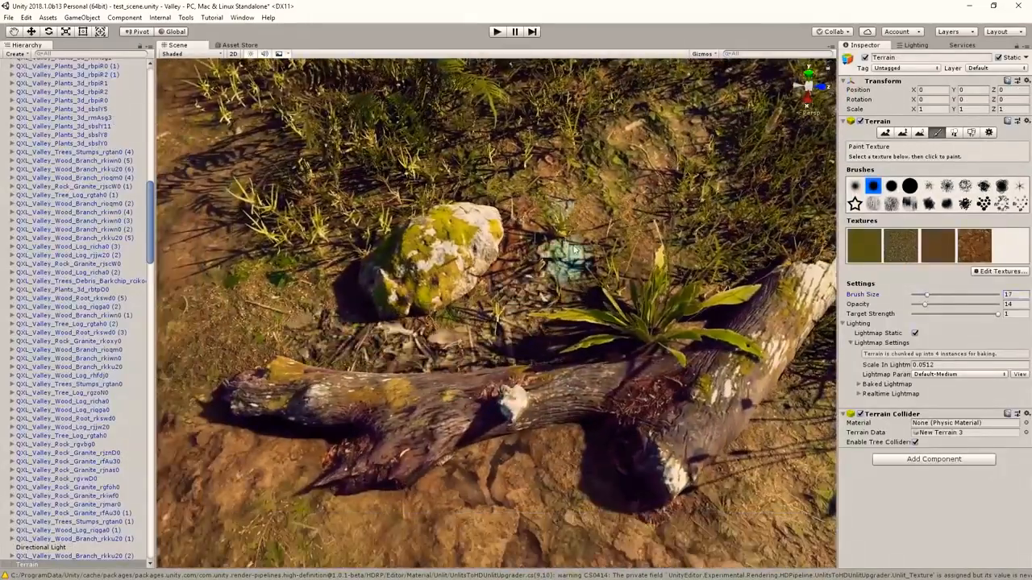
{"action": "left_click_drag", "start_coordinate": [575, 250], "coordinate": [606, 247], "text": "alt"}
{"action": "left_click_drag", "start_coordinate": [572, 173], "coordinate": [615, 304], "text": "alt"}
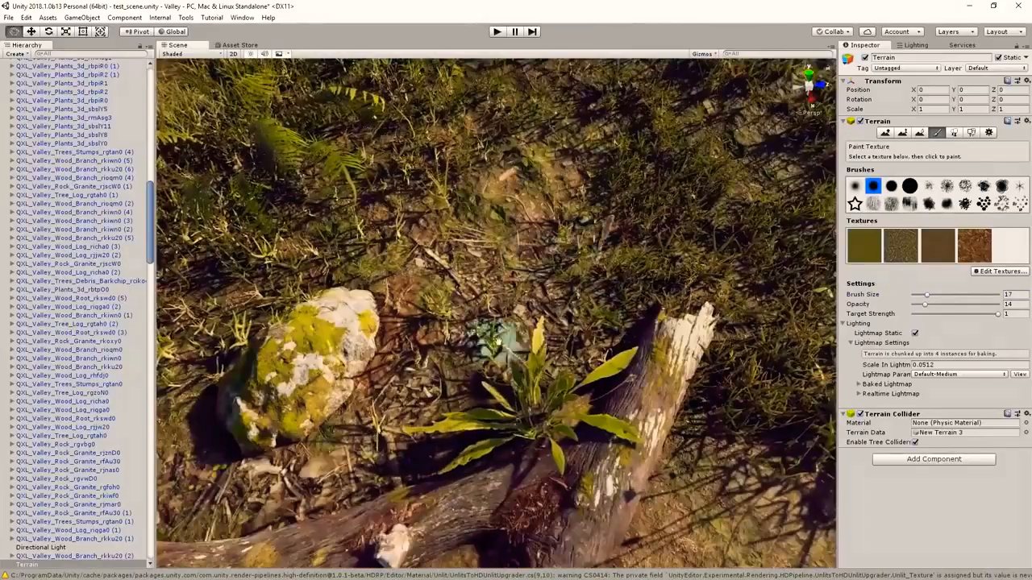
{"action": "left_click_drag", "start_coordinate": [498, 342], "coordinate": [541, 254], "text": "alt"}
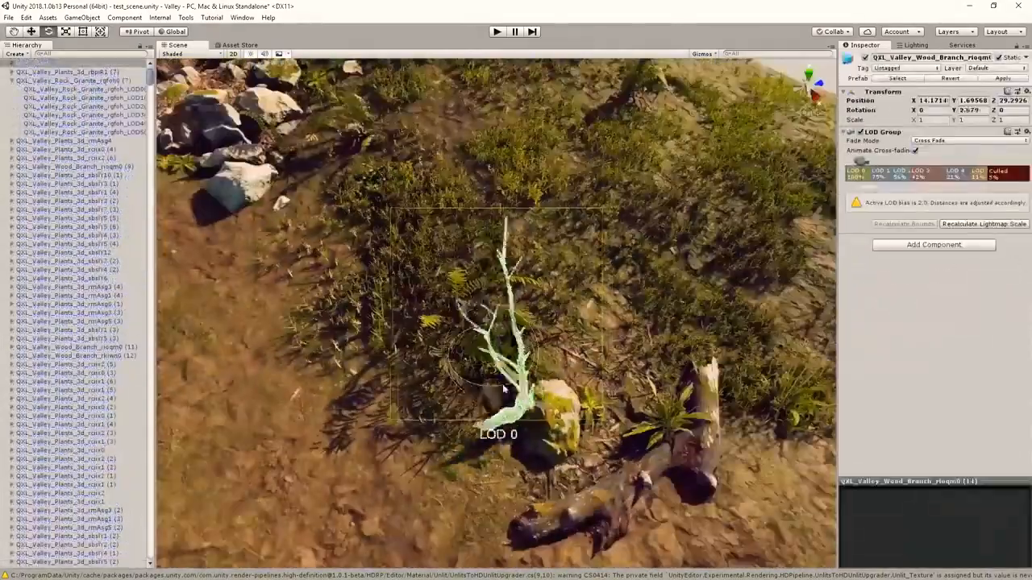
Step: Rotate the rioqm0 (14) wood branch beside the mossy rock
{"action": "left_click_drag", "start_coordinate": [504, 389], "coordinate": [475, 380]}
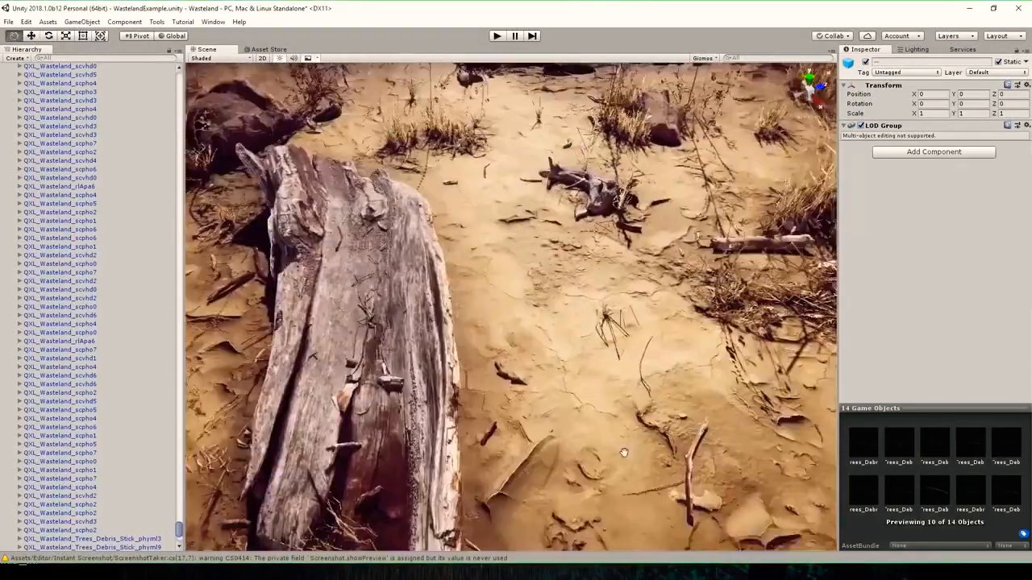
Step: Rotate the pcyeE0 (4) tree branch on the cracked sand to about 110 degrees around Y and adjust its position
{"action": "middle_click_drag", "start_coordinate": [624, 452], "coordinate": [664, 273]}
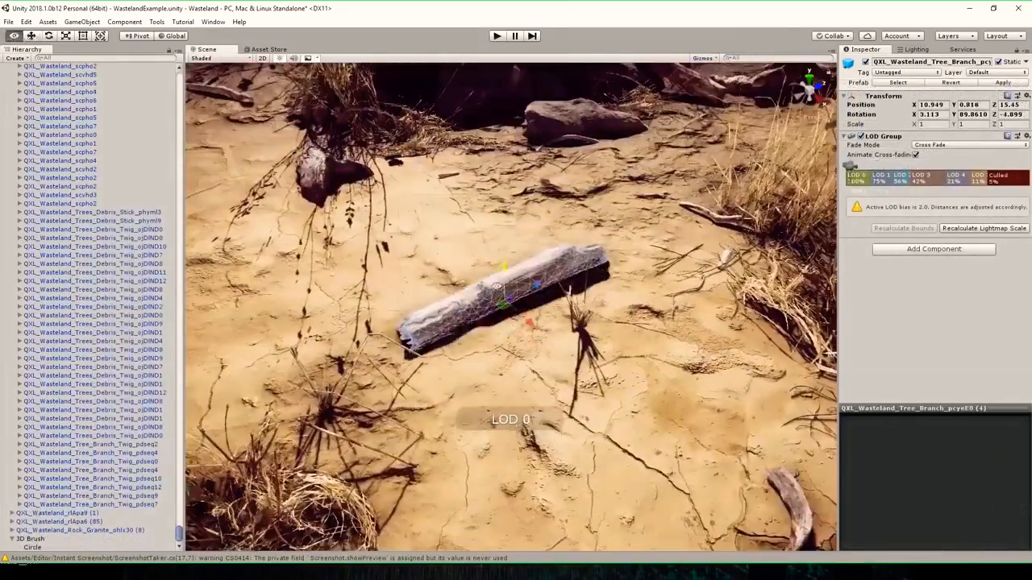
{"action": "left_click_drag", "start_coordinate": [497, 286], "coordinate": [507, 325], "text": "alt"}
{"action": "key", "text": "e"}
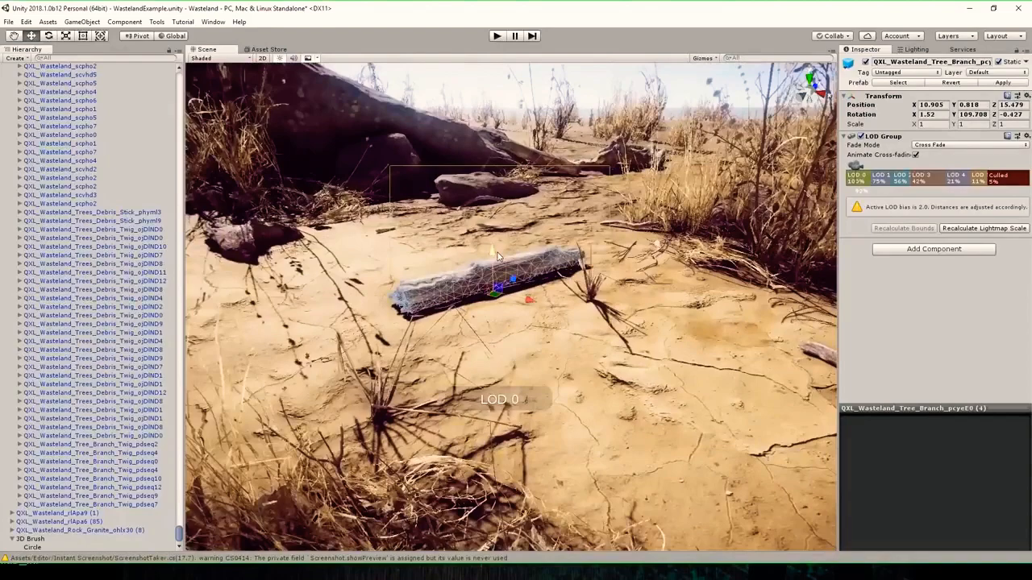
{"action": "left_click_drag", "start_coordinate": [497, 257], "coordinate": [498, 254]}
{"action": "mouse_move", "coordinate": [498, 254]}
{"action": "left_mouse_down", "text": "alt"}
{"action": "mouse_move", "coordinate": [522, 247]}
{"action": "mouse_move", "coordinate": [508, 253]}
{"action": "left_mouse_up", "text": "alt"}
{"action": "key", "text": "e"}
{"action": "key", "text": "w"}
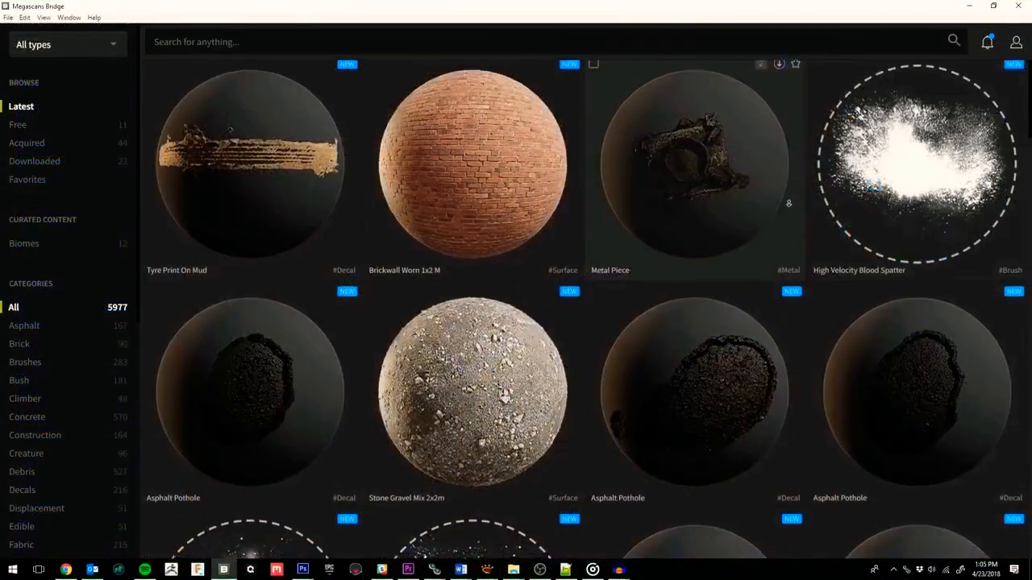
Step: Switch to Megascans Bridge and browse the latest surfaces, decals, plants and 3D assets in the library
{"action": "scroll", "coordinate": [790, 205], "scroll_direction": "down", "scroll_amount": 8}
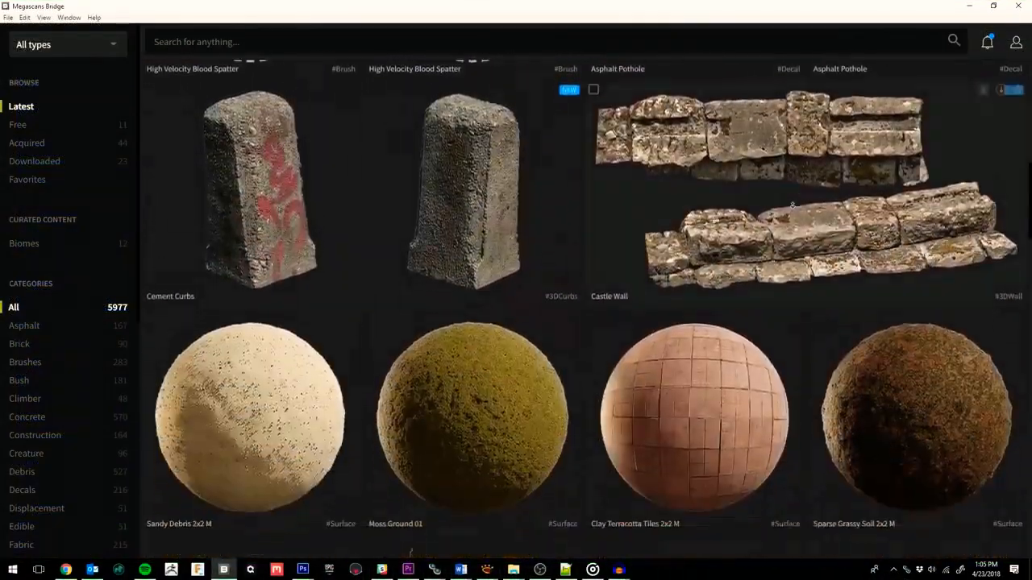
{"action": "scroll", "coordinate": [793, 206], "scroll_direction": "down", "scroll_amount": 5}
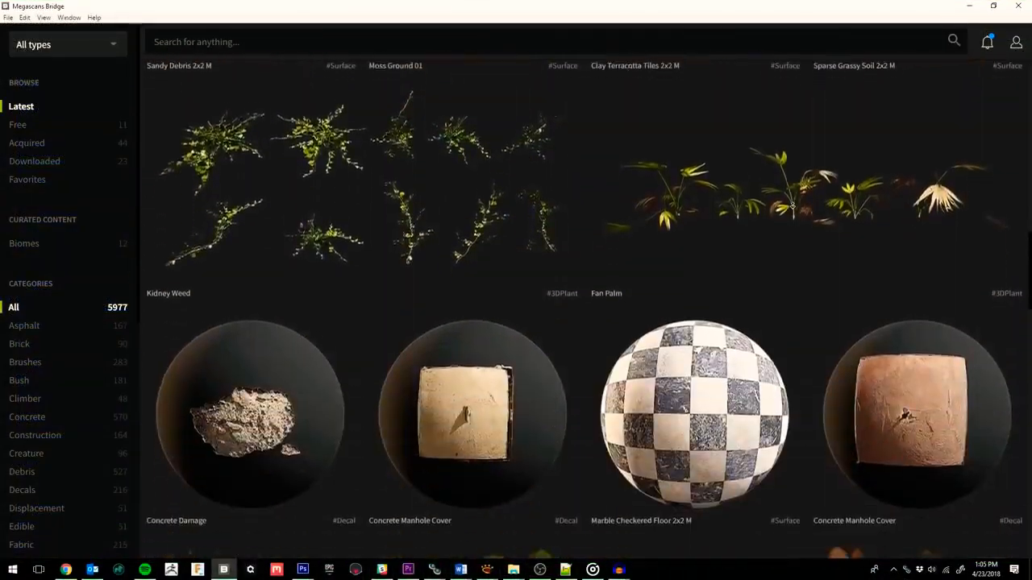
{"action": "scroll", "coordinate": [792, 205], "scroll_direction": "down", "scroll_amount": 5}
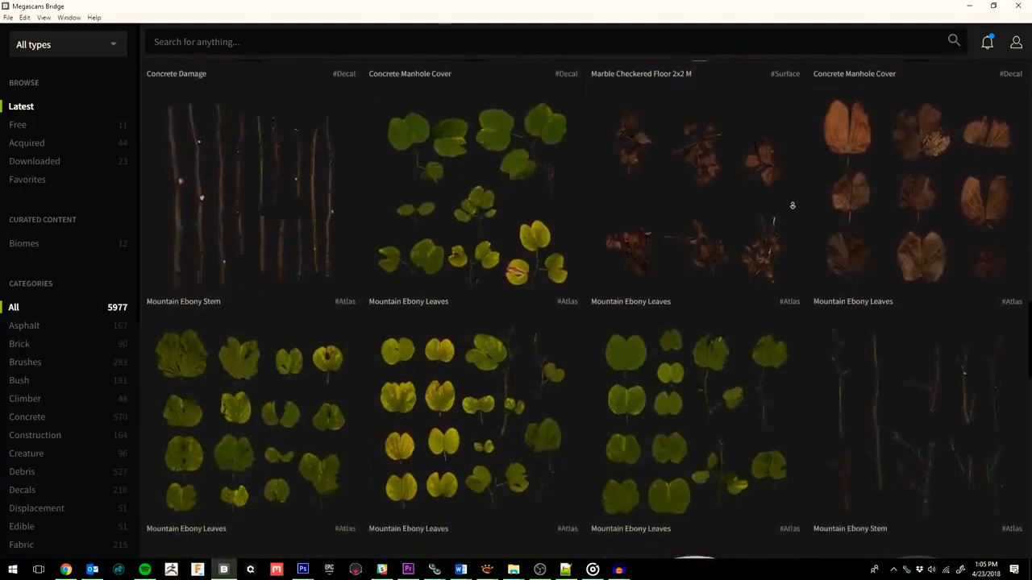
{"action": "scroll", "coordinate": [792, 206], "scroll_direction": "down", "scroll_amount": 5}
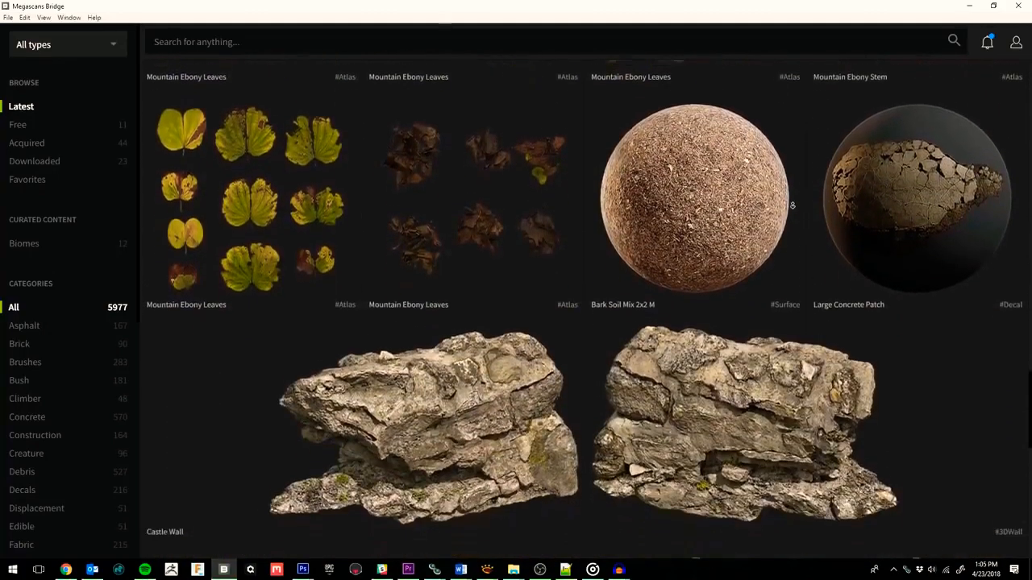
{"action": "scroll", "coordinate": [793, 205], "scroll_direction": "down", "scroll_amount": 5}
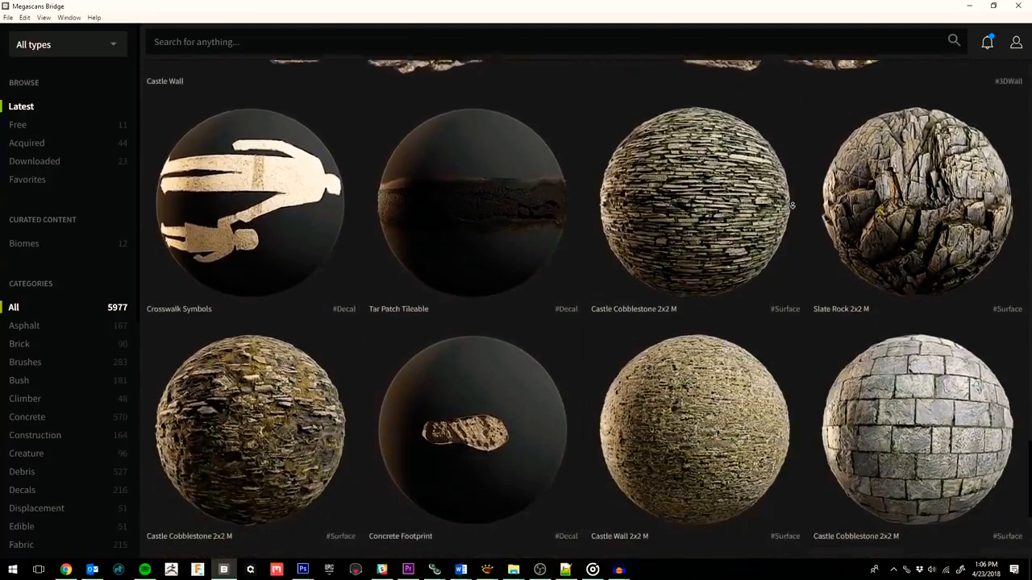
{"action": "scroll", "coordinate": [793, 206], "scroll_direction": "down", "scroll_amount": 3}
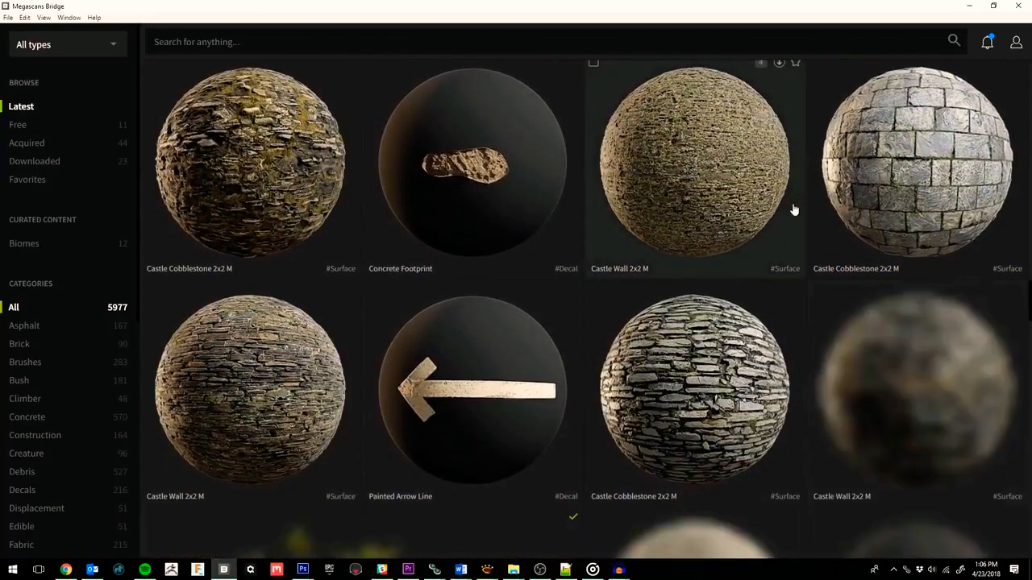
{"action": "scroll", "coordinate": [852, 342], "scroll_direction": "up", "scroll_amount": 12}
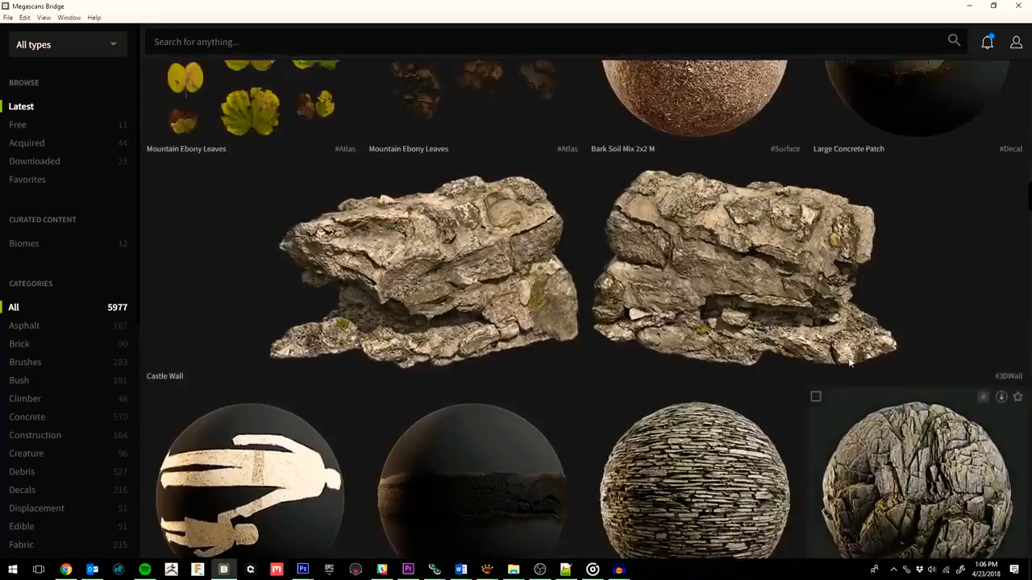
{"action": "scroll", "coordinate": [847, 368], "scroll_direction": "up", "scroll_amount": 15}
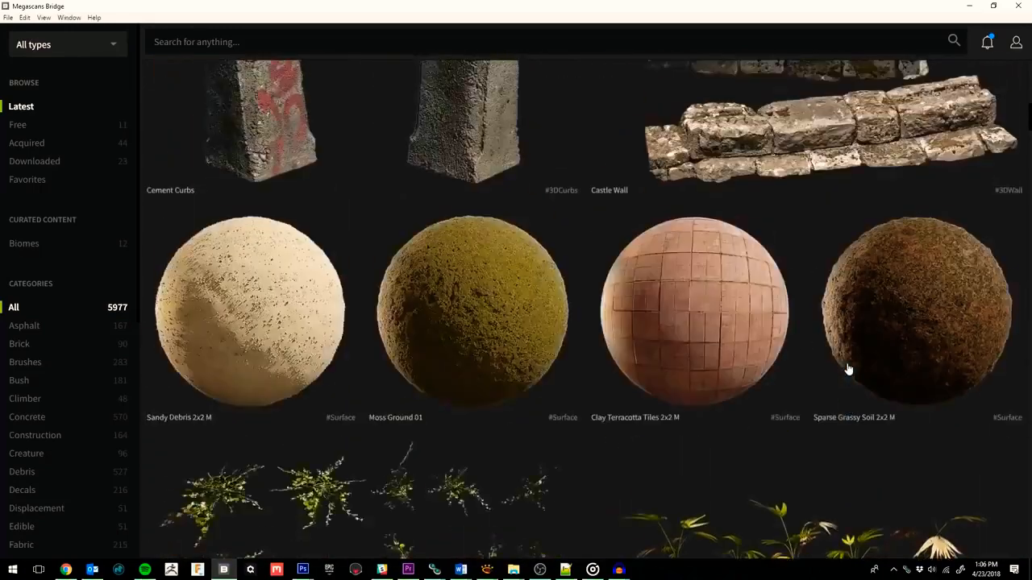
{"action": "scroll", "coordinate": [847, 369], "scroll_direction": "up", "scroll_amount": 2}
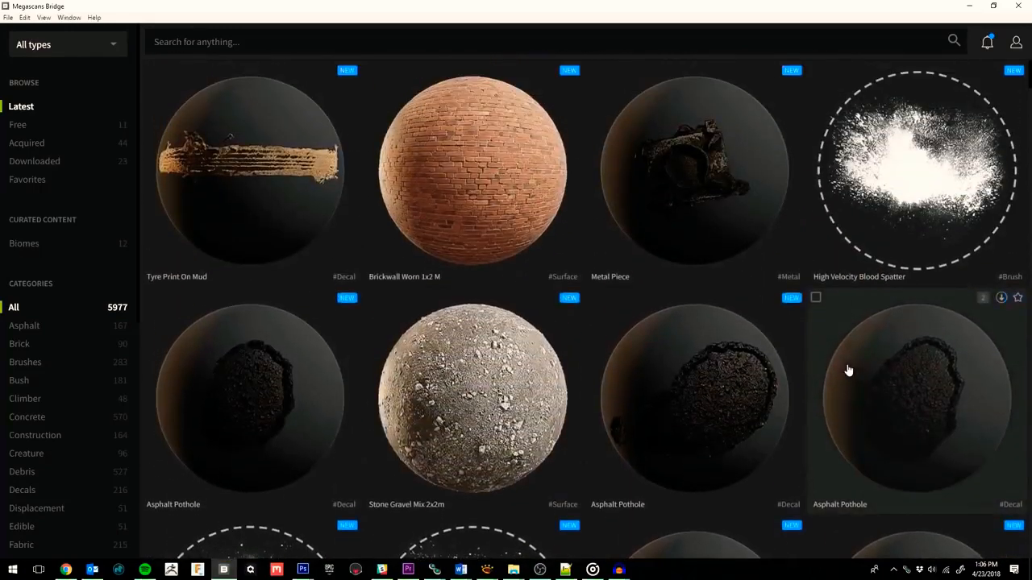
Step: Review the Megascans library path and thumbnail size in the settings and save them
{"action": "left_click", "coordinate": [25, 18]}
{"action": "left_click", "coordinate": [43, 31]}
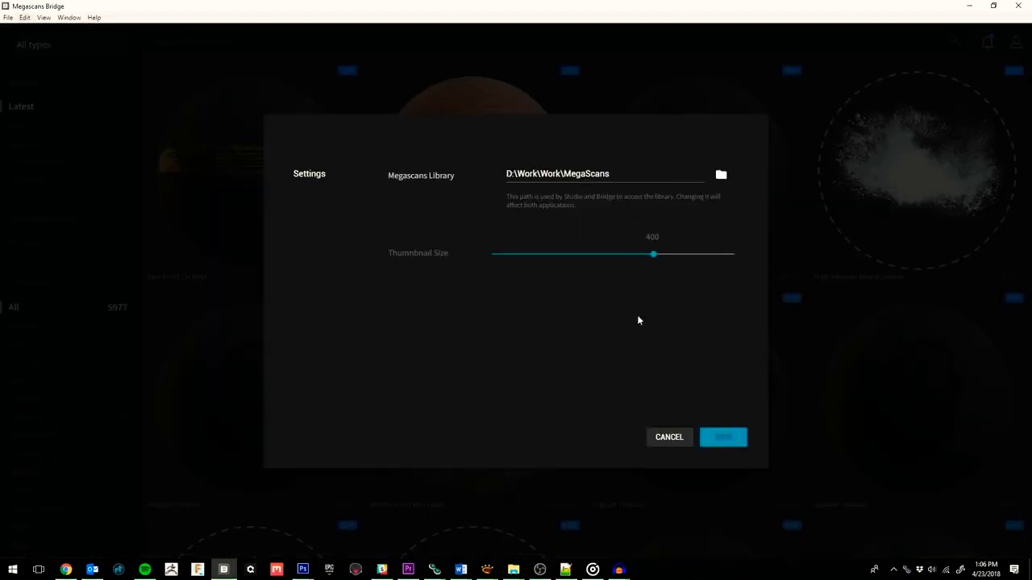
{"action": "left_click", "coordinate": [726, 438]}
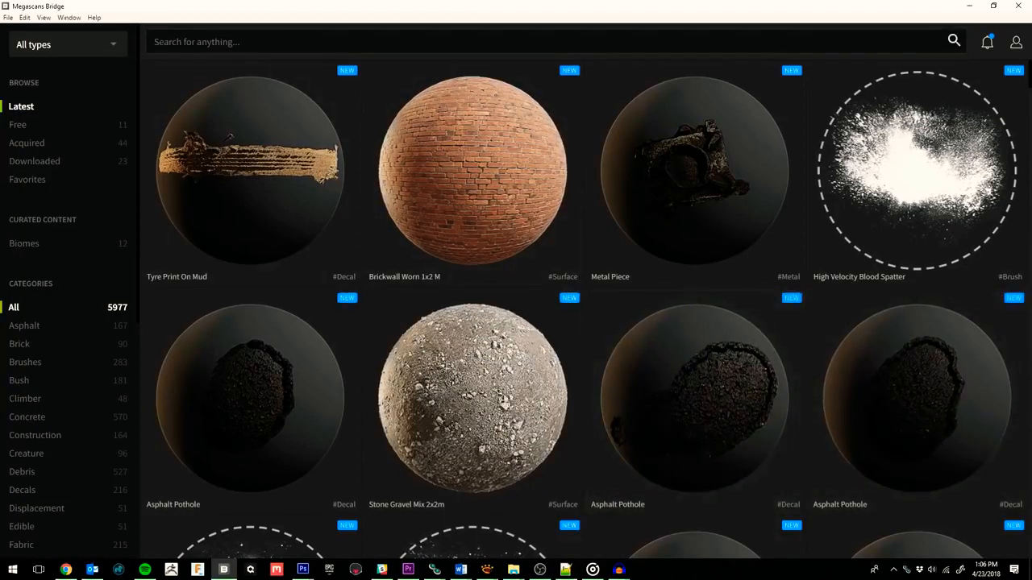
Step: Search the Megascans library for "Rocks 3D" and browse the sandstone, granite, mossy and sharp rock assets
{"action": "type", "text": "Ro"}
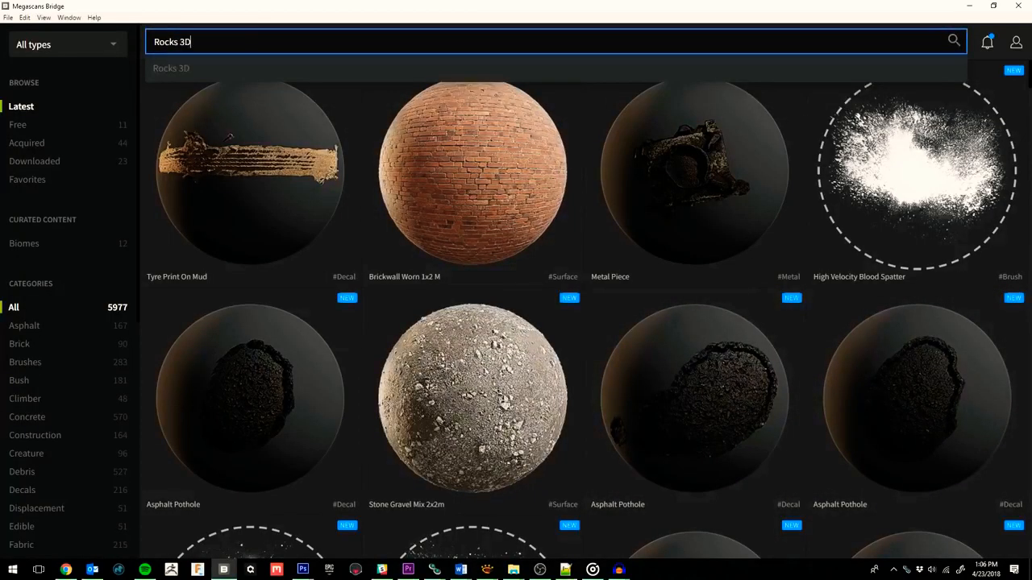
{"action": "type", "text": "cks 3D"}
{"action": "key", "text": "Return"}
{"action": "scroll", "coordinate": [271, 105], "scroll_direction": "down", "scroll_amount": 1}
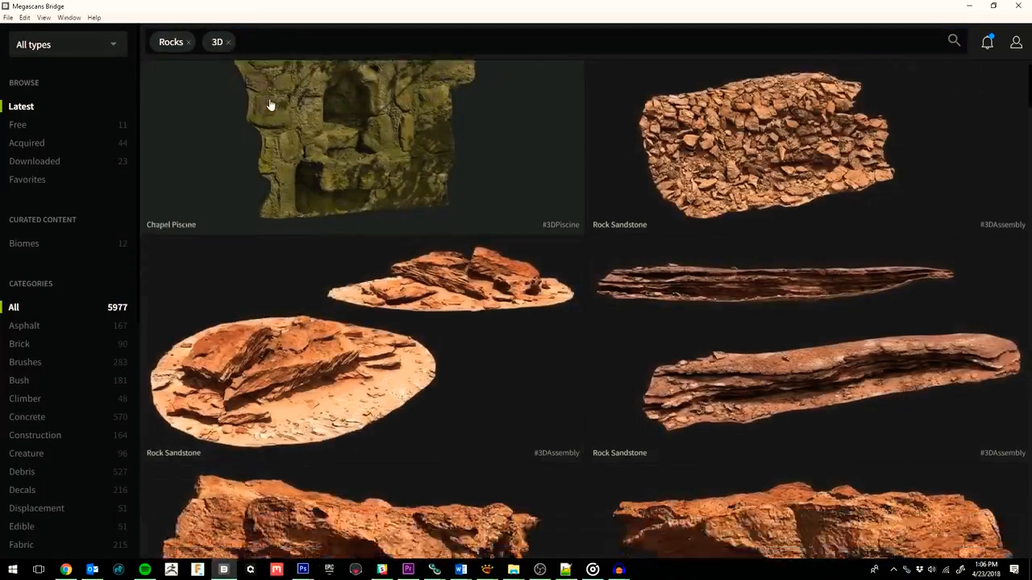
{"action": "scroll", "coordinate": [327, 252], "scroll_direction": "down", "scroll_amount": 10}
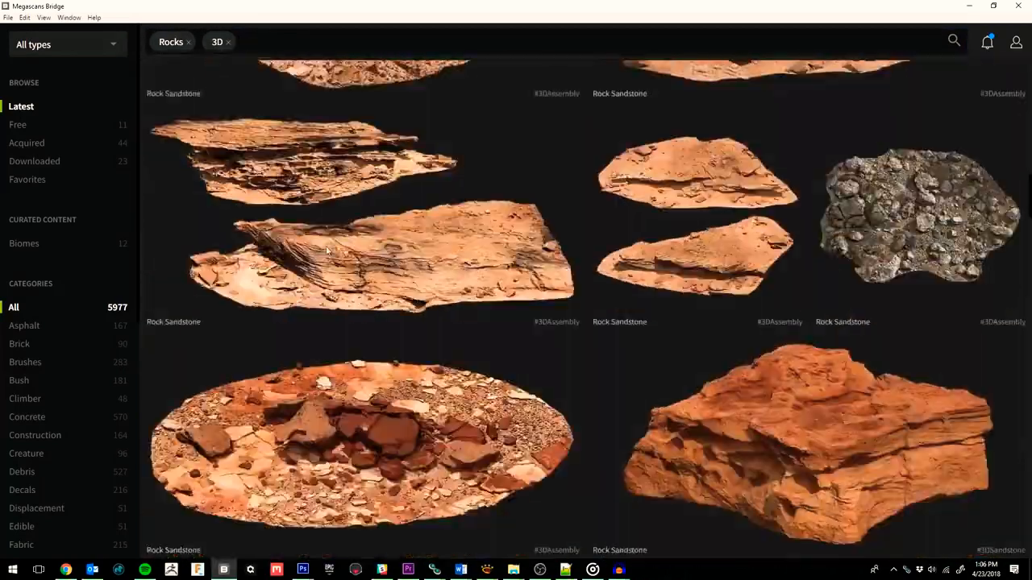
{"action": "scroll", "coordinate": [326, 252], "scroll_direction": "down", "scroll_amount": 10}
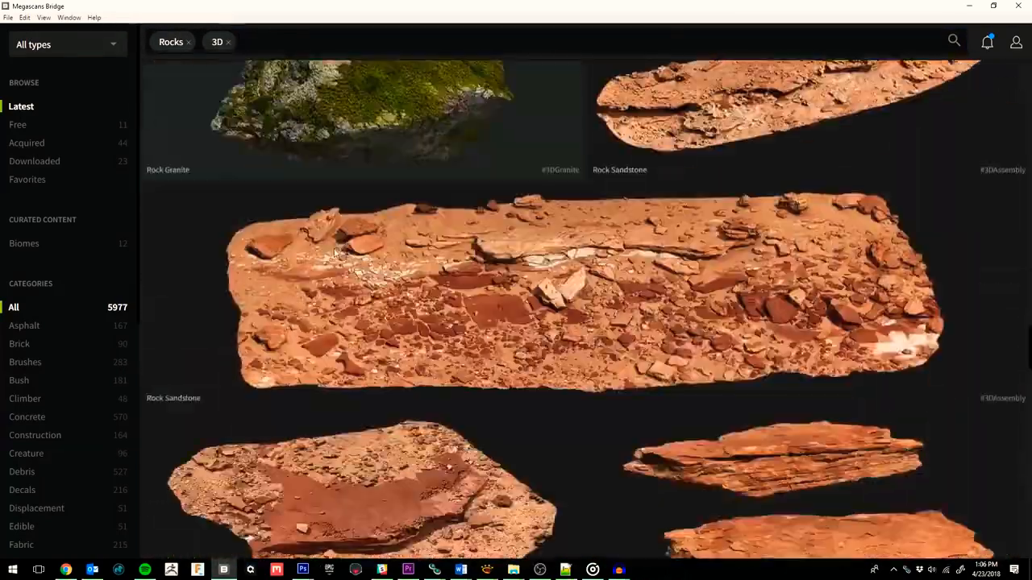
{"action": "scroll", "coordinate": [337, 252], "scroll_direction": "down", "scroll_amount": 10}
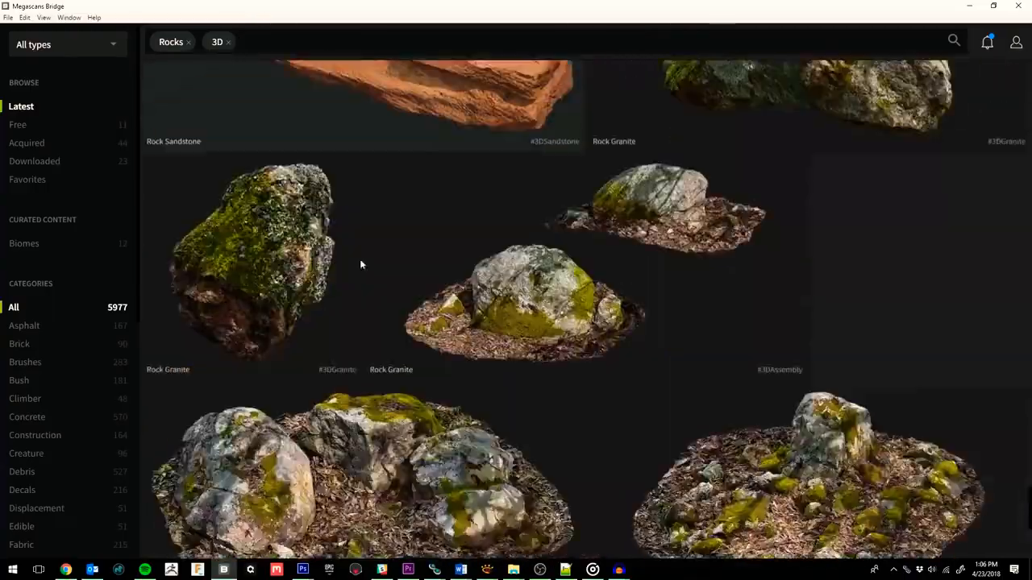
{"action": "scroll", "coordinate": [363, 262], "scroll_direction": "down", "scroll_amount": 10}
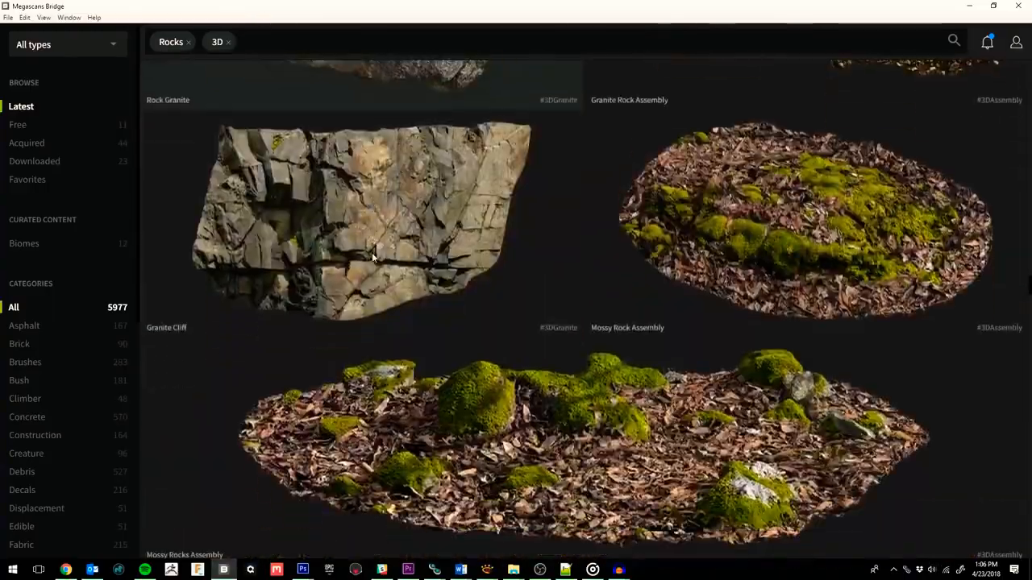
{"action": "scroll", "coordinate": [372, 256], "scroll_direction": "down", "scroll_amount": 10}
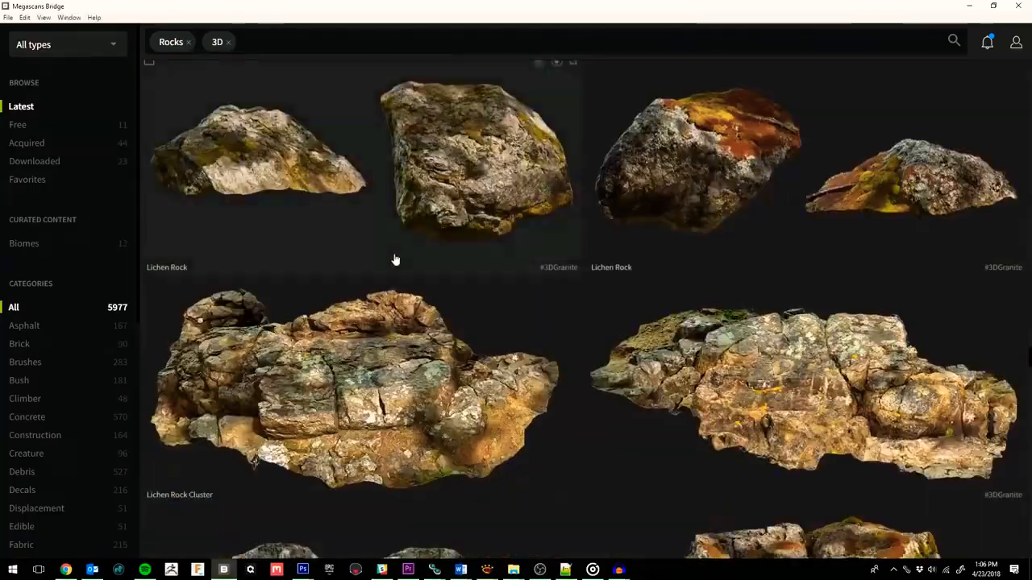
{"action": "scroll", "coordinate": [395, 260], "scroll_direction": "down", "scroll_amount": 10}
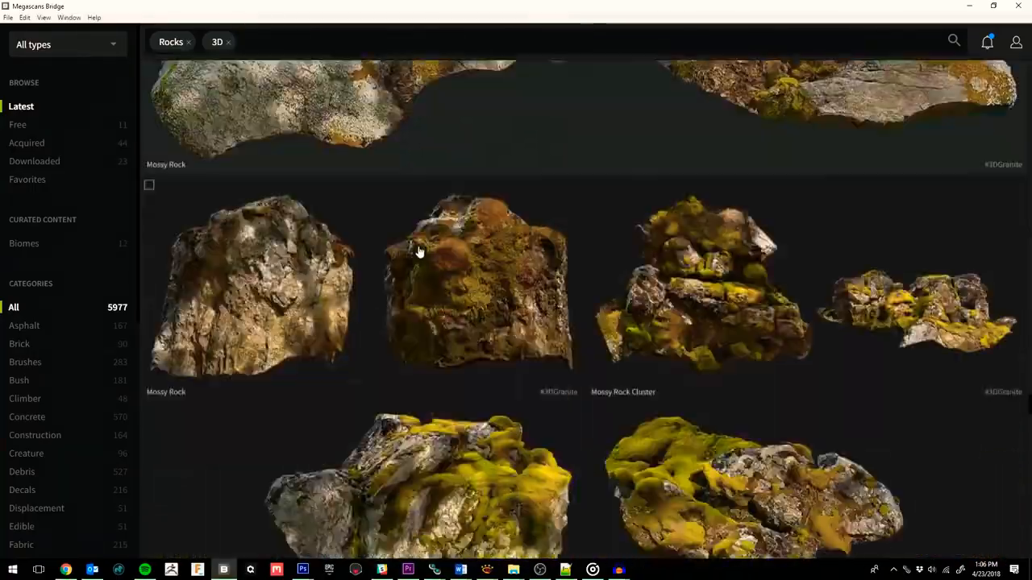
{"action": "scroll", "coordinate": [419, 252], "scroll_direction": "down", "scroll_amount": 10}
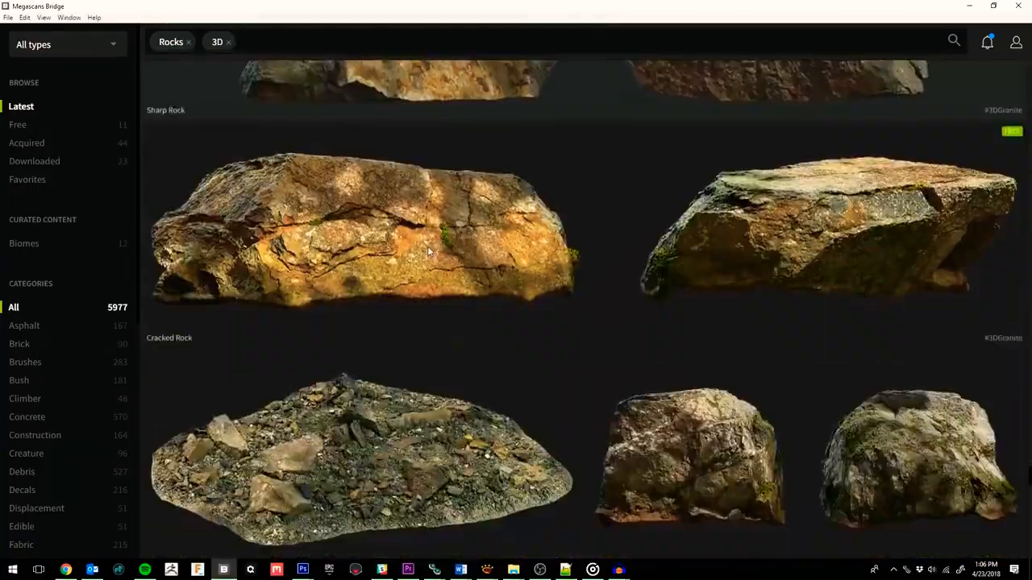
{"action": "scroll", "coordinate": [428, 251], "scroll_direction": "up", "scroll_amount": 3}
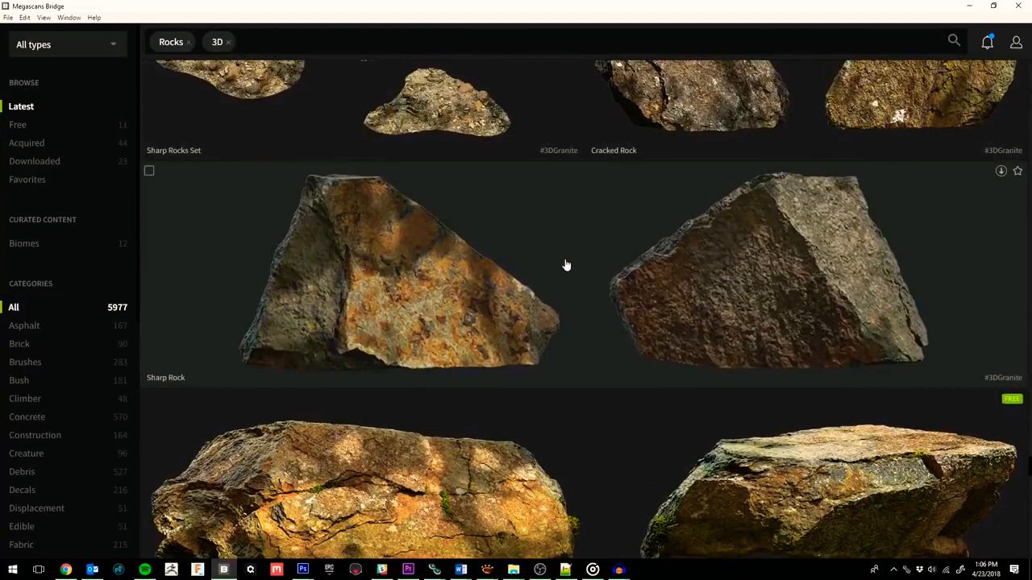
Step: Open the Sharp Rock asset's details and review its download resolution, mesh format, LOD and texture map settings
{"action": "left_click", "coordinate": [566, 266]}
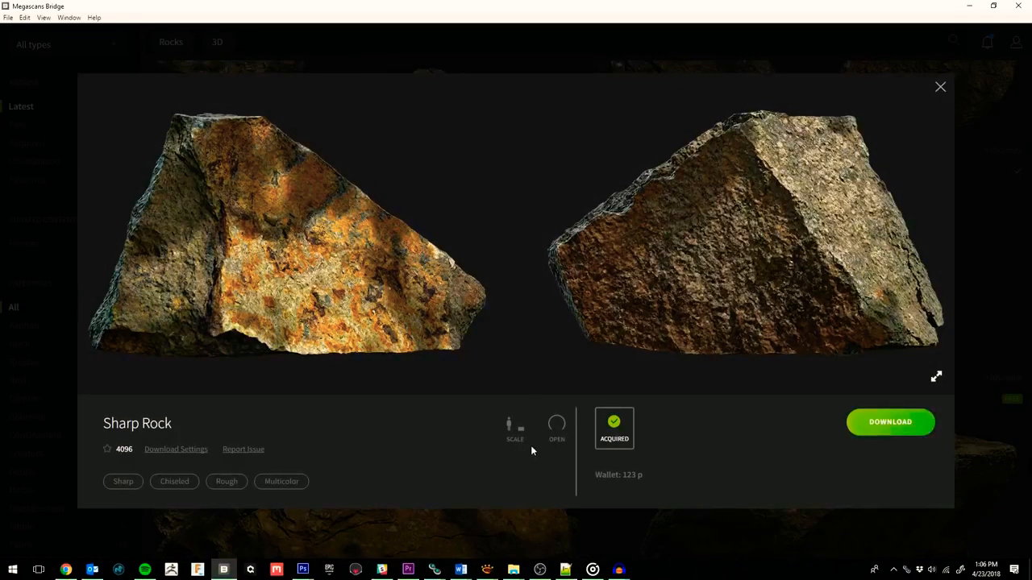
{"action": "left_click", "coordinate": [178, 449]}
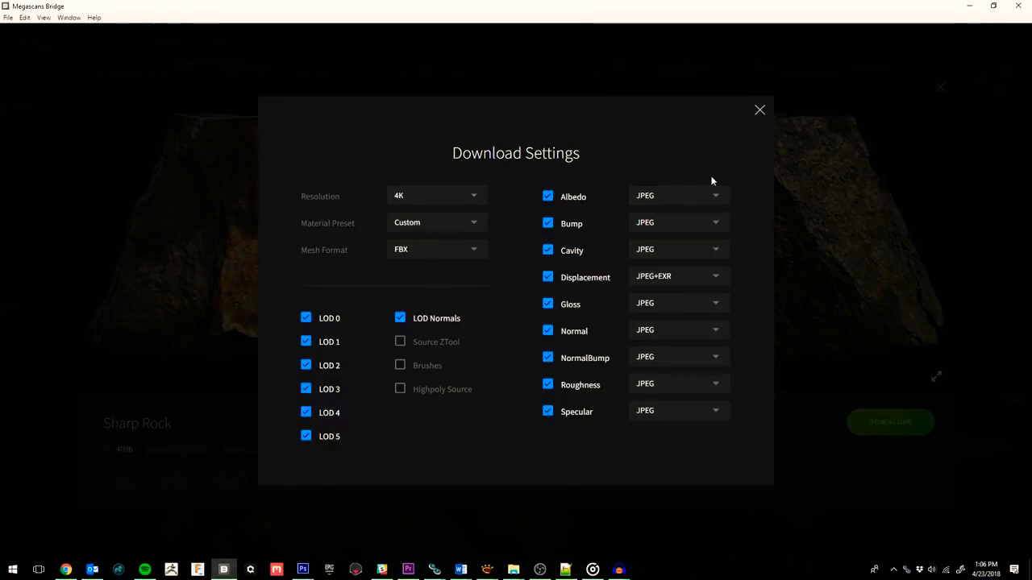
{"action": "left_click", "coordinate": [760, 110]}
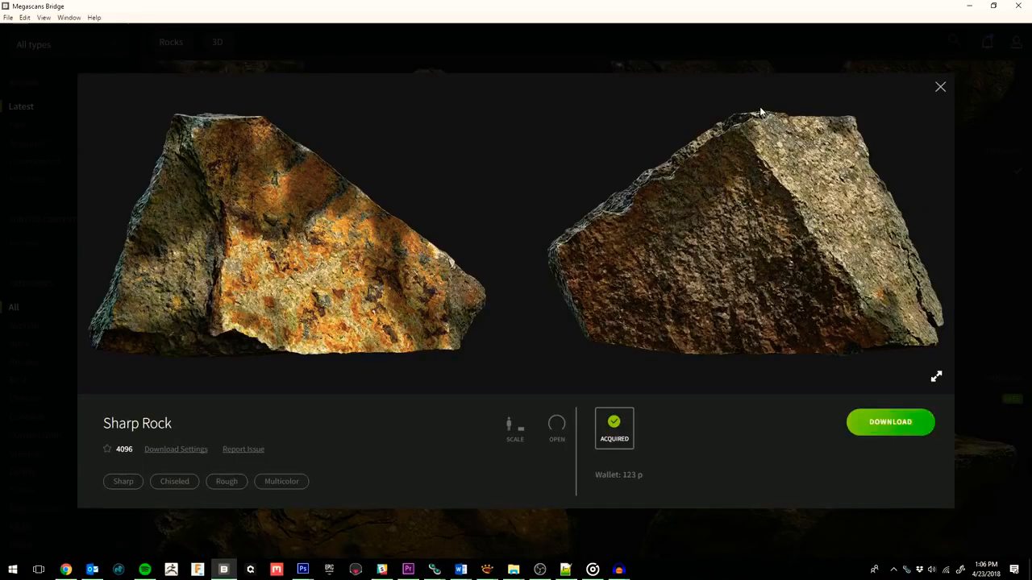
Step: Download the Sharp Rock asset and set the target application in its export settings to Unity
{"action": "left_click", "coordinate": [902, 428]}
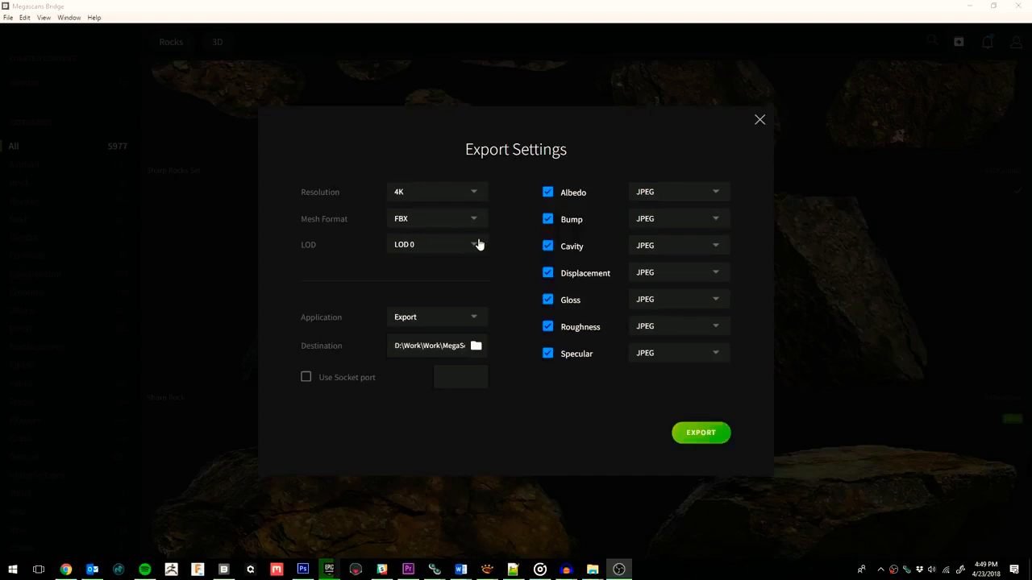
{"action": "left_click", "coordinate": [475, 319]}
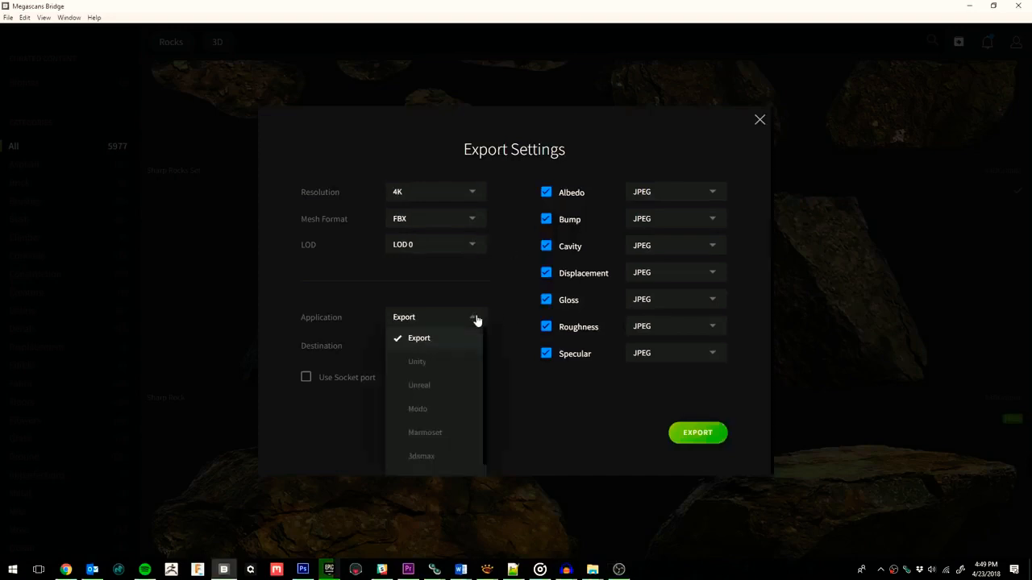
{"action": "left_click", "coordinate": [429, 363]}
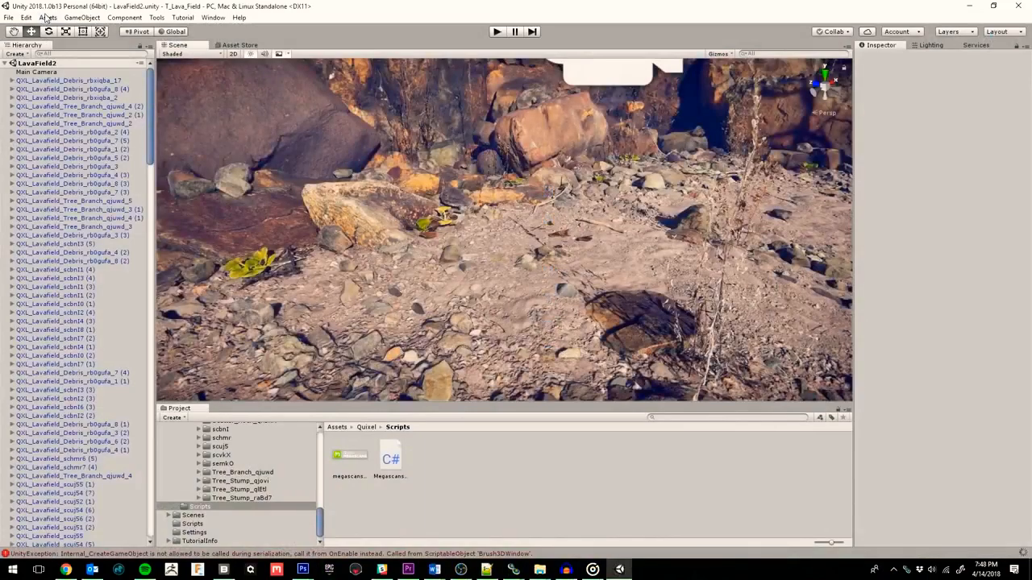
Step: Switch to the LavaField2 scene in Unity and import the custom package Megascans_Importer_HD_V0.5b.unitypackage with its new scripts
{"action": "left_click", "coordinate": [47, 18]}
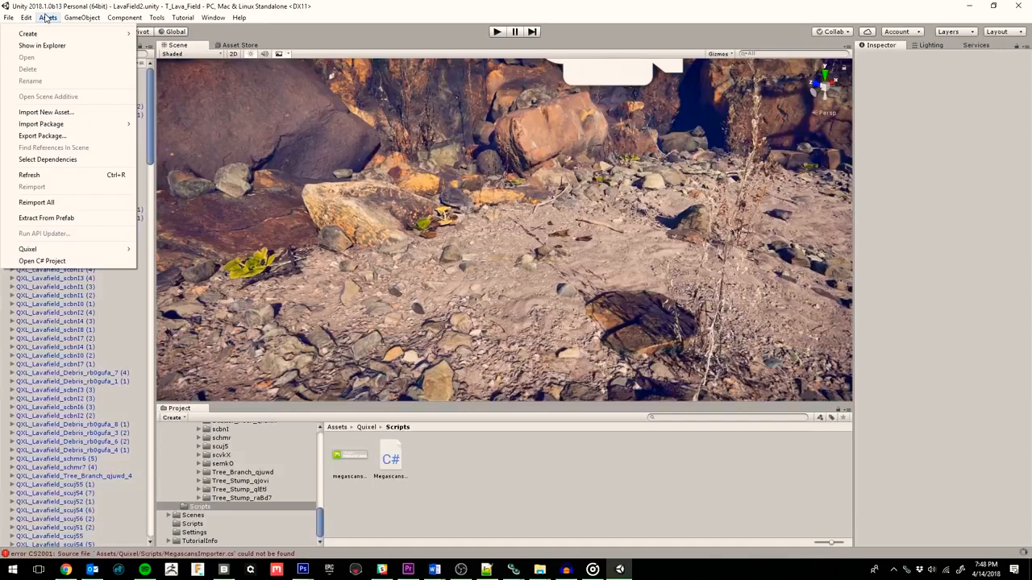
{"action": "mouse_move", "coordinate": [65, 123]}
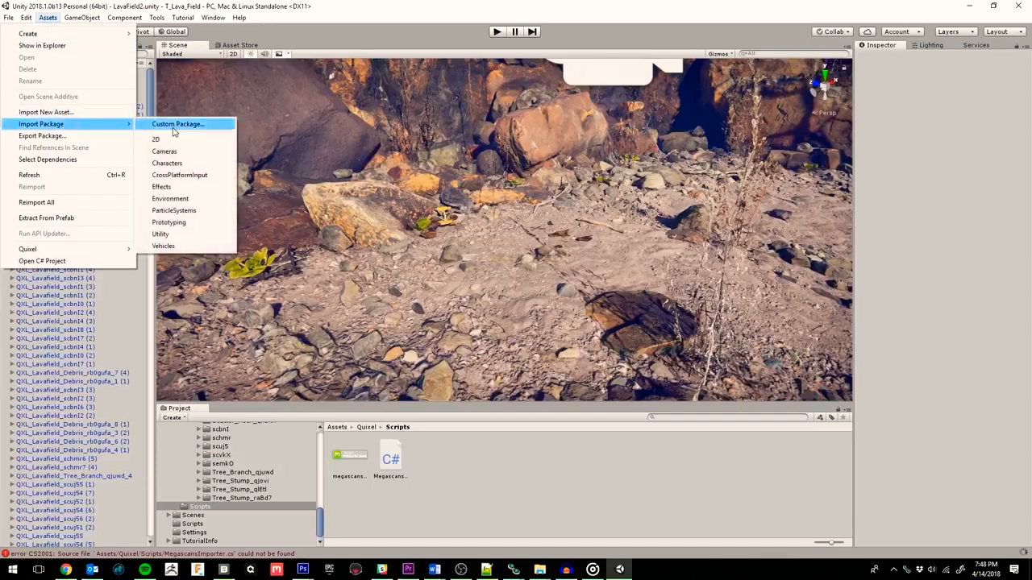
{"action": "left_click", "coordinate": [174, 125]}
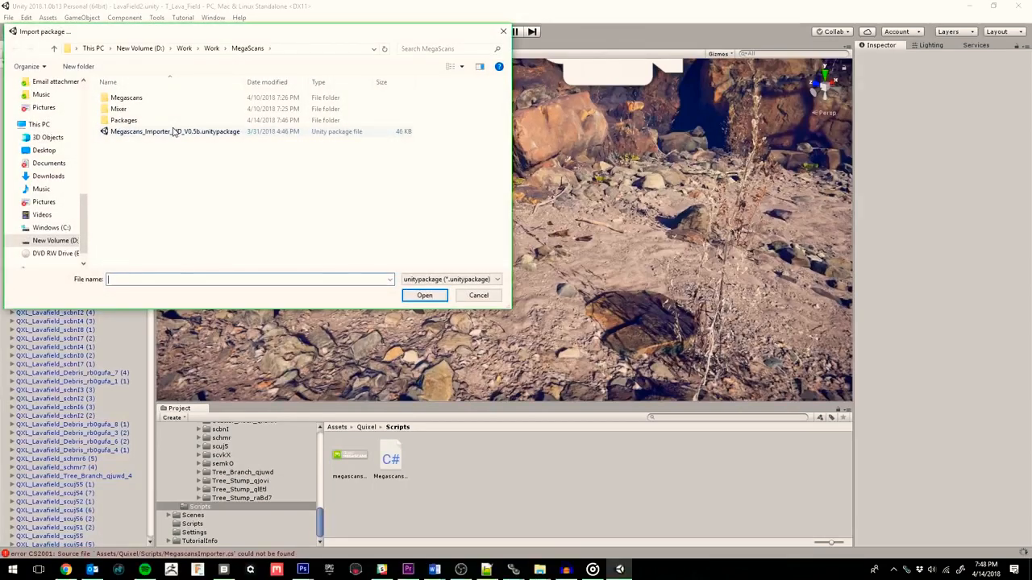
{"action": "left_click", "coordinate": [170, 133]}
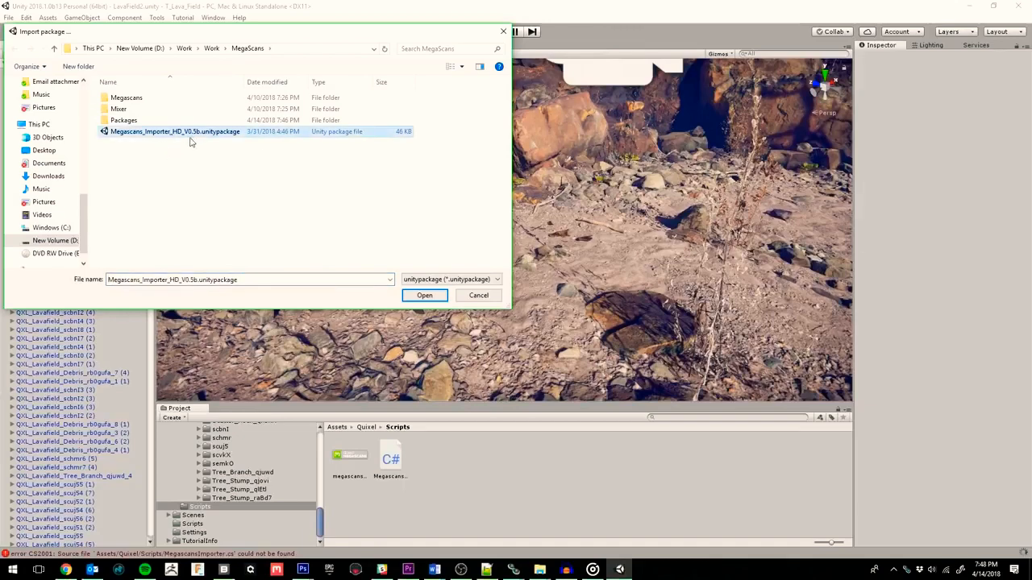
{"action": "double_click", "coordinate": [195, 133]}
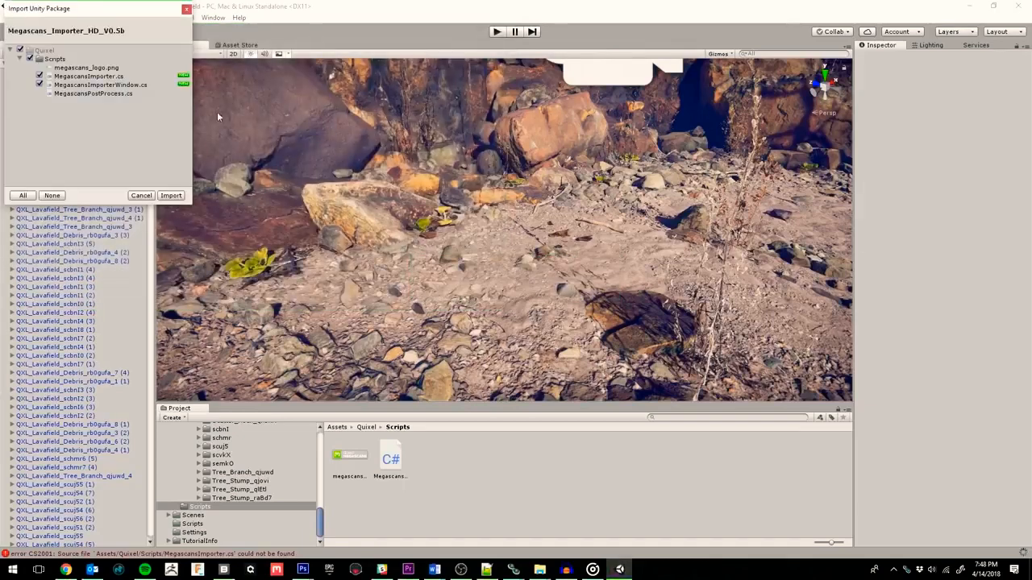
{"action": "left_click", "coordinate": [171, 196]}
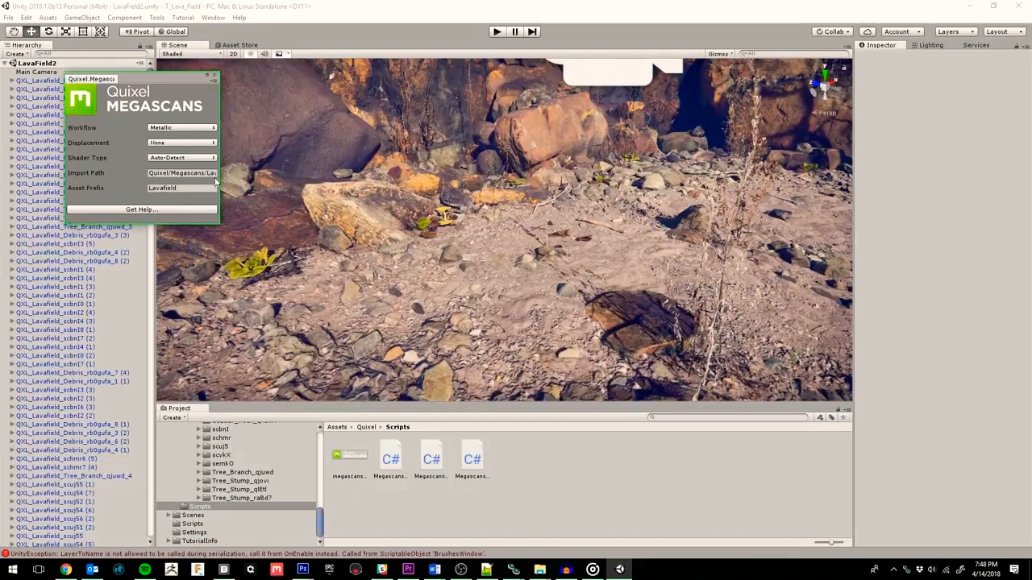
Step: Review the import path and asset prefix in the Quixel Megascans importer settings and close them
{"action": "left_click", "coordinate": [200, 173]}
{"action": "left_click", "coordinate": [201, 187]}
{"action": "left_click", "coordinate": [205, 173]}
{"action": "left_click", "coordinate": [201, 189]}
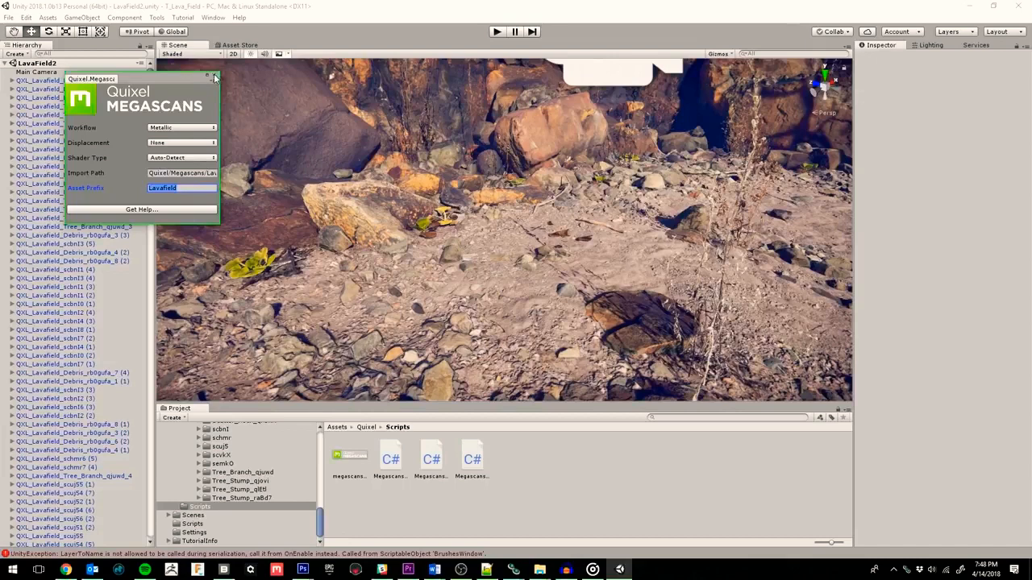
{"action": "left_click", "coordinate": [215, 78]}
Step: Import Rock_Granite_rbvvq.qxl from the Rock_Granite_rbvvq_ms folder in File Explorer into the Unity project's assets
{"action": "left_click", "coordinate": [540, 569]}
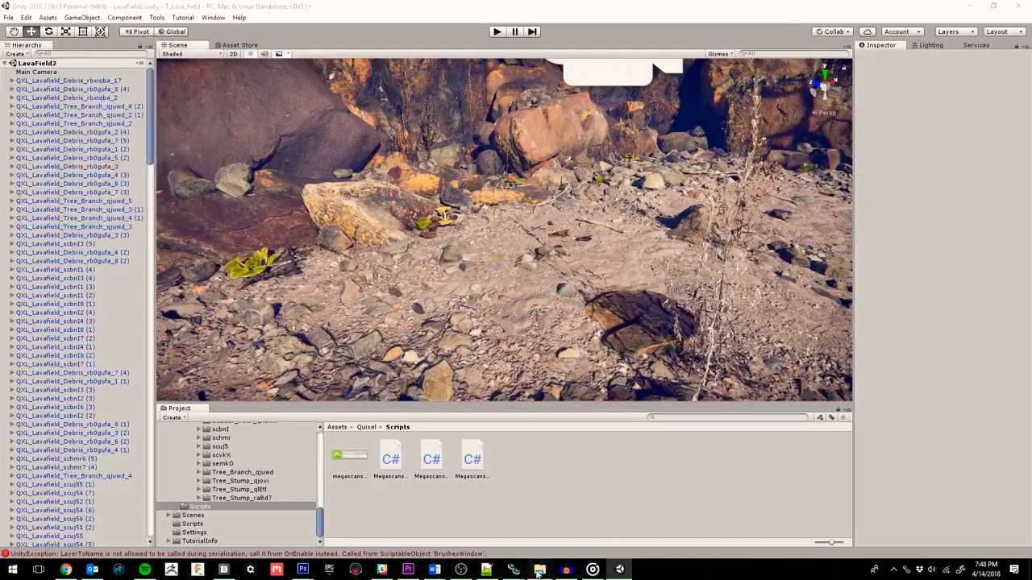
{"action": "left_click", "coordinate": [574, 520]}
{"action": "scroll", "coordinate": [237, 478], "scroll_direction": "up", "scroll_amount": 15}
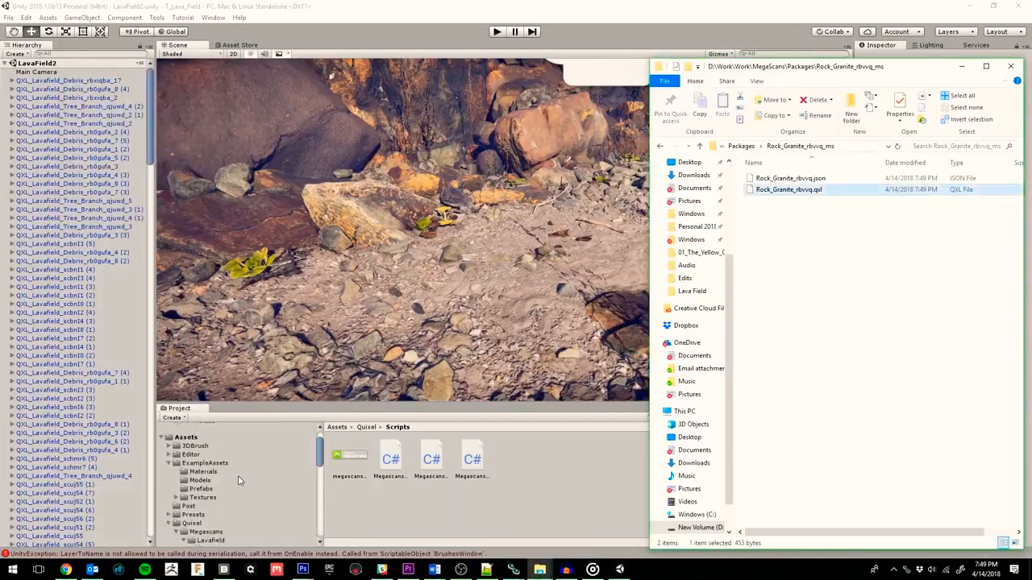
{"action": "left_click_drag", "start_coordinate": [848, 189], "coordinate": [187, 473]}
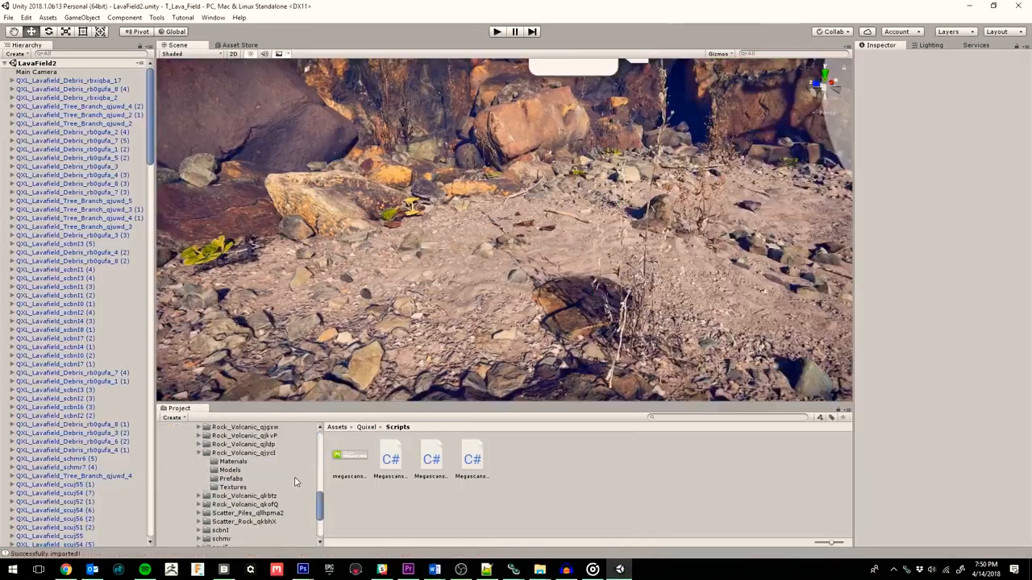
Step: Find the prefab of the imported Rock_Granite_rbvvq asset and place it on the gravel ground in the lava field scene
{"action": "scroll", "coordinate": [294, 483], "scroll_direction": "down", "scroll_amount": 2}
{"action": "scroll", "coordinate": [288, 511], "scroll_direction": "up", "scroll_amount": 6}
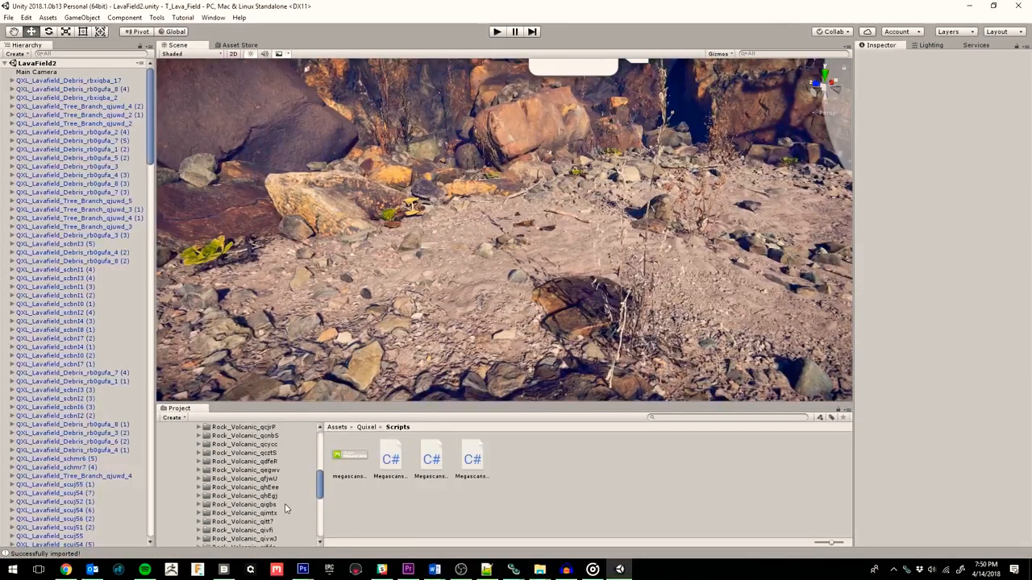
{"action": "scroll", "coordinate": [284, 508], "scroll_direction": "up", "scroll_amount": 4}
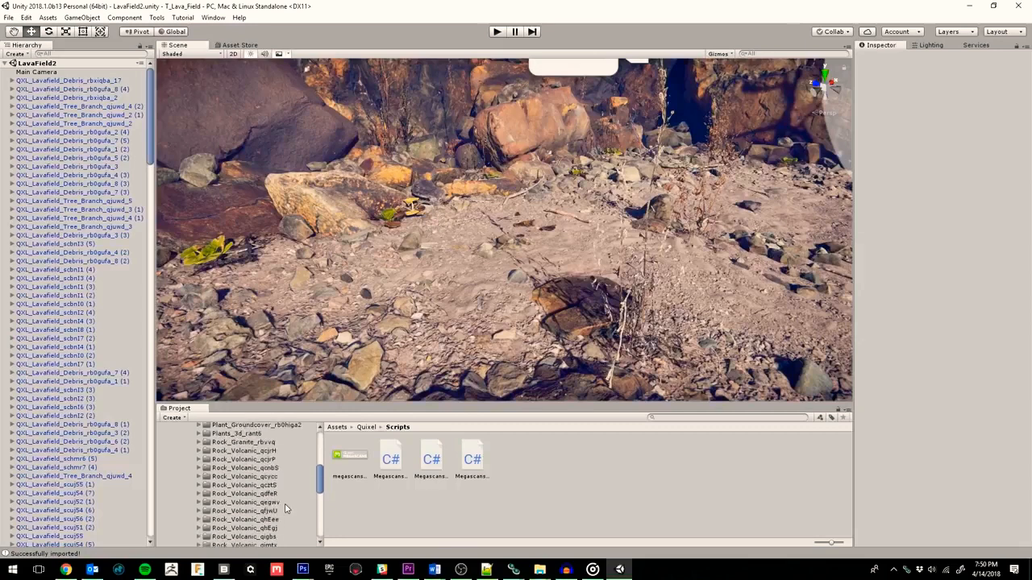
{"action": "left_click", "coordinate": [266, 476]}
{"action": "double_click", "coordinate": [431, 459]}
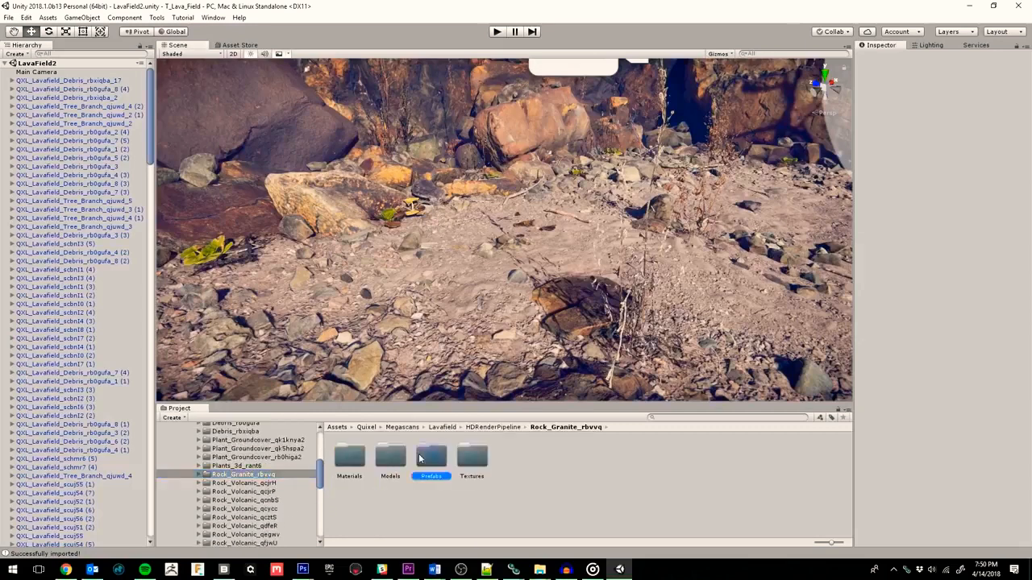
{"action": "left_click_drag", "start_coordinate": [348, 464], "coordinate": [431, 280]}
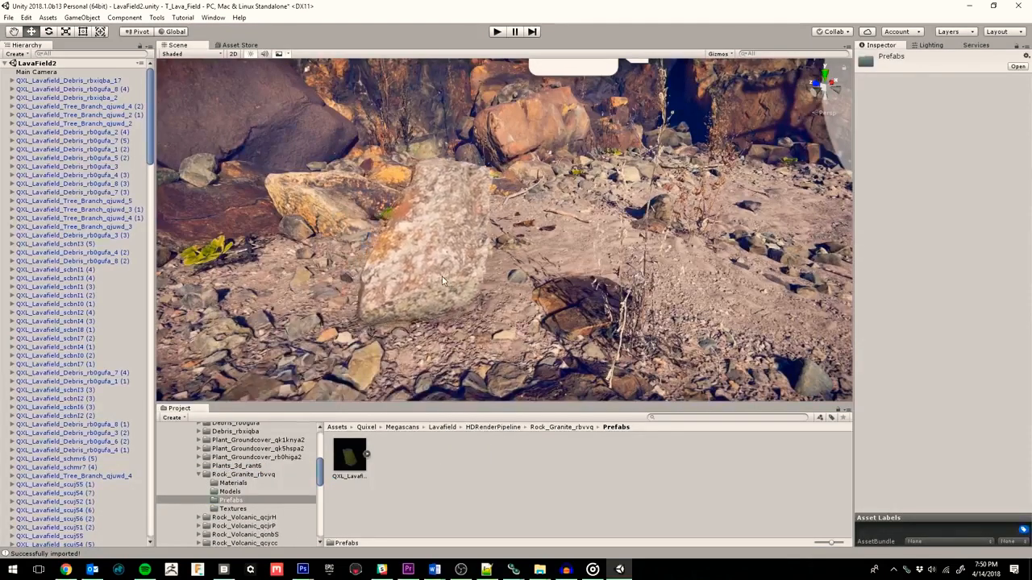
Step: Frame the placed granite rock in the scene and rescale it
{"action": "key", "text": "f"}
{"action": "left_click_drag", "start_coordinate": [756, 143], "coordinate": [513, 274], "text": "alt"}
{"action": "key", "text": "e"}
{"action": "key", "text": "f"}
{"action": "key", "text": "w"}
{"action": "key", "text": "r"}
{"action": "left_click_drag", "start_coordinate": [510, 208], "coordinate": [564, 81]}
{"action": "key", "text": "f"}
{"action": "key", "text": "w"}
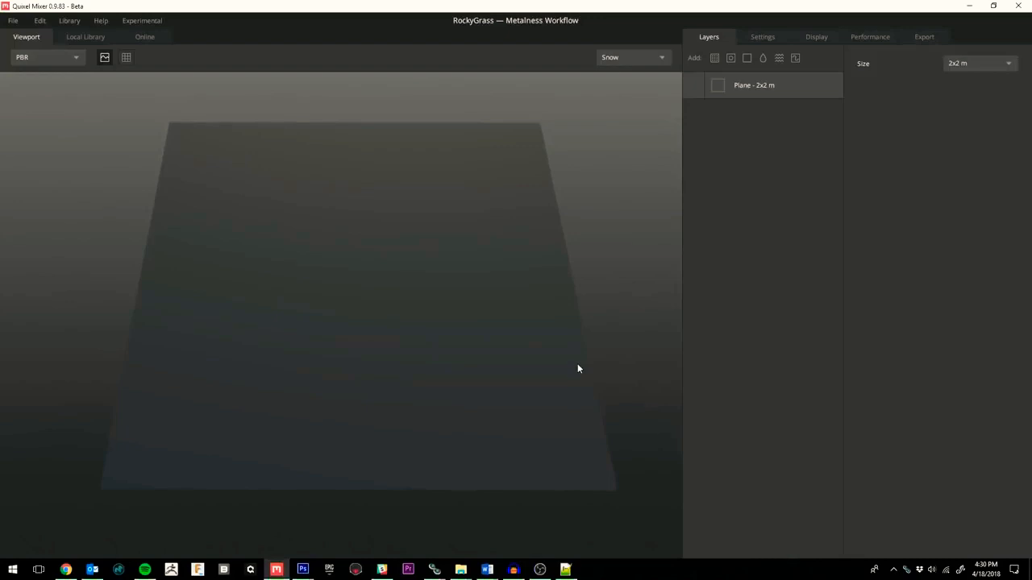
Step: Switch to Quixel Mixer and add two different Grass Wild surface layers above the 2x2 m plane of the RockyGrass mix
{"action": "left_click_drag", "start_coordinate": [577, 363], "coordinate": [579, 375]}
{"action": "left_click", "coordinate": [715, 58]}
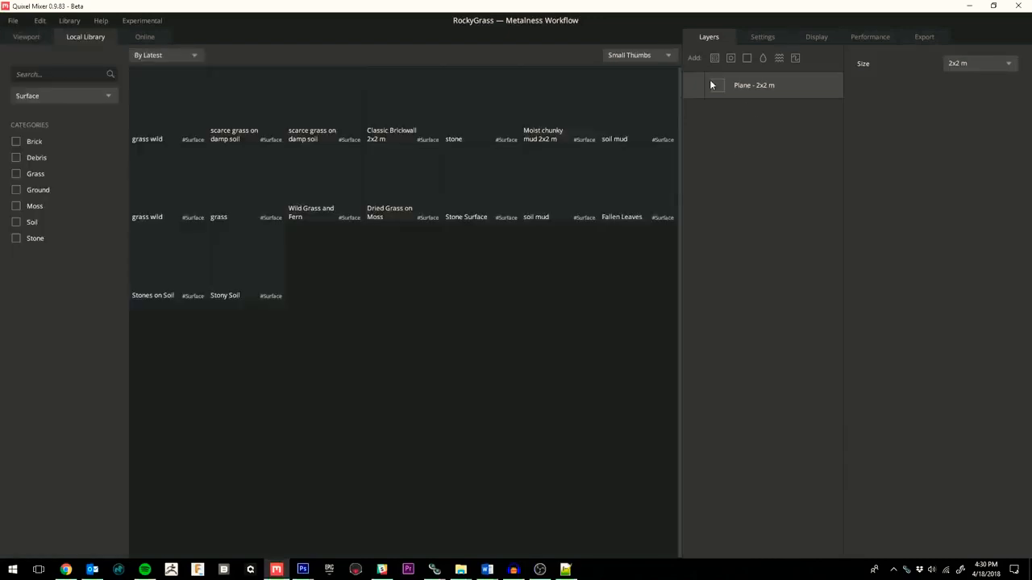
{"action": "left_click", "coordinate": [159, 106]}
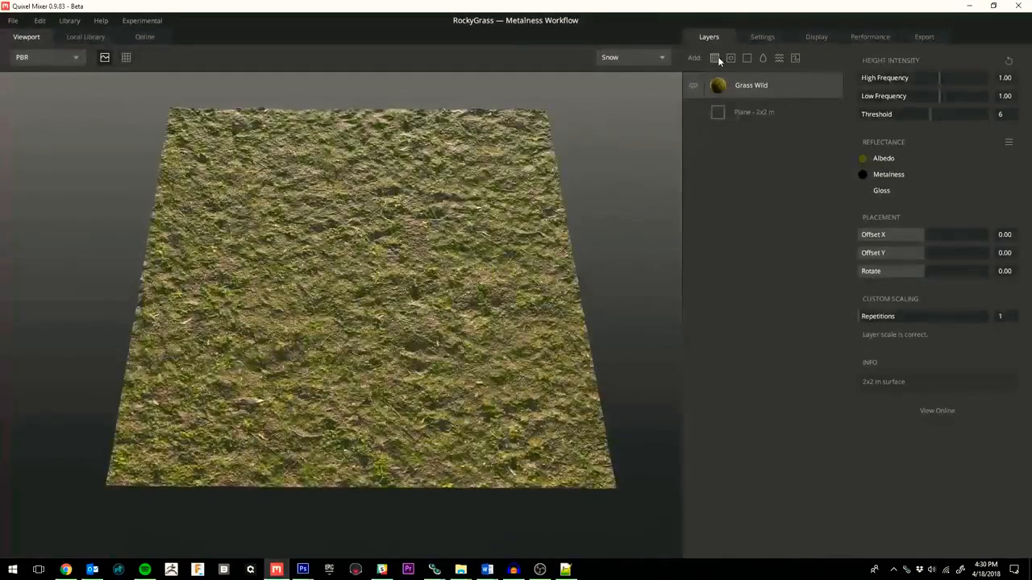
{"action": "left_click", "coordinate": [716, 58]}
{"action": "left_click", "coordinate": [164, 180]}
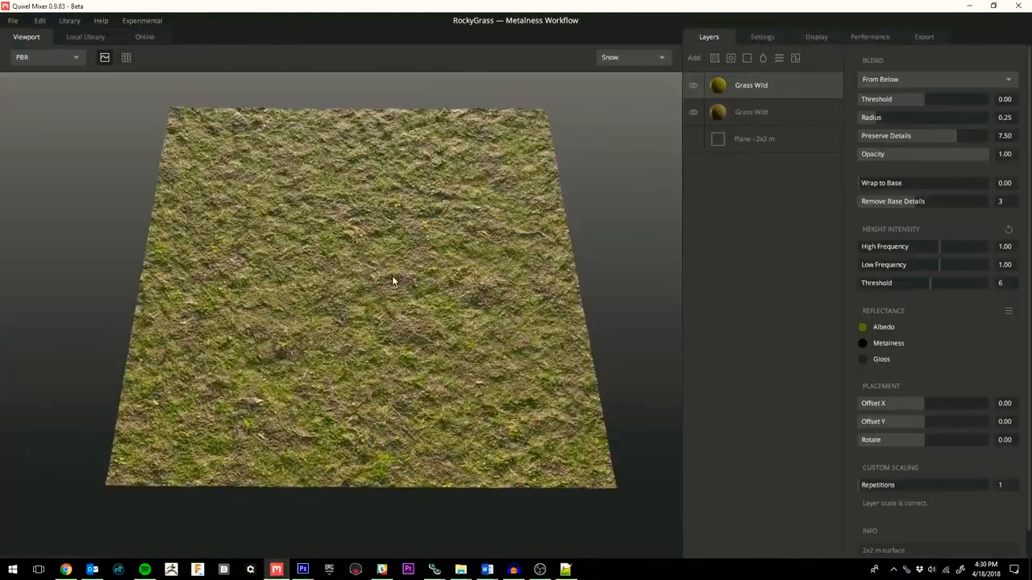
{"action": "scroll", "coordinate": [395, 283], "scroll_direction": "up", "scroll_amount": 5}
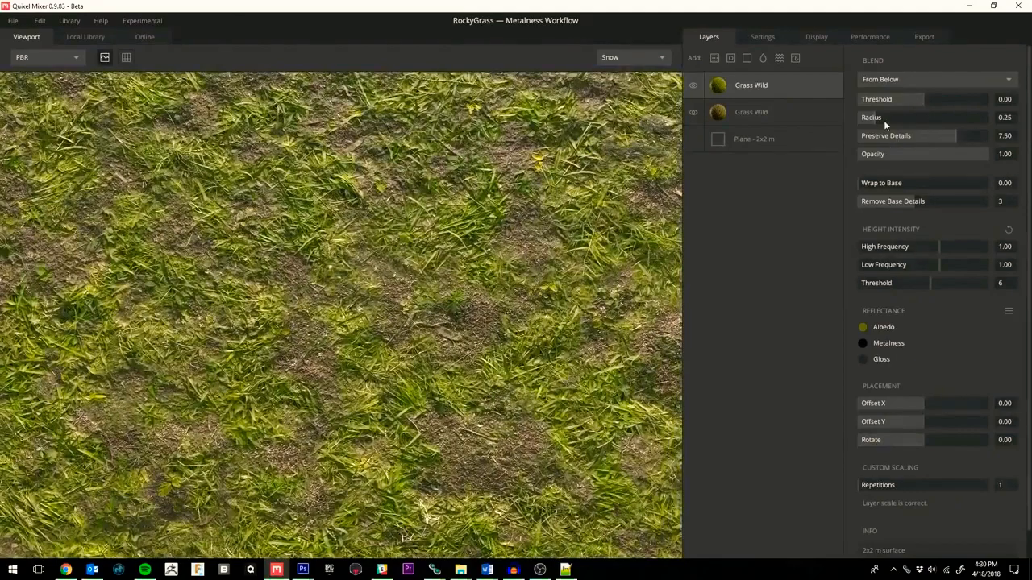
Step: Set the blend threshold of the upper Grass Wild layer to -0.01 and check the blend across the plane
{"action": "mouse_move", "coordinate": [924, 100]}
{"action": "left_mouse_down"}
{"action": "mouse_move", "coordinate": [913, 99]}
{"action": "mouse_move", "coordinate": [923, 95]}
{"action": "left_mouse_up"}
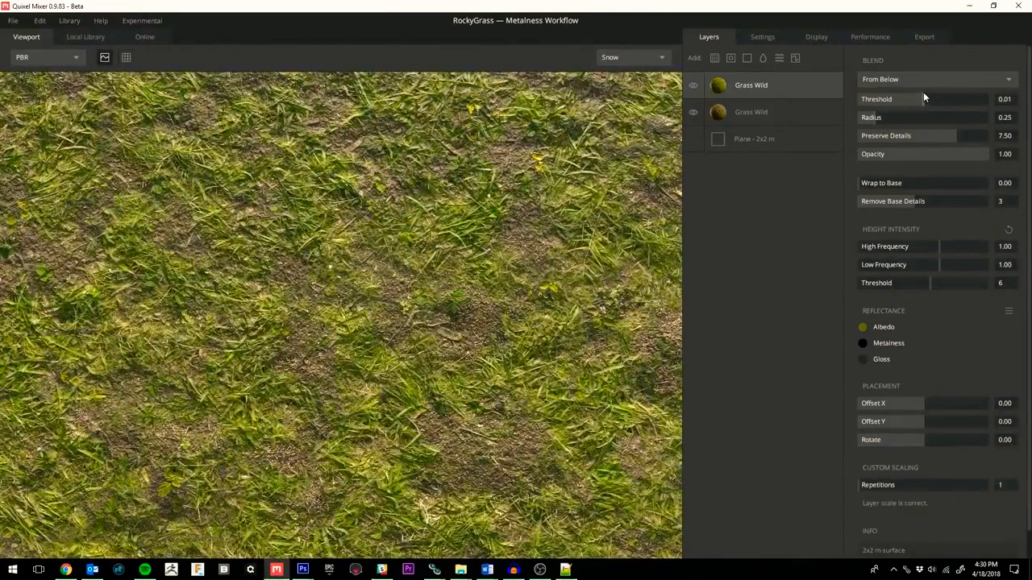
{"action": "scroll", "coordinate": [645, 235], "scroll_direction": "down", "scroll_amount": 3}
{"action": "scroll", "coordinate": [645, 235], "scroll_direction": "down", "scroll_amount": 3}
{"action": "left_click_drag", "start_coordinate": [472, 320], "coordinate": [483, 314]}
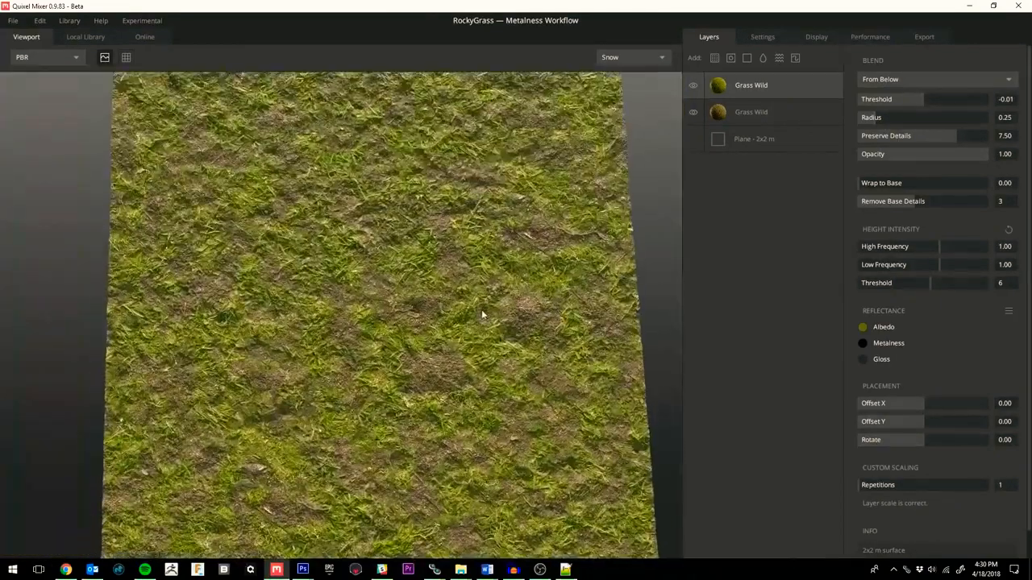
Step: Add a paint layer above the grass surfaces and paint its Displacement channel to reshape the soil and grass patches
{"action": "left_click", "coordinate": [795, 58]}
{"action": "left_click", "coordinate": [781, 196]}
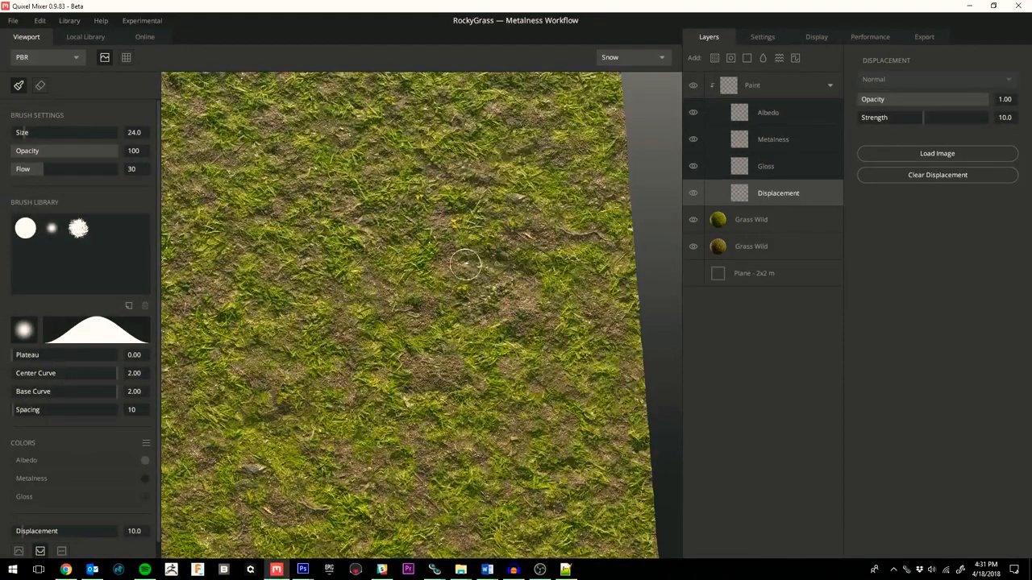
{"action": "left_click_drag", "start_coordinate": [511, 252], "coordinate": [502, 257]}
{"action": "middle_click_drag", "start_coordinate": [502, 257], "coordinate": [568, 258]}
{"action": "mouse_move", "coordinate": [295, 232]}
{"action": "left_mouse_down"}
{"action": "mouse_move", "coordinate": [282, 213]}
{"action": "mouse_move", "coordinate": [504, 99]}
{"action": "mouse_move", "coordinate": [494, 121]}
{"action": "mouse_move", "coordinate": [346, 229]}
{"action": "left_mouse_up"}
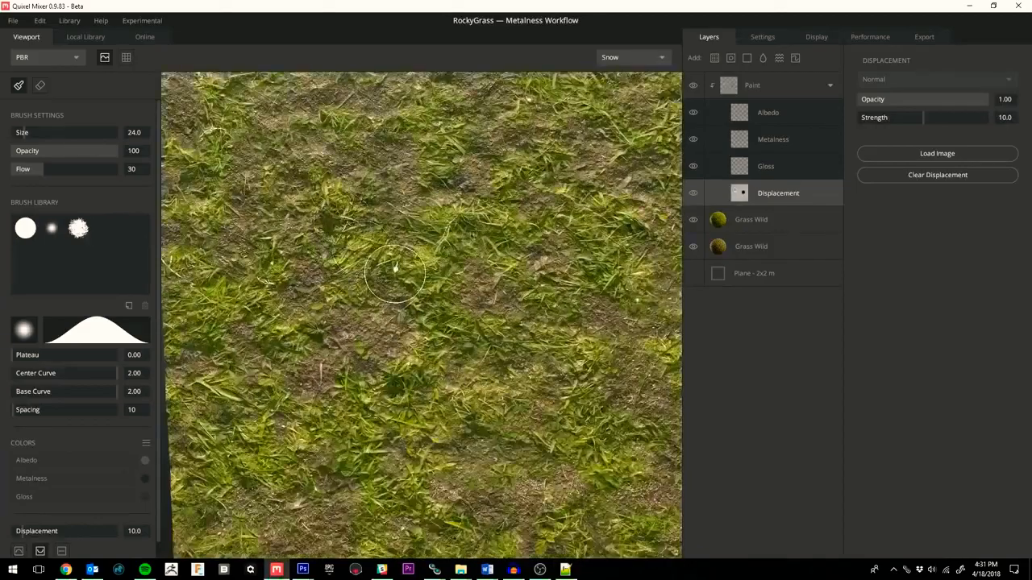
{"action": "left_click_drag", "start_coordinate": [393, 172], "coordinate": [467, 293], "text": "alt"}
Step: Add the stone surface from the local library above the paint layer and lower its blend threshold to -0.06
{"action": "left_click", "coordinate": [791, 82]}
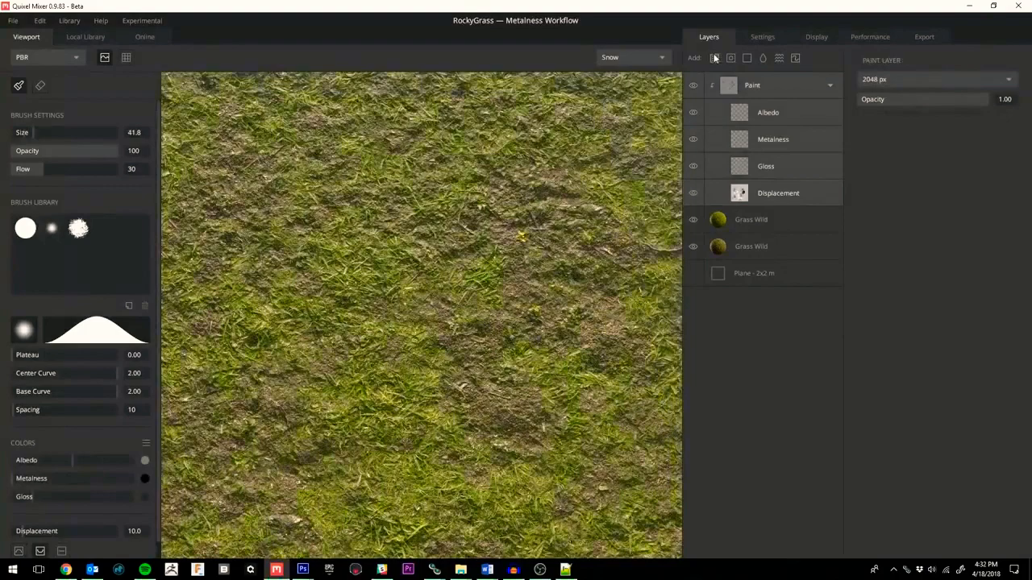
{"action": "left_click", "coordinate": [715, 58]}
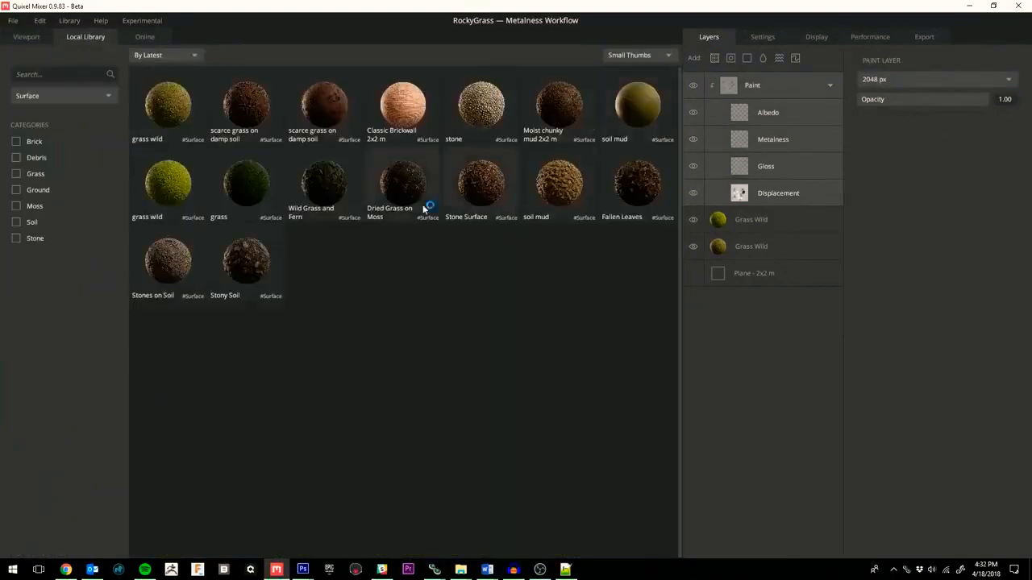
{"action": "left_click", "coordinate": [489, 117]}
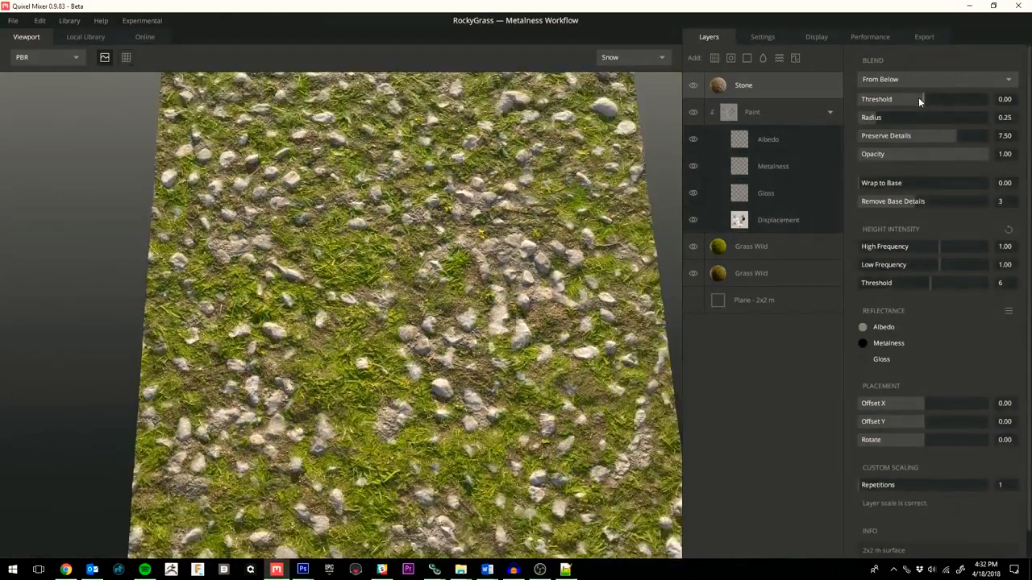
{"action": "left_click_drag", "start_coordinate": [918, 97], "coordinate": [920, 96]}
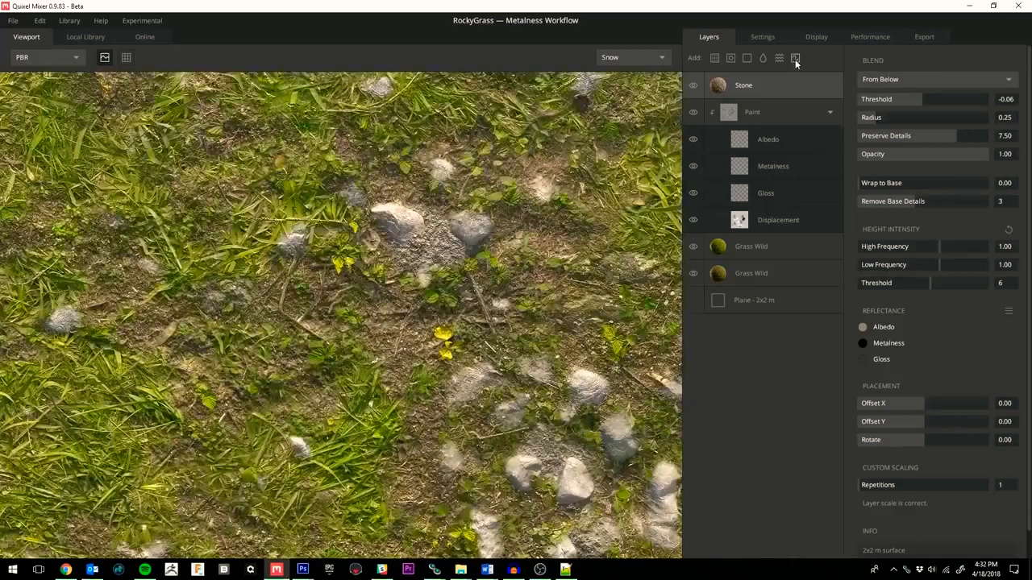
Step: Add a paint layer above Stone and, with a smaller brush, paint its Displacement channel over the gravel between the two large stones
{"action": "left_click", "coordinate": [795, 58]}
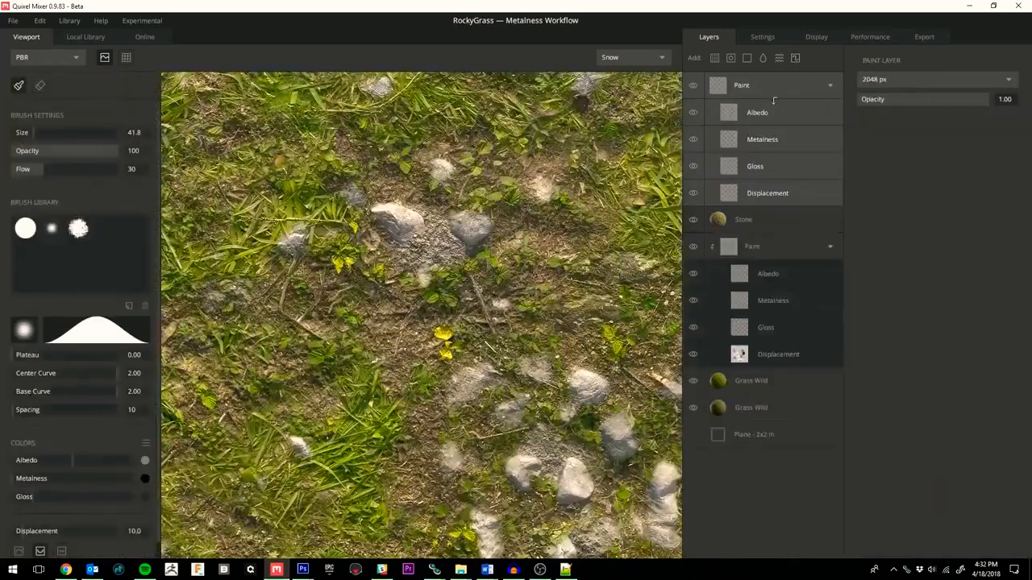
{"action": "left_click", "coordinate": [776, 192]}
{"action": "key", "text": "bracketleft"}
{"action": "key", "text": "bracketleft"}
{"action": "key", "text": "bracketleft"}
{"action": "key", "text": "bracketleft"}
{"action": "key", "text": "bracketleft"}
{"action": "key", "text": "bracketleft"}
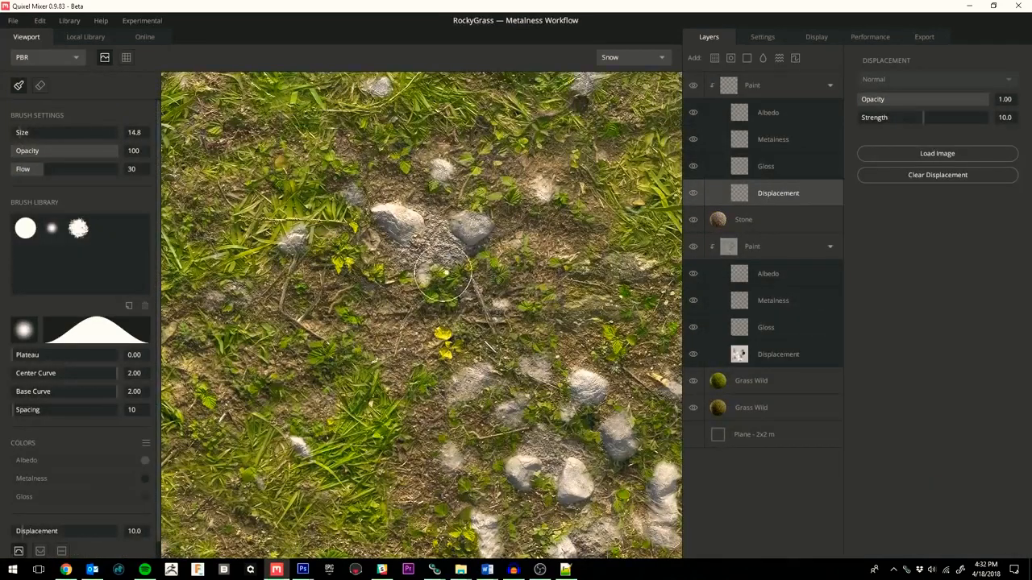
{"action": "mouse_move", "coordinate": [447, 270]}
{"action": "left_mouse_down"}
{"action": "mouse_move", "coordinate": [436, 274]}
{"action": "mouse_move", "coordinate": [427, 246]}
{"action": "mouse_move", "coordinate": [442, 230]}
{"action": "mouse_move", "coordinate": [419, 271]}
{"action": "left_mouse_up"}
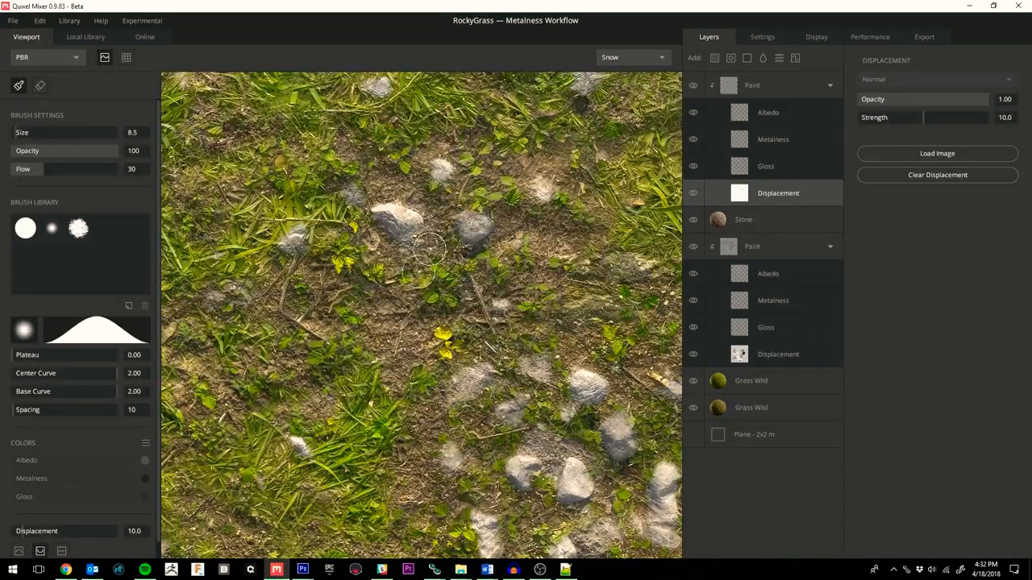
Step: Paint lowered displacement with the 8.5 brush over the faint stones and gravel around the bare soil patches to remove them
{"action": "middle_click_drag", "start_coordinate": [418, 272], "coordinate": [382, 281]}
{"action": "scroll", "coordinate": [383, 282], "scroll_direction": "down", "scroll_amount": 1}
{"action": "middle_click_drag", "start_coordinate": [321, 223], "coordinate": [388, 241]}
{"action": "left_click_drag", "start_coordinate": [391, 240], "coordinate": [273, 344]}
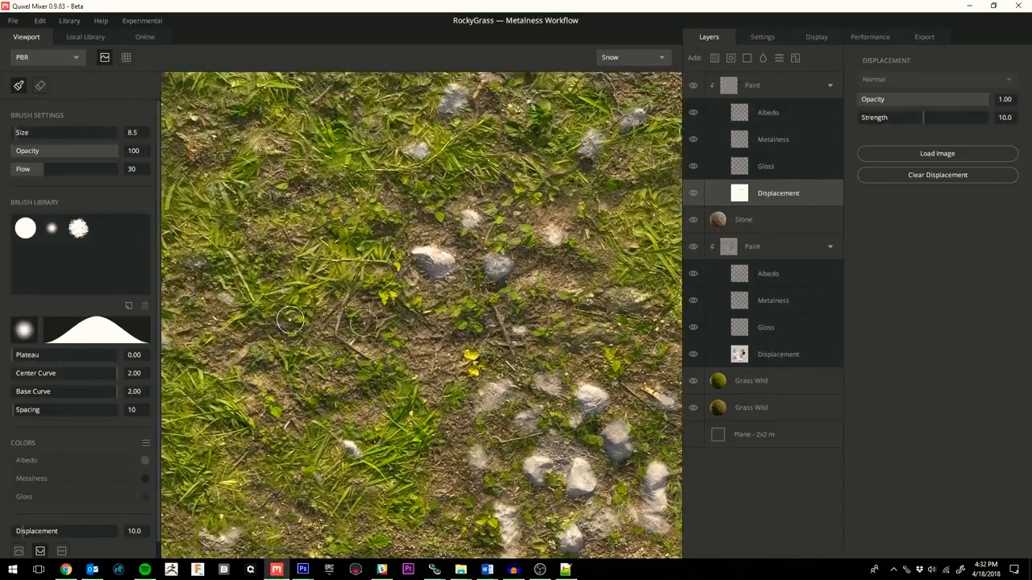
{"action": "middle_click_drag", "start_coordinate": [398, 321], "coordinate": [363, 261]}
{"action": "left_click_drag", "start_coordinate": [319, 387], "coordinate": [294, 389]}
{"action": "middle_click_drag", "start_coordinate": [403, 369], "coordinate": [334, 348]}
{"action": "middle_click_drag", "start_coordinate": [446, 341], "coordinate": [438, 289]}
{"action": "mouse_move", "coordinate": [475, 301]}
{"action": "left_mouse_down"}
{"action": "mouse_move", "coordinate": [412, 338]}
{"action": "mouse_move", "coordinate": [479, 355]}
{"action": "mouse_move", "coordinate": [398, 350]}
{"action": "left_mouse_up"}
{"action": "middle_click_drag", "start_coordinate": [398, 349], "coordinate": [403, 323]}
Step: Enlarge the brush to 11.4 and paint displacement over the stone cluster and the stray stones in the neighbouring grass
{"action": "key", "text": "bracketright"}
{"action": "key", "text": "bracketright"}
{"action": "mouse_move", "coordinate": [380, 367]}
{"action": "left_mouse_down"}
{"action": "mouse_move", "coordinate": [407, 436]}
{"action": "mouse_move", "coordinate": [484, 379]}
{"action": "mouse_move", "coordinate": [524, 371]}
{"action": "mouse_move", "coordinate": [532, 411]}
{"action": "mouse_move", "coordinate": [567, 418]}
{"action": "mouse_move", "coordinate": [556, 406]}
{"action": "left_mouse_up"}
{"action": "key", "text": "x"}
{"action": "left_click_drag", "start_coordinate": [568, 333], "coordinate": [575, 337]}
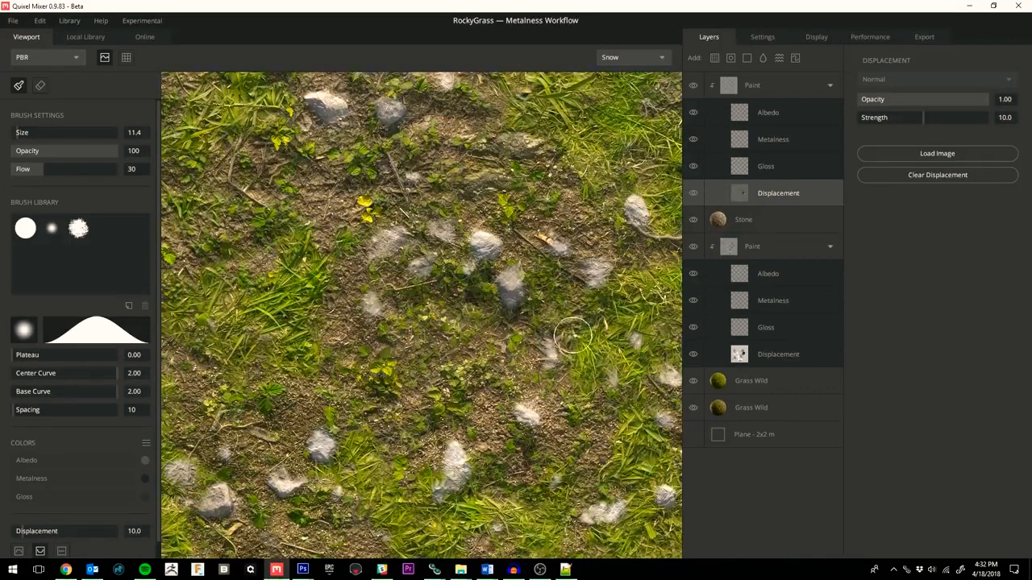
{"action": "middle_click_drag", "start_coordinate": [621, 346], "coordinate": [519, 295]}
{"action": "left_click_drag", "start_coordinate": [510, 332], "coordinate": [563, 354]}
{"action": "middle_click_drag", "start_coordinate": [532, 443], "coordinate": [513, 393]}
{"action": "left_click_drag", "start_coordinate": [512, 393], "coordinate": [564, 411]}
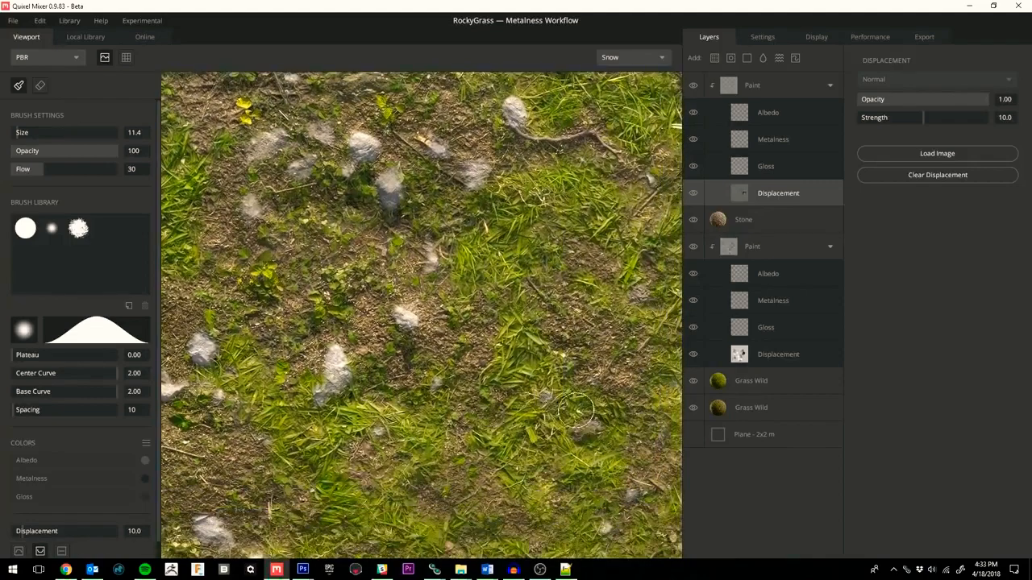
{"action": "left_click_drag", "start_coordinate": [564, 411], "coordinate": [596, 427]}
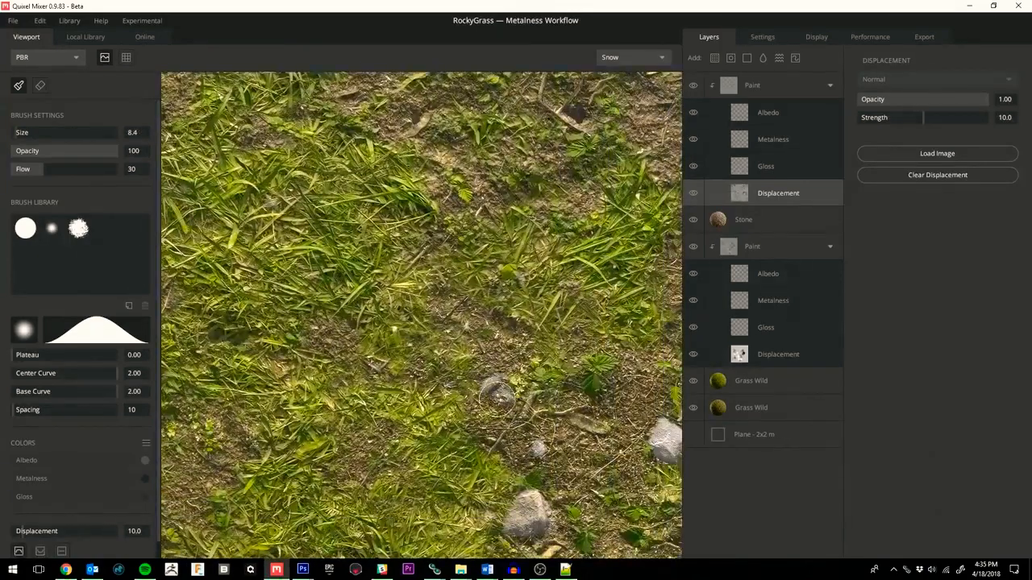
Step: Add the soil mud surface from the local library above the top paint layer and set its blend threshold to 0.02
{"action": "right_click_drag", "start_coordinate": [500, 389], "coordinate": [505, 307], "text": "alt"}
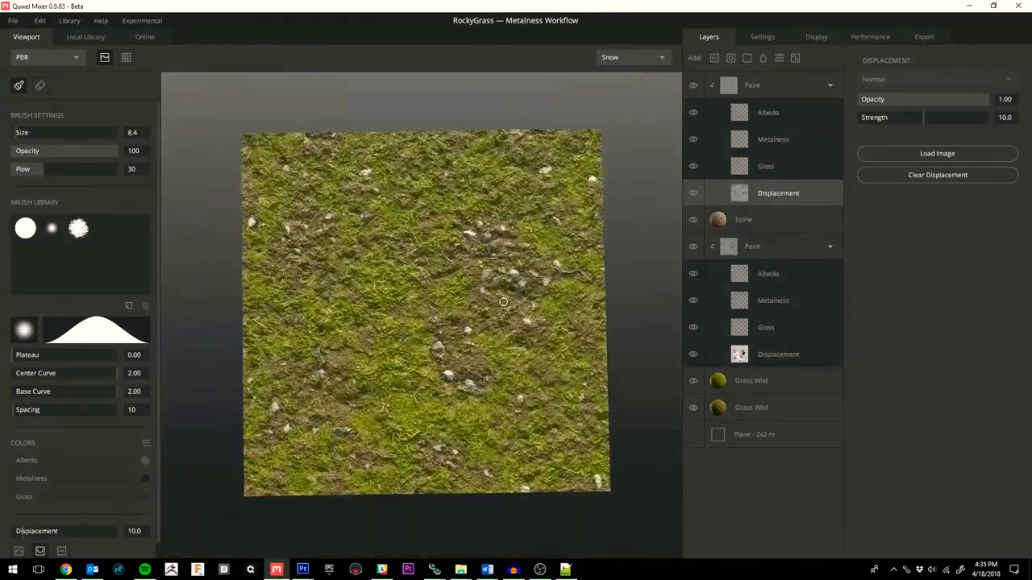
{"action": "left_click", "coordinate": [760, 82]}
{"action": "left_click", "coordinate": [715, 59]}
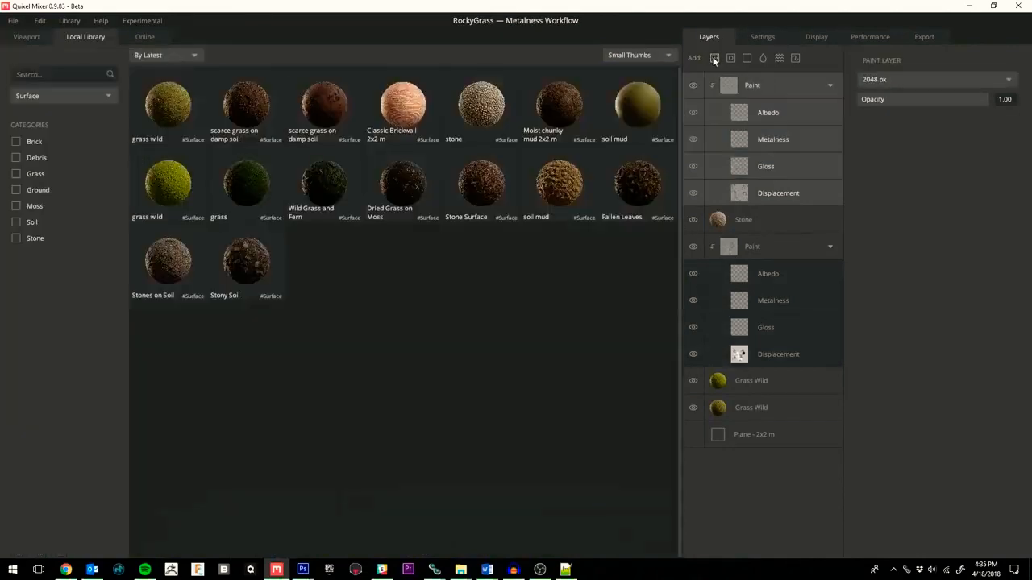
{"action": "left_click", "coordinate": [645, 100]}
{"action": "left_click_drag", "start_coordinate": [920, 95], "coordinate": [923, 94]}
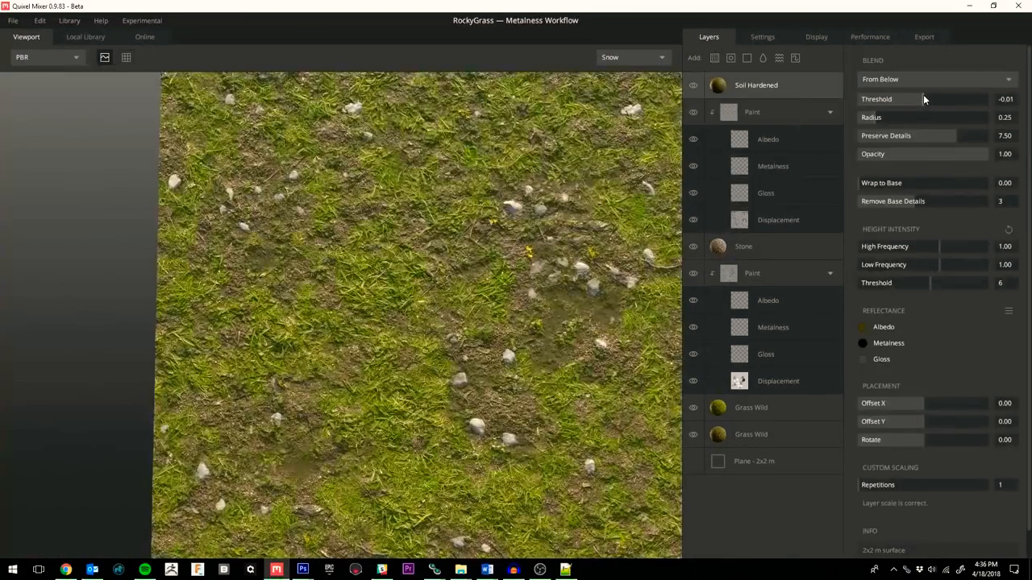
Step: Change the Soil Hardened layer's albedo to the brown colour 584527 and apply it
{"action": "left_click", "coordinate": [876, 325]}
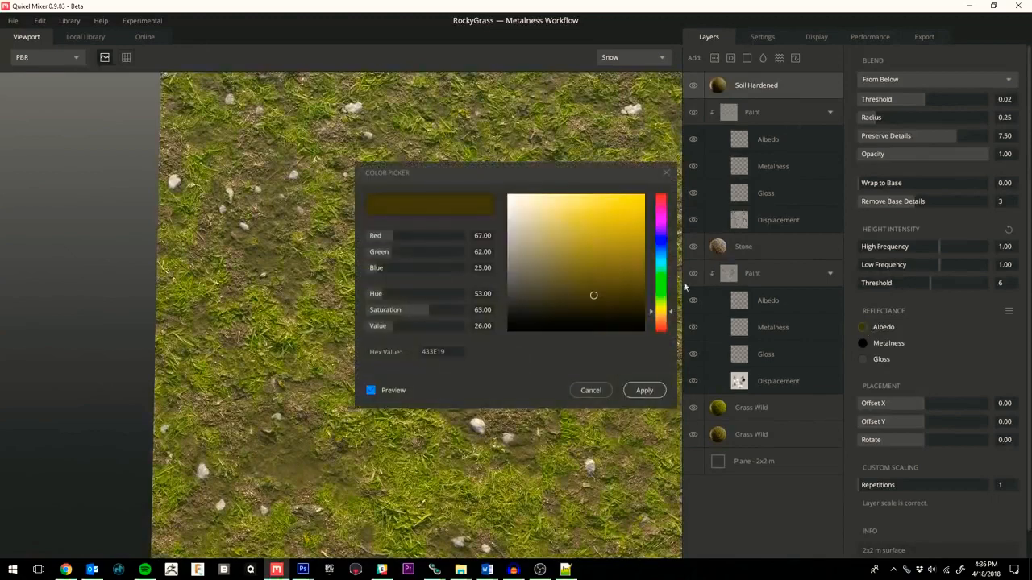
{"action": "left_click_drag", "start_coordinate": [578, 284], "coordinate": [584, 285]}
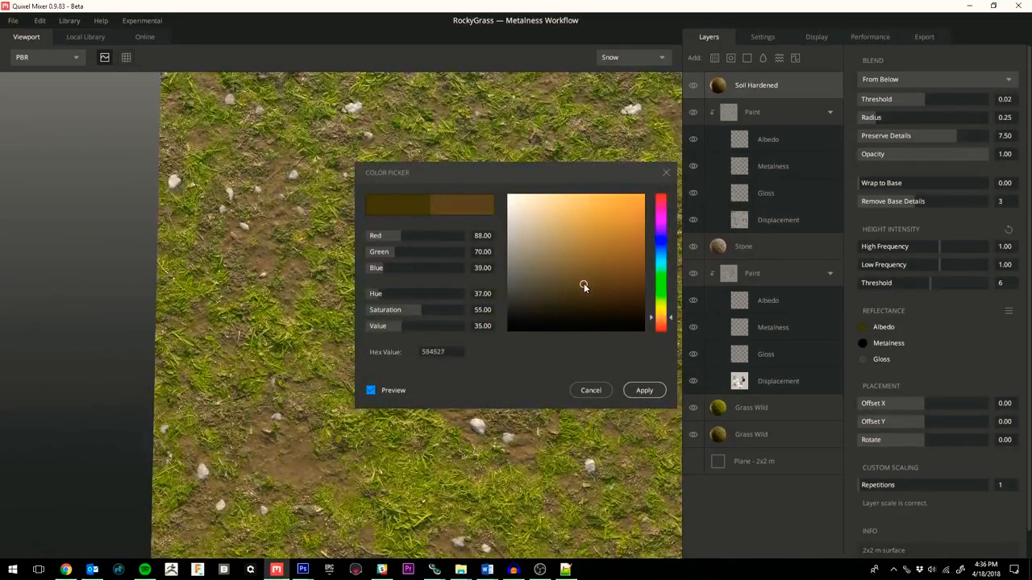
{"action": "left_click", "coordinate": [644, 391]}
Step: Export the finished mix to the library as a surface named RockyGrass in the Ground category at 4096 px
{"action": "middle_click_drag", "start_coordinate": [530, 344], "coordinate": [478, 382]}
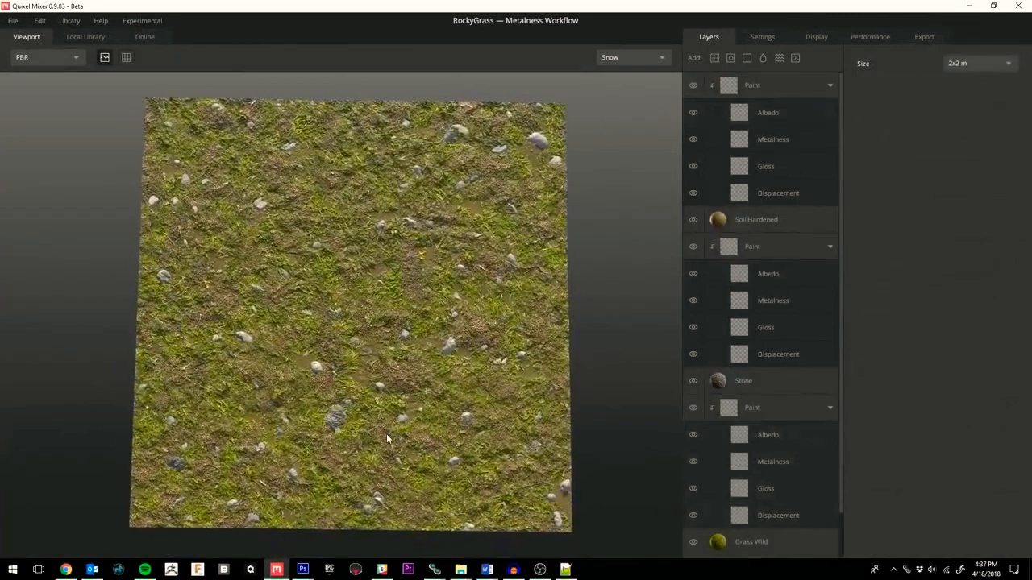
{"action": "left_click_drag", "start_coordinate": [386, 434], "coordinate": [433, 415], "text": "alt"}
{"action": "left_click", "coordinate": [13, 20]}
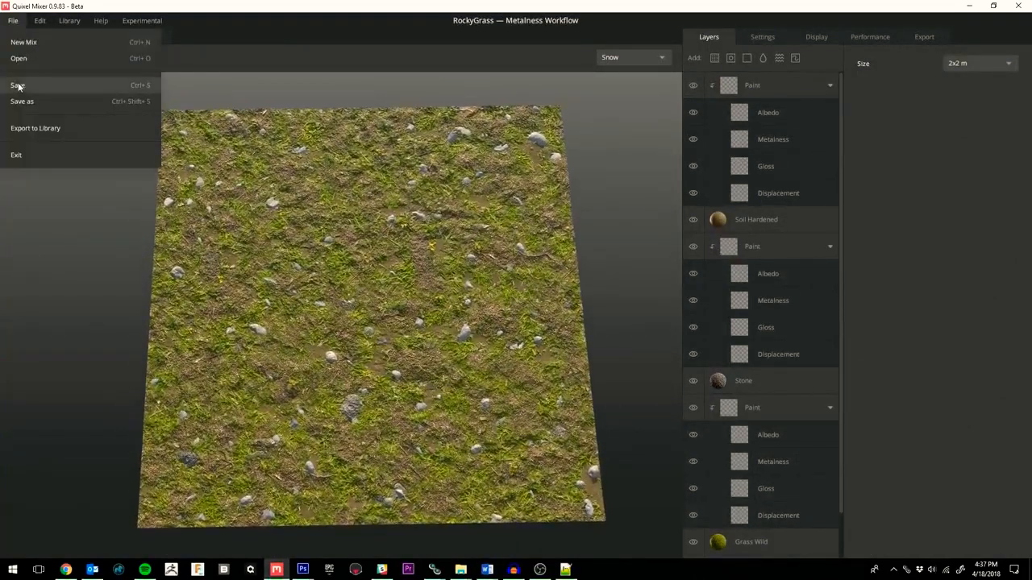
{"action": "left_click", "coordinate": [39, 128]}
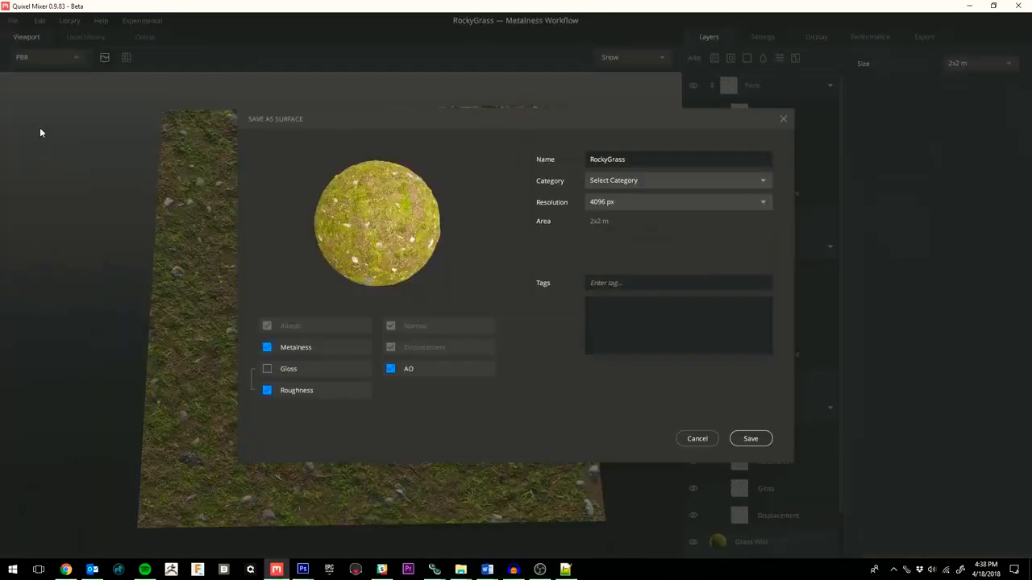
{"action": "left_click", "coordinate": [619, 160]}
{"action": "left_click", "coordinate": [637, 181]}
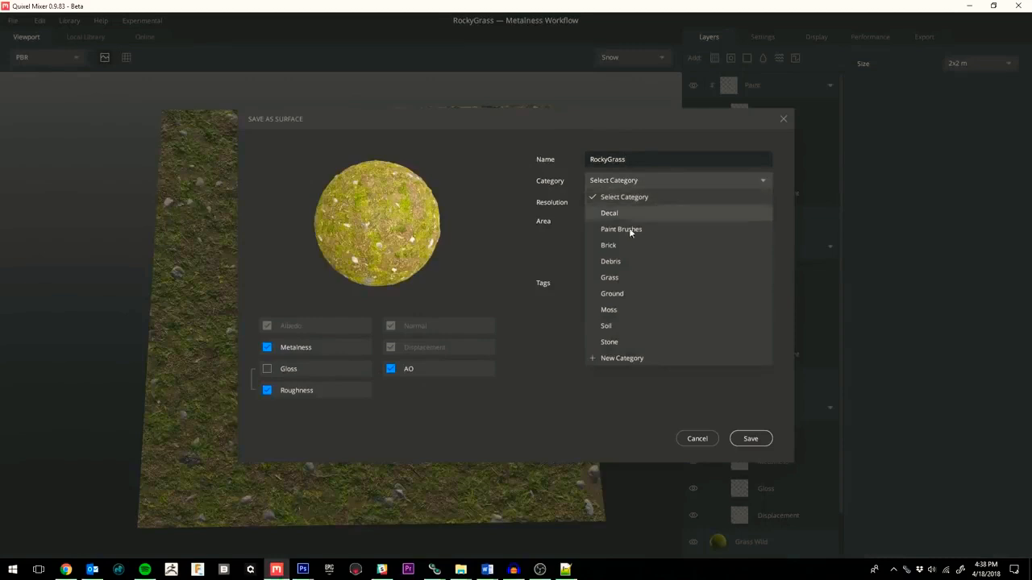
{"action": "left_click", "coordinate": [629, 292]}
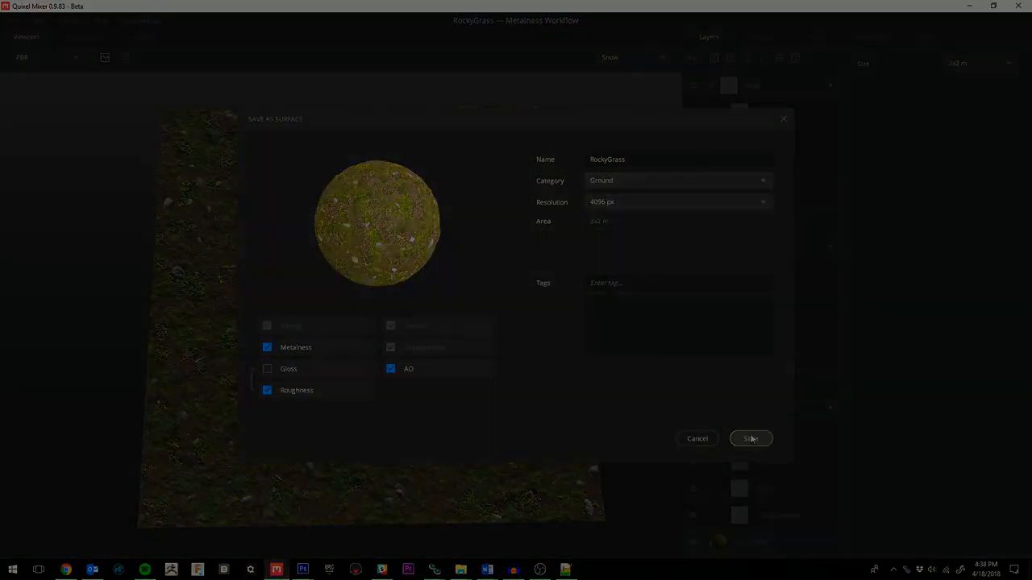